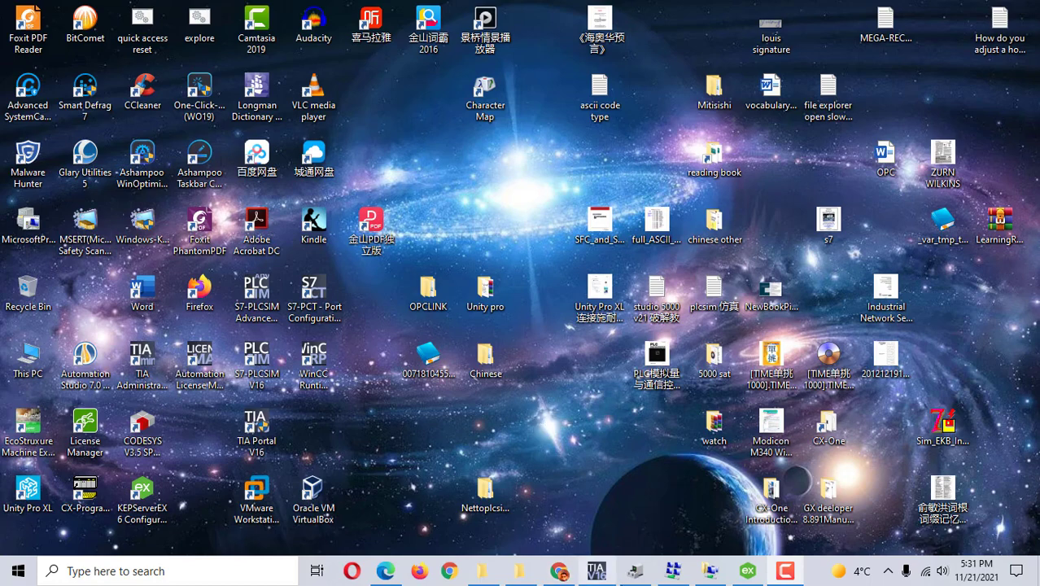
# Switch to the KEPServerEX 6 Configuration window to view its project tree, and minimize it.
pyautogui.moveTo(606, 574)
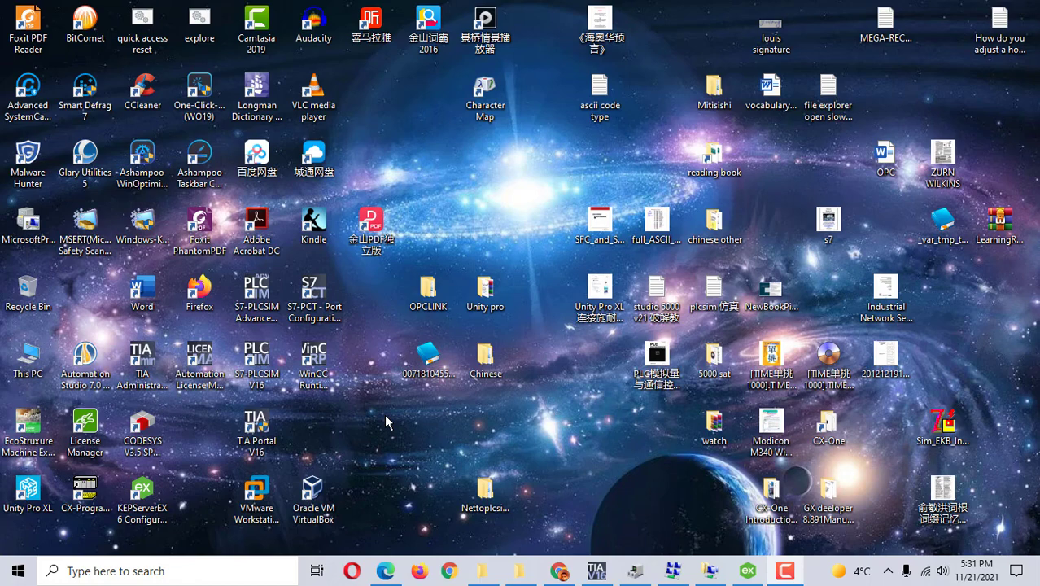
pyautogui.click(764, 573)
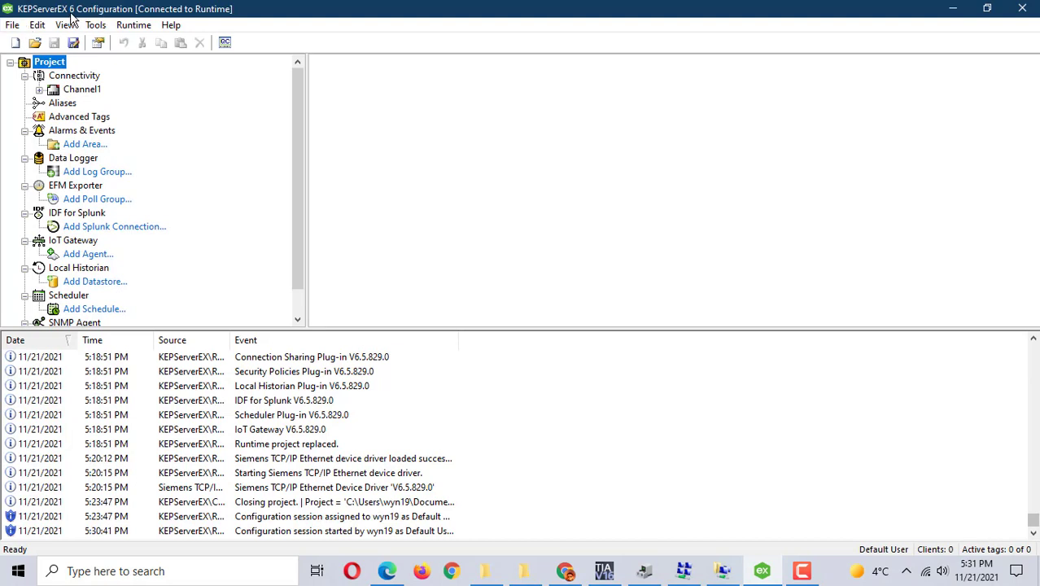
pyautogui.click(952, 8)
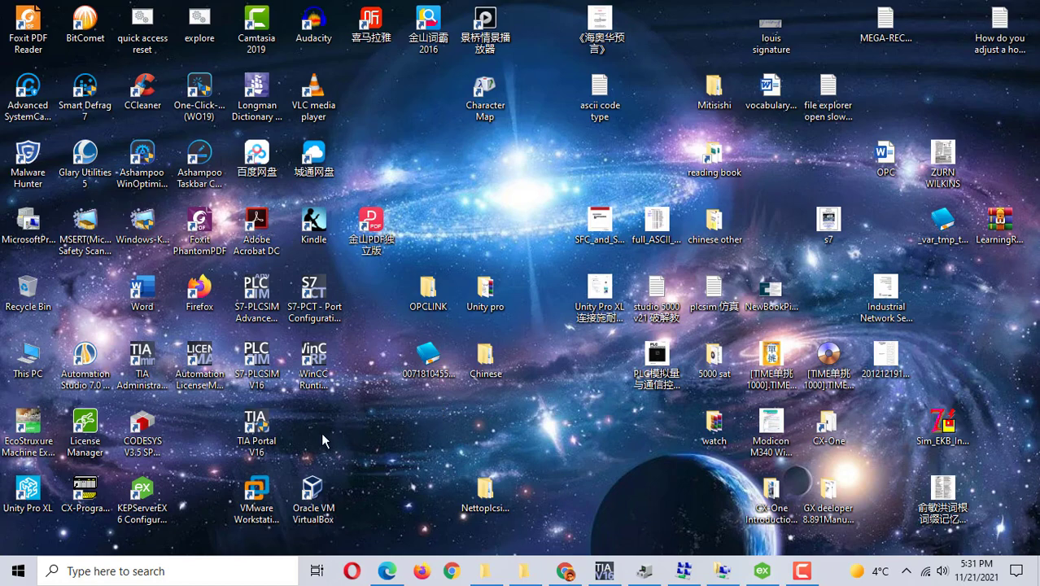
# Switch to Device Manager and check the Network adapters group for the Microsoft KM-TEST Loopback Adapter.
pyautogui.click(638, 574)
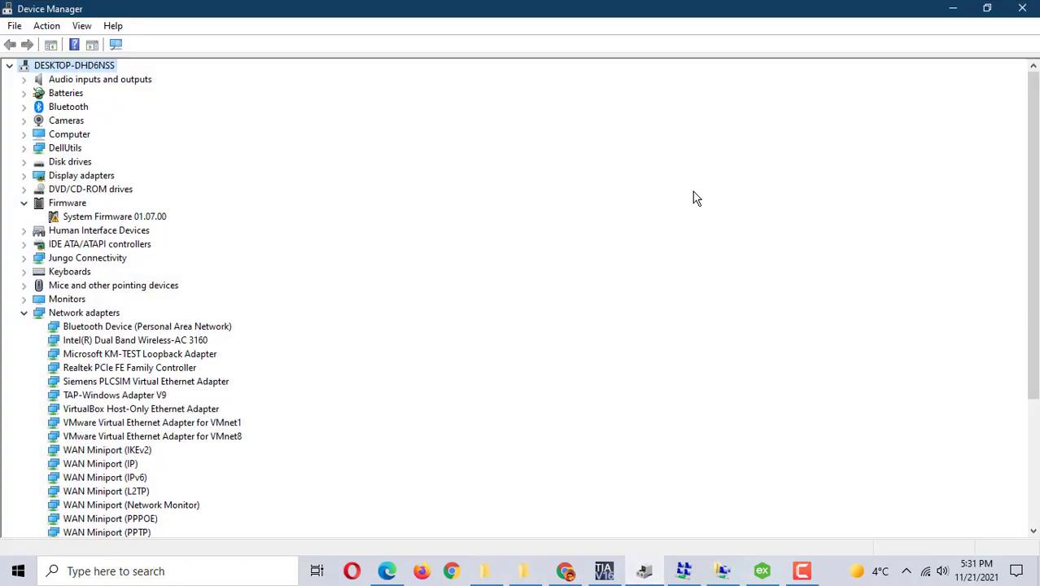
pyautogui.scroll(-1, 425, 342)
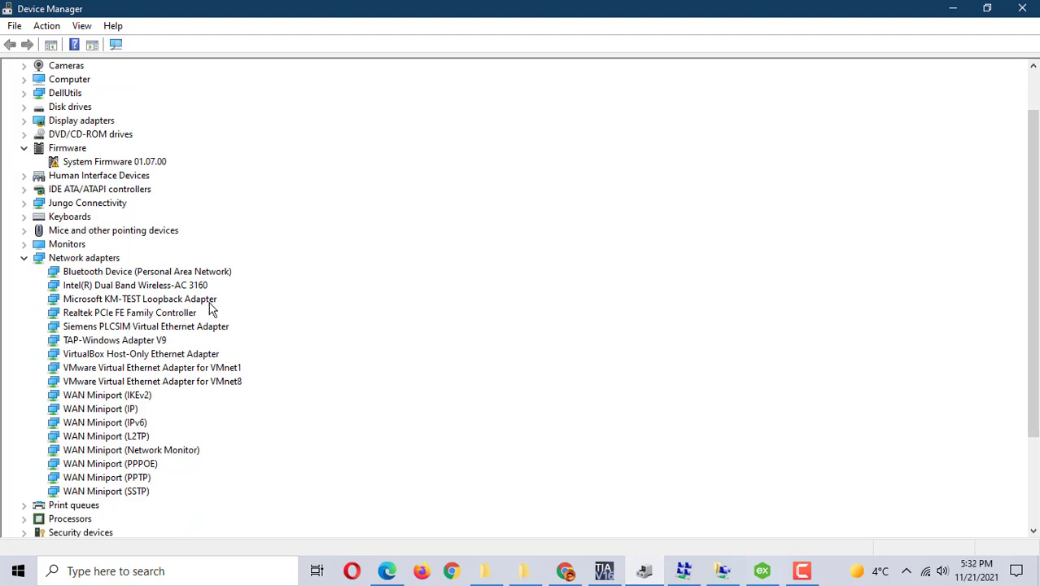
pyautogui.scroll(2, 374, 336)
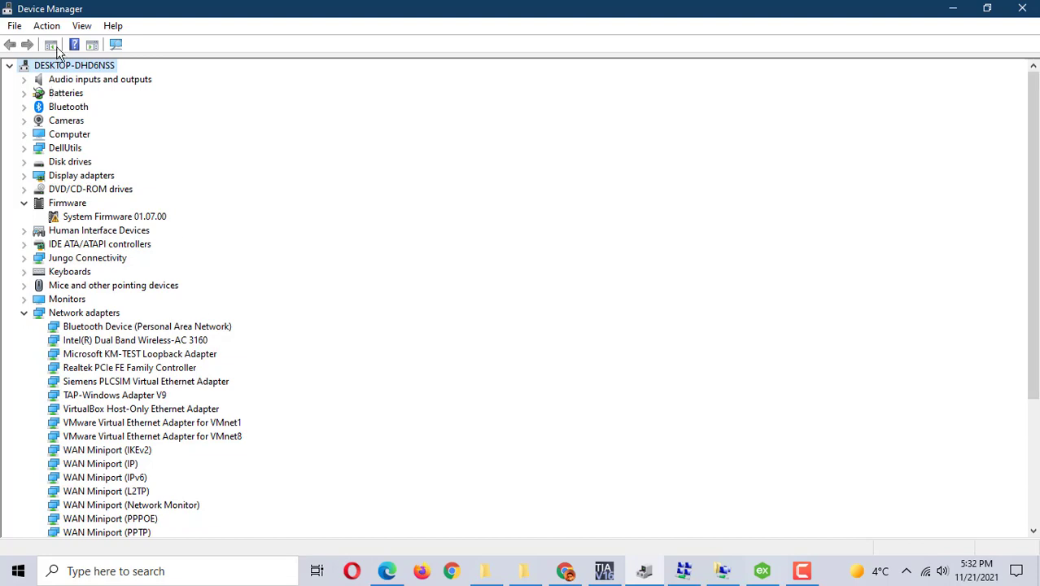
# Start adding legacy hardware with the Add Hardware wizard, choosing to install hardware manually selected from a list.
pyautogui.click(46, 25)
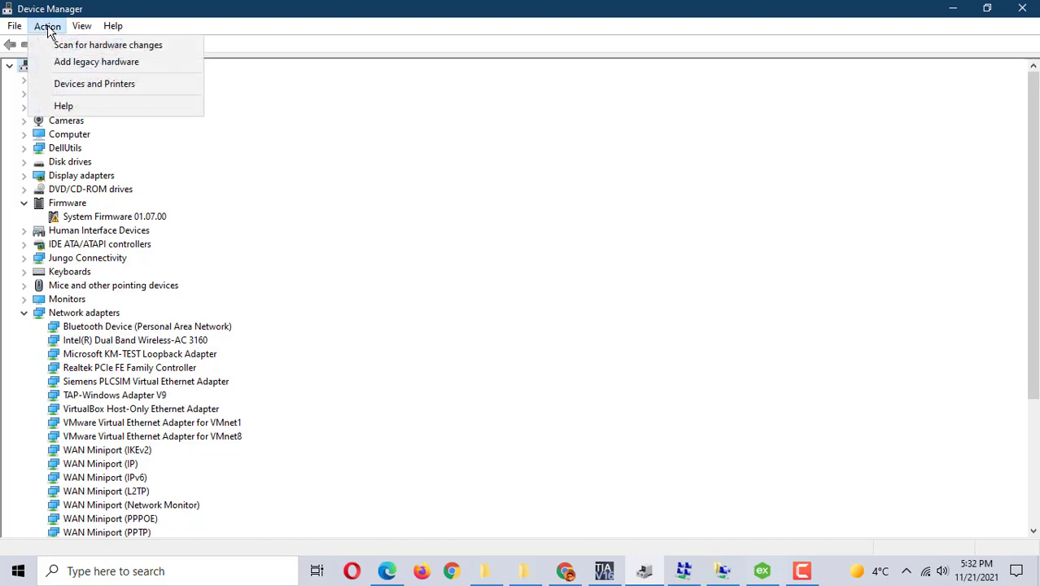
pyautogui.click(81, 70)
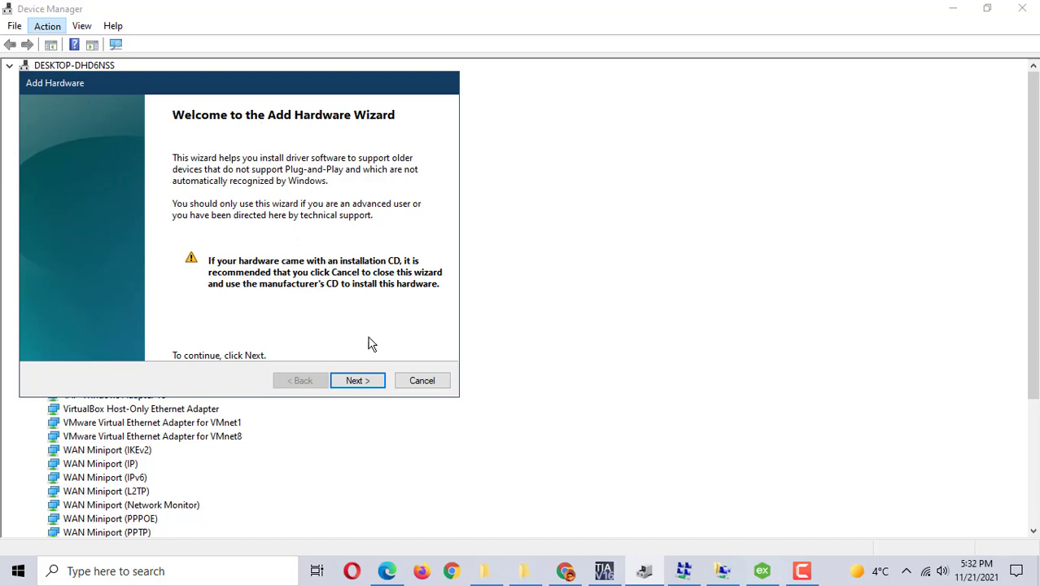
pyautogui.click(368, 381)
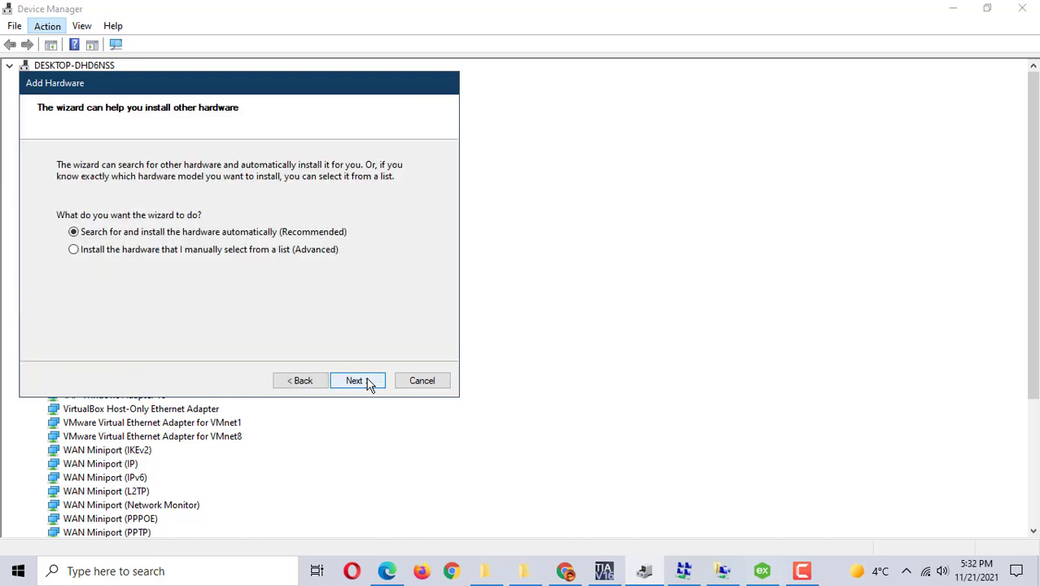
pyautogui.click(146, 251)
pyautogui.click(358, 381)
# Choose Network adapters as the hardware type in the Add Hardware wizard.
pyautogui.moveTo(414, 237); pyautogui.dragTo(414, 258)
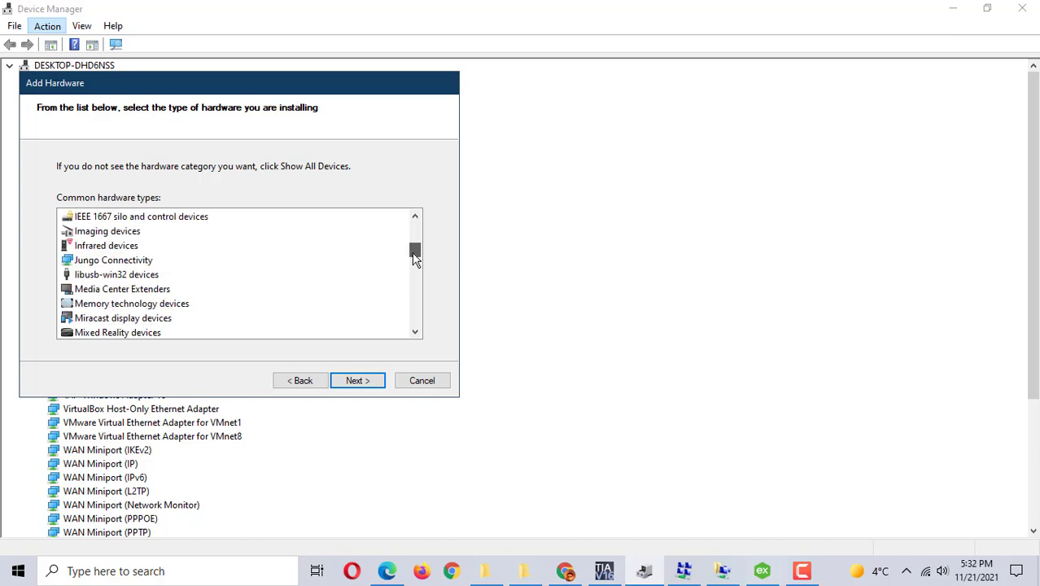
pyautogui.scroll(-3, 365, 267)
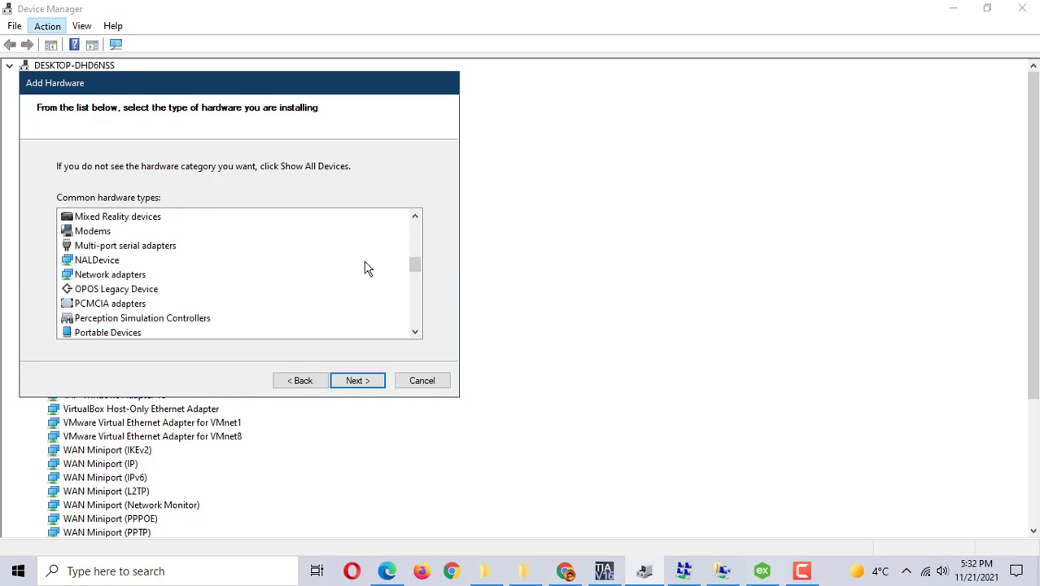
pyautogui.click(128, 276)
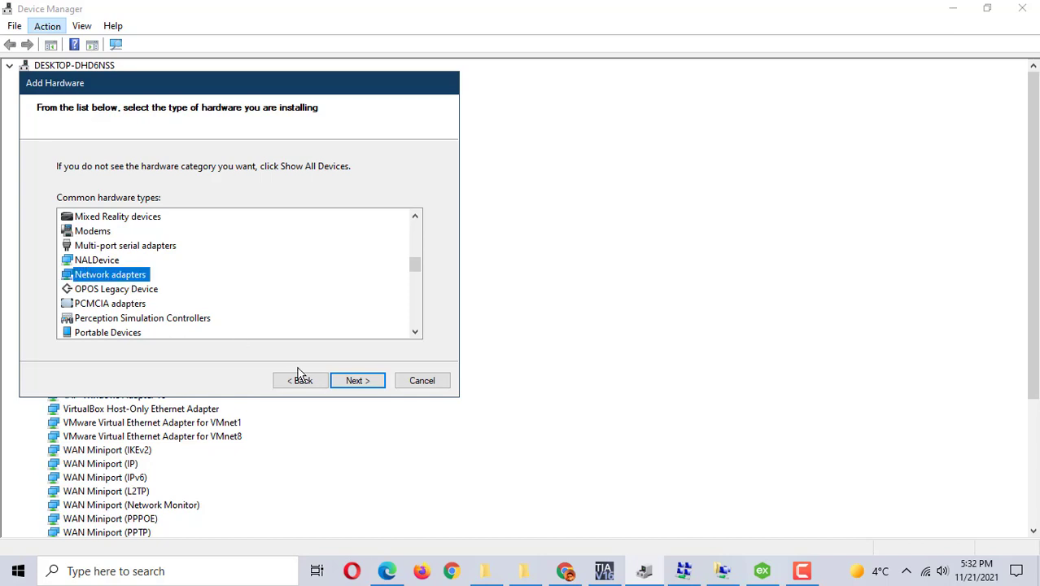
pyautogui.click(352, 381)
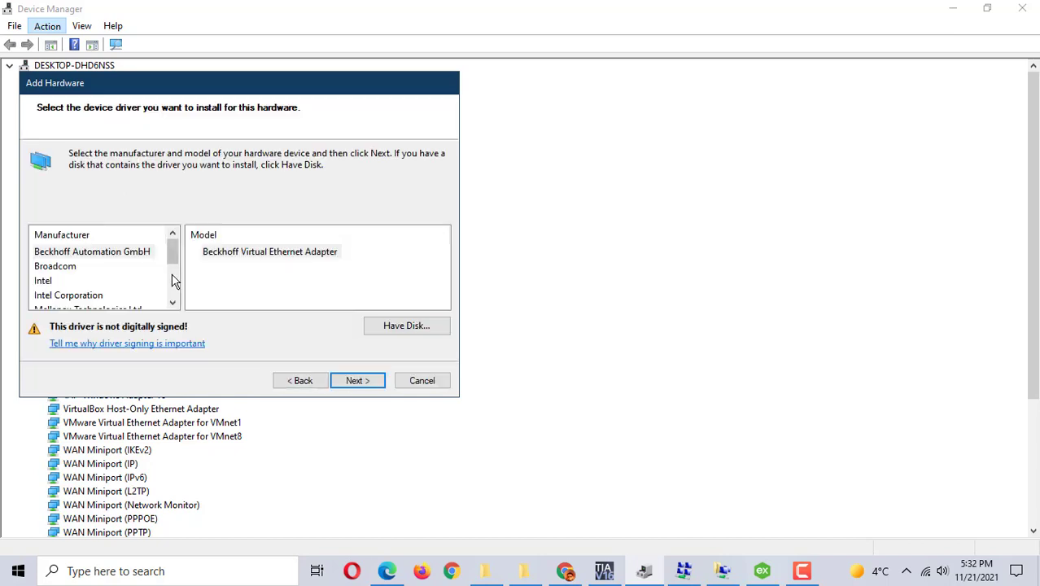
# Browse Microsoft's network drivers for the KM-TEST Loopback Adapter, and cancel the Add Hardware wizard and close Device Manager.
pyautogui.moveTo(174, 254); pyautogui.dragTo(176, 274)
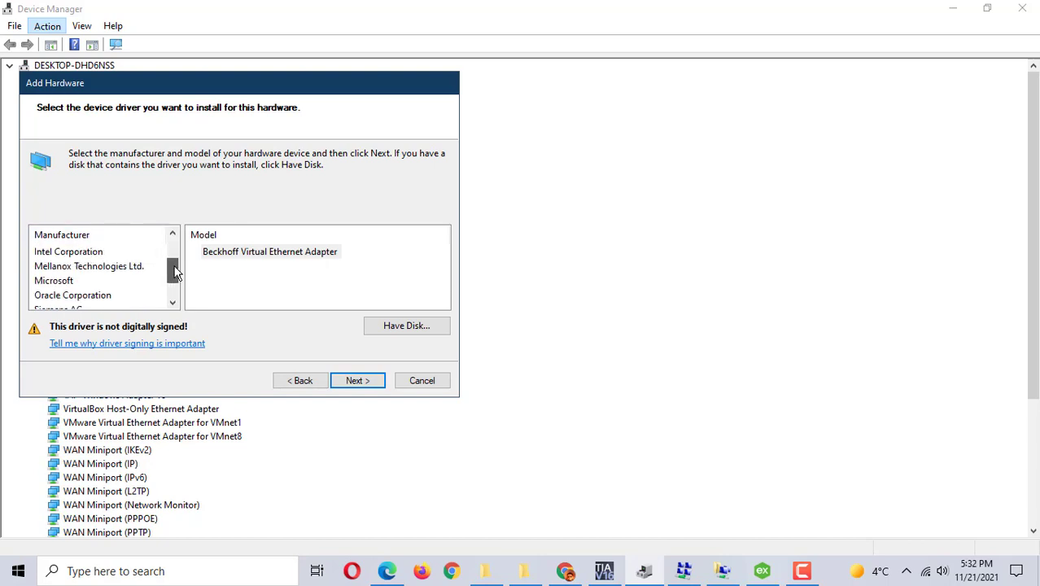
pyautogui.click(69, 281)
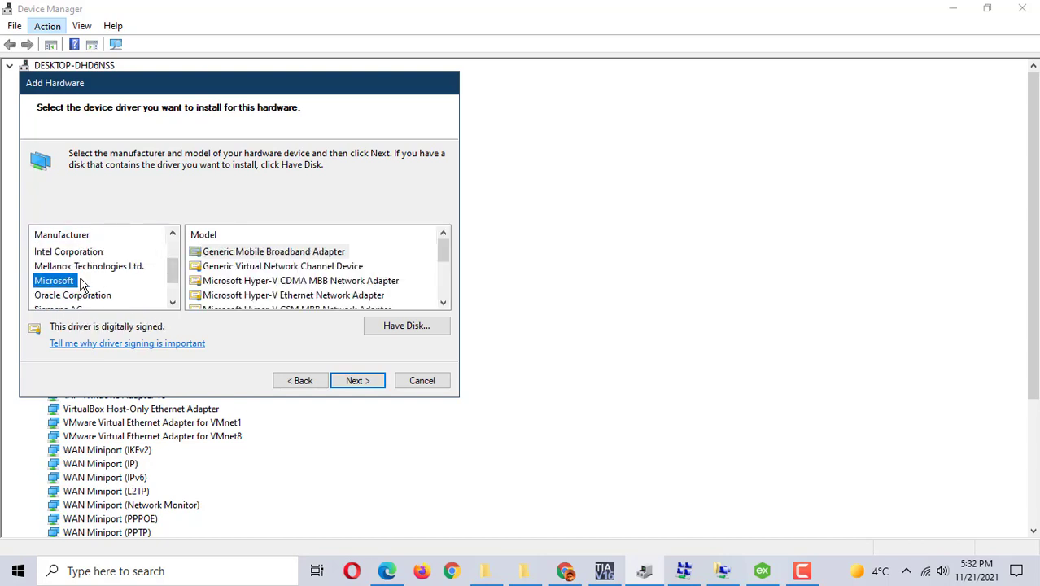
pyautogui.moveTo(441, 249); pyautogui.dragTo(442, 284)
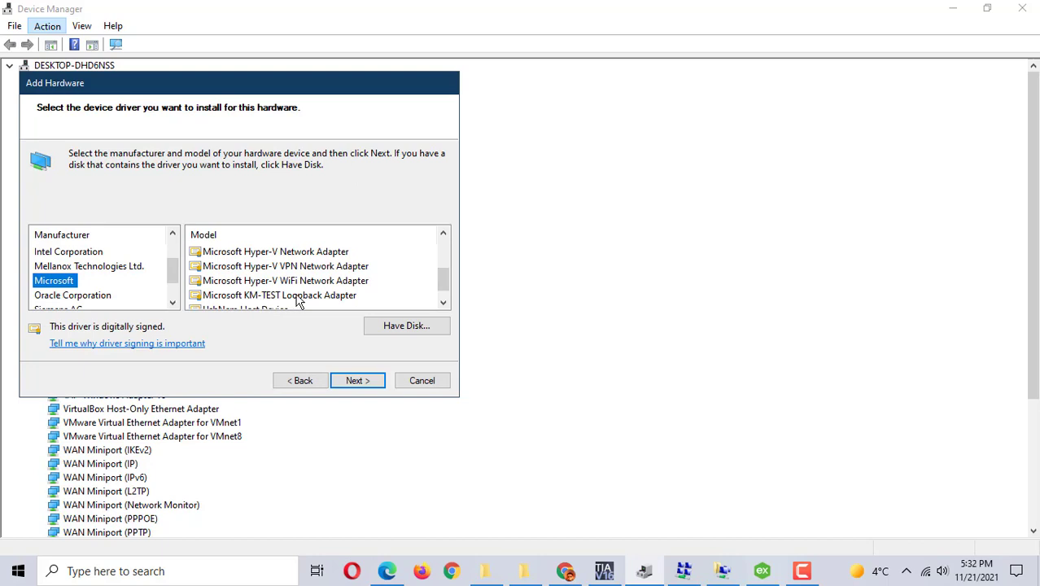
pyautogui.click(357, 380)
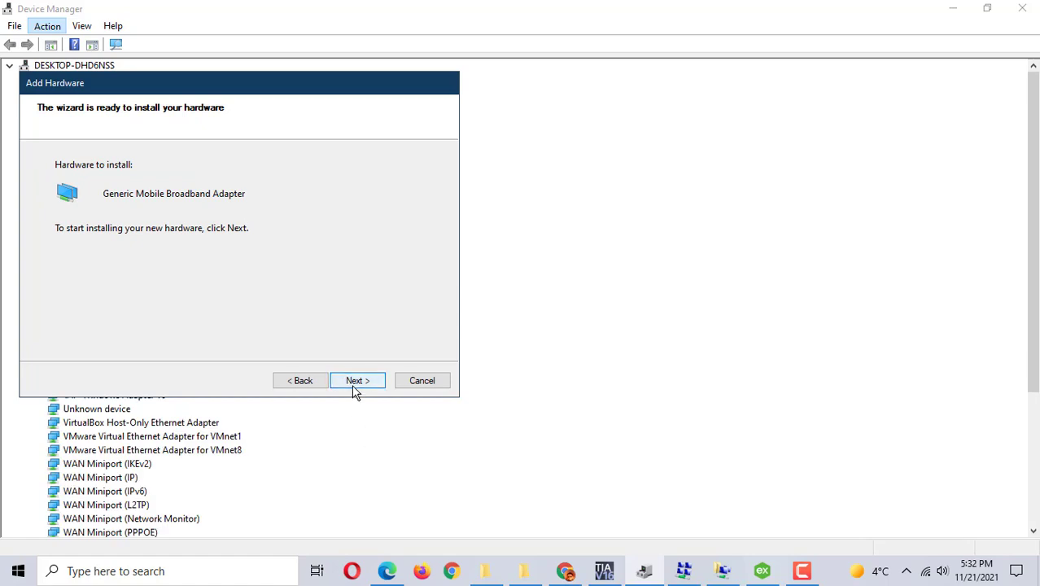
pyautogui.click(420, 385)
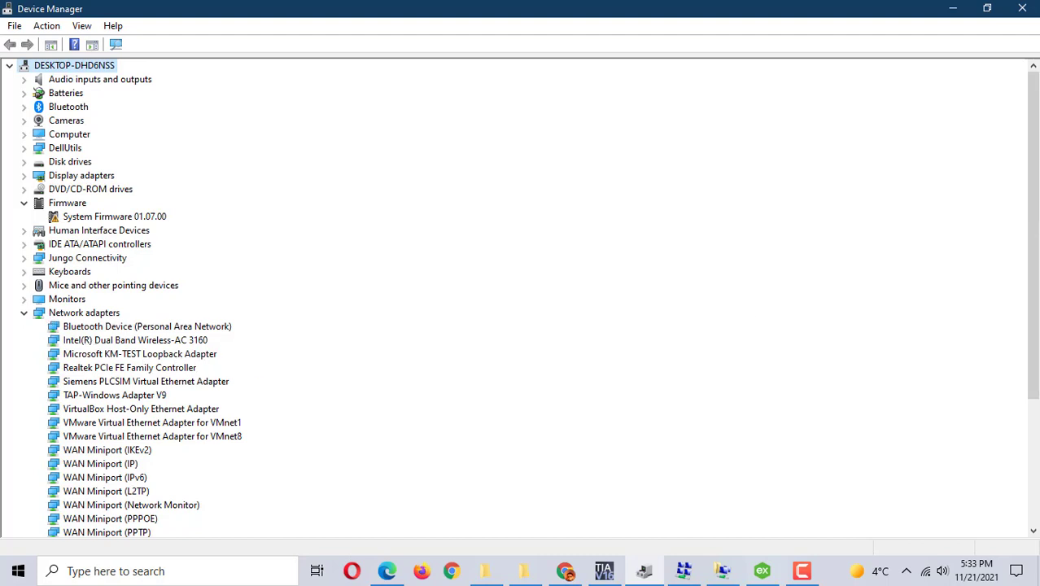
pyautogui.click(1021, 9)
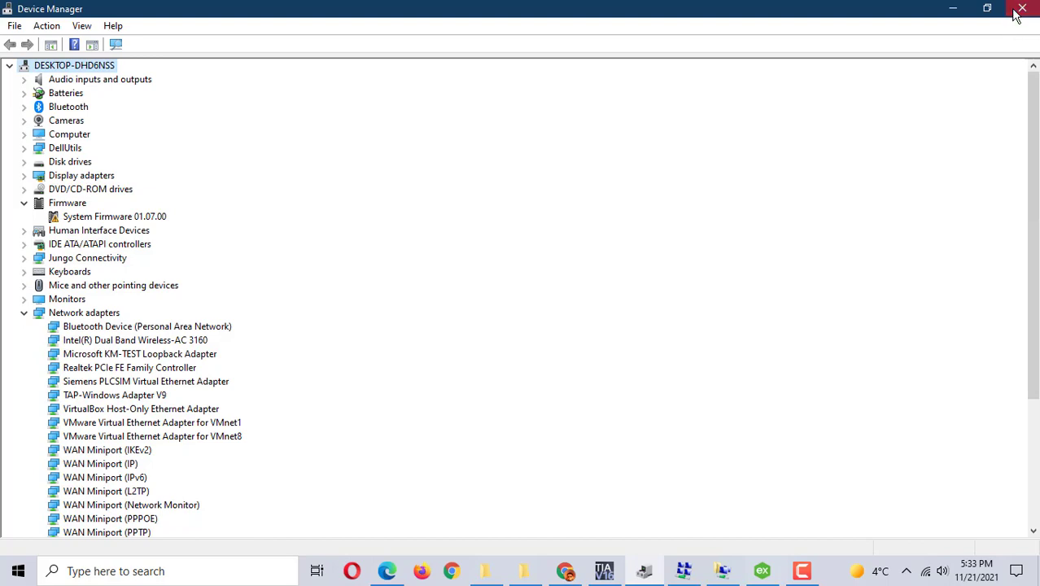
# Close the open Network Connections window and go back from Network and Sharing Center to the Control Panel home page.
pyautogui.moveTo(724, 574)
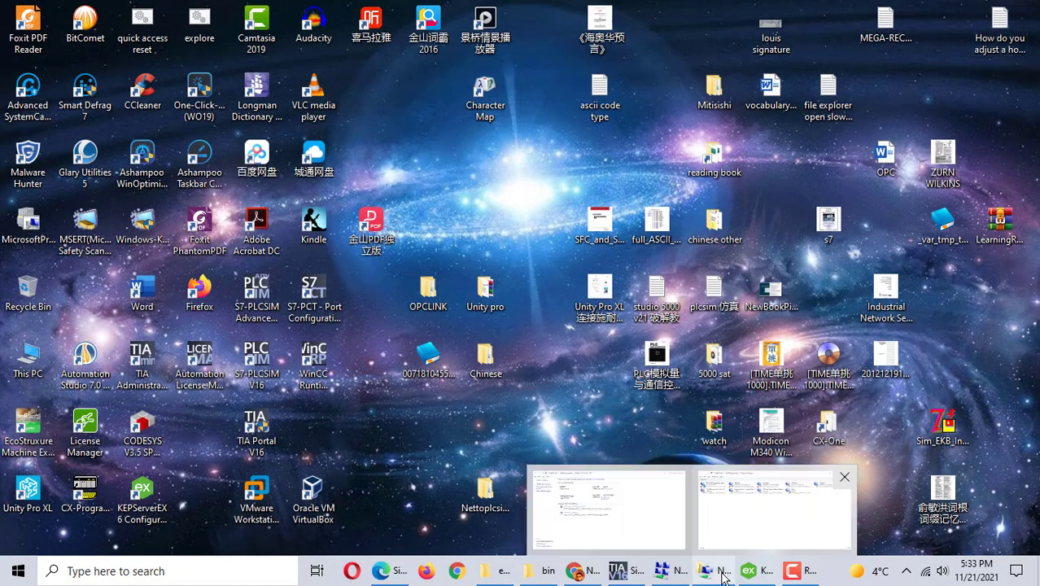
pyautogui.click(692, 484)
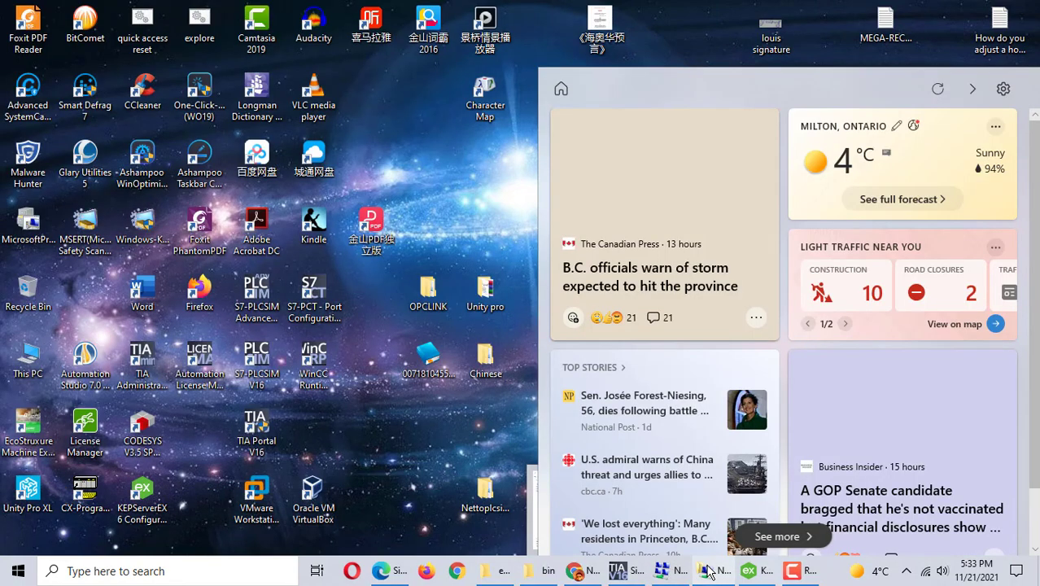
pyautogui.click(707, 572)
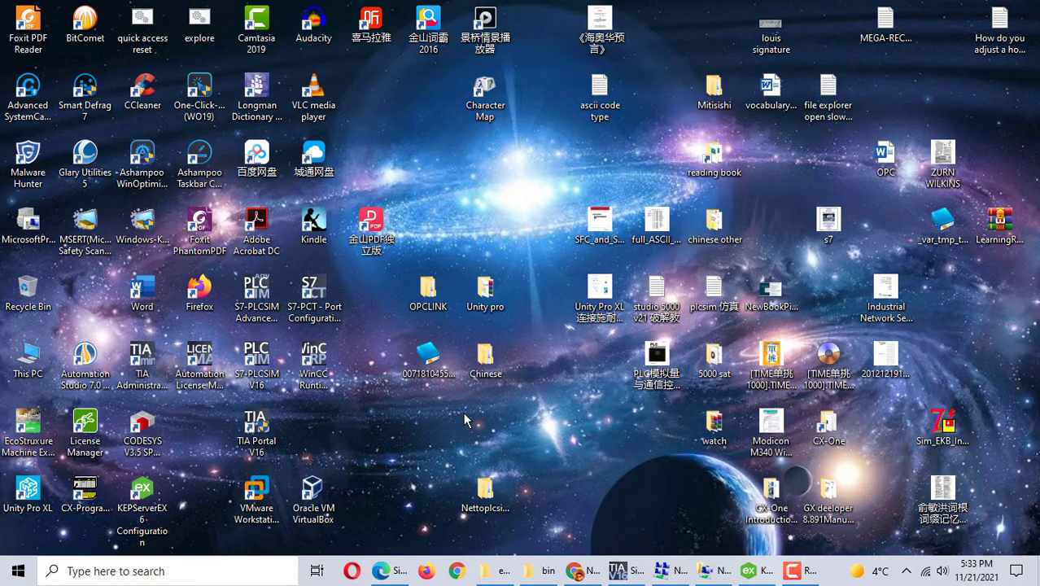
pyautogui.moveTo(710, 573)
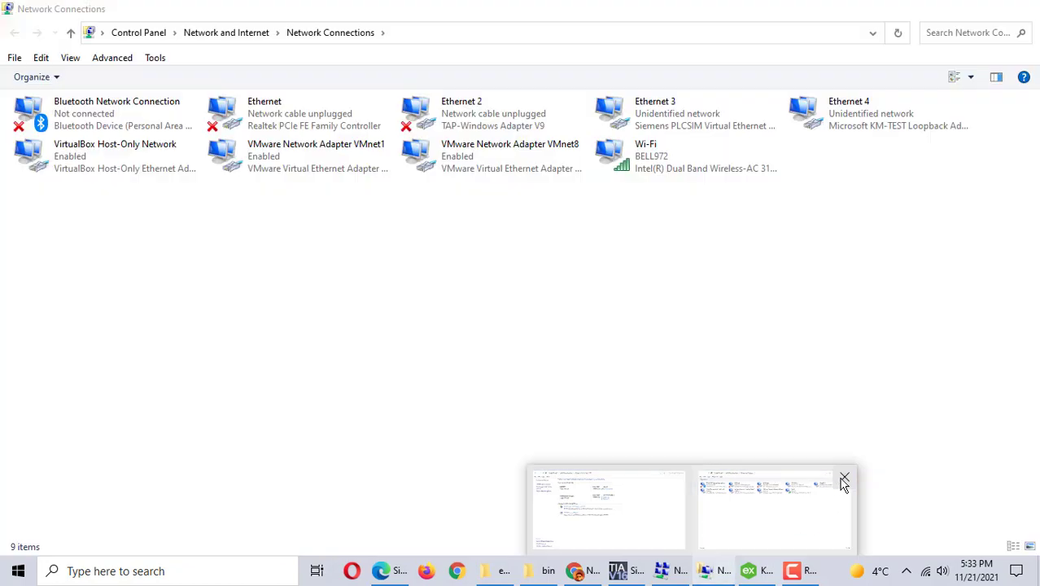
pyautogui.click(844, 477)
pyautogui.click(747, 488)
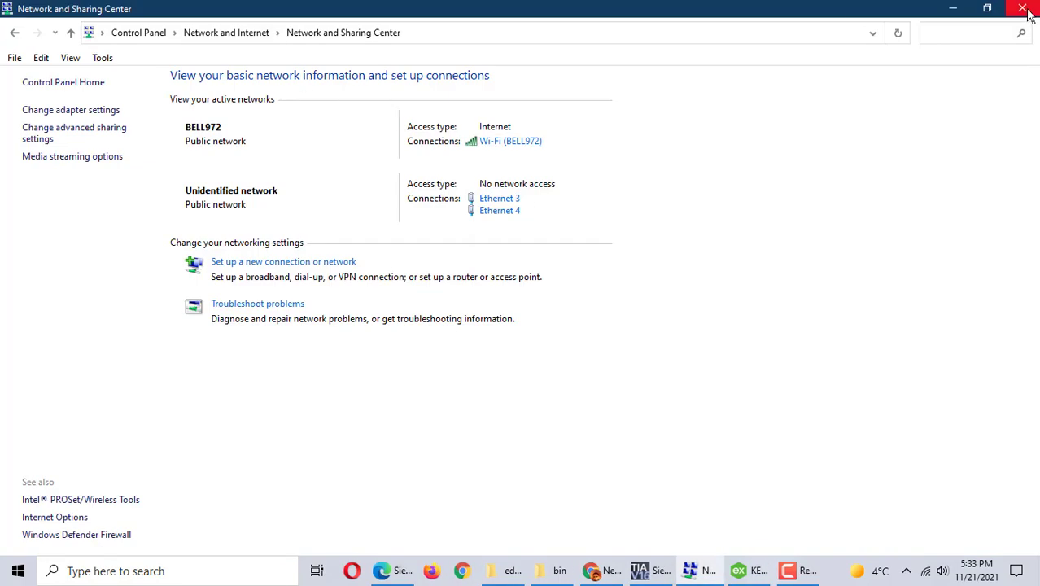
pyautogui.click(15, 34)
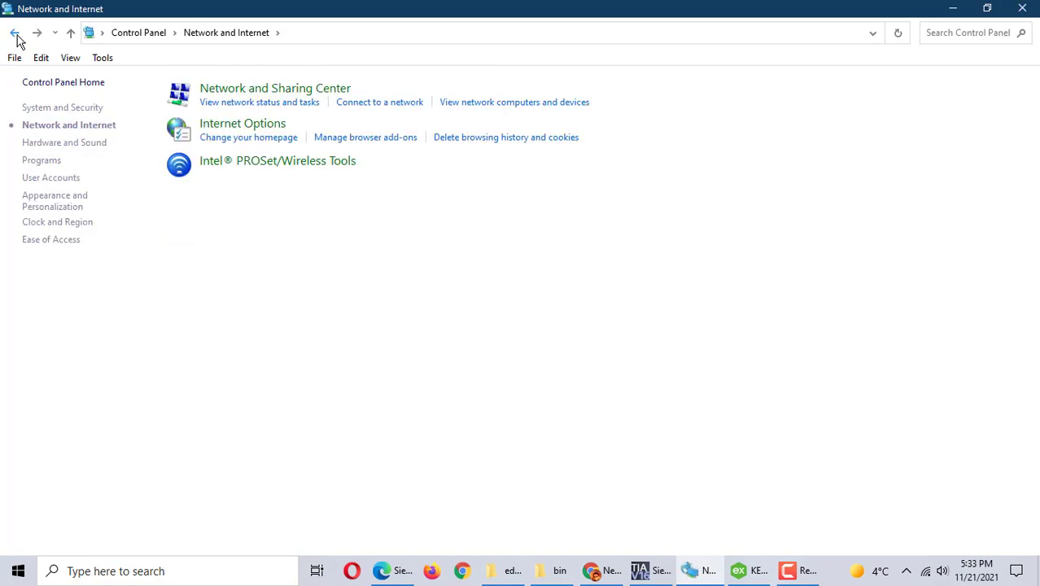
pyautogui.click(14, 34)
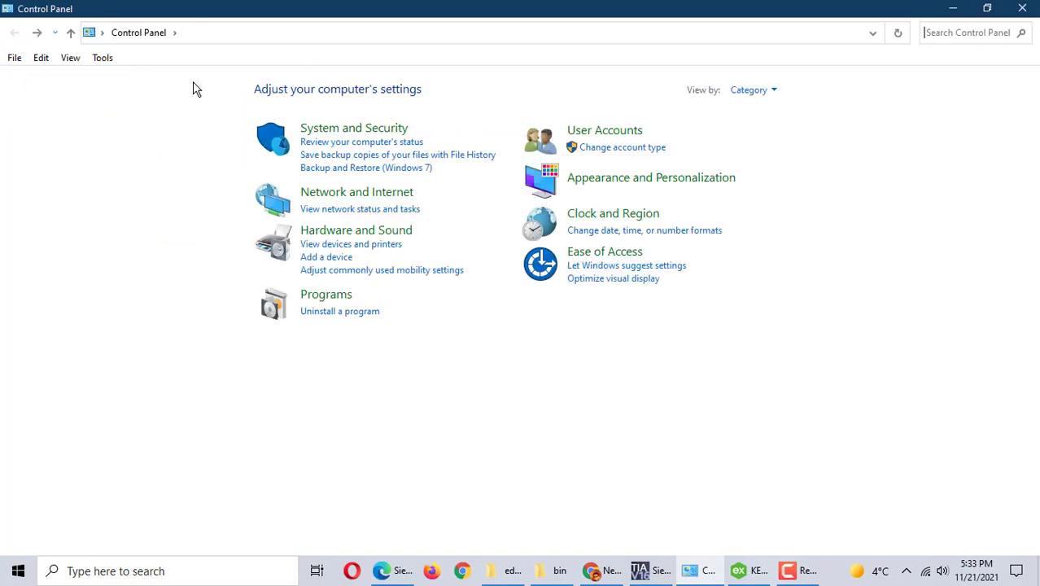
# Open the adapter settings from Network and Sharing Center under Network and Internet.
pyautogui.click(385, 196)
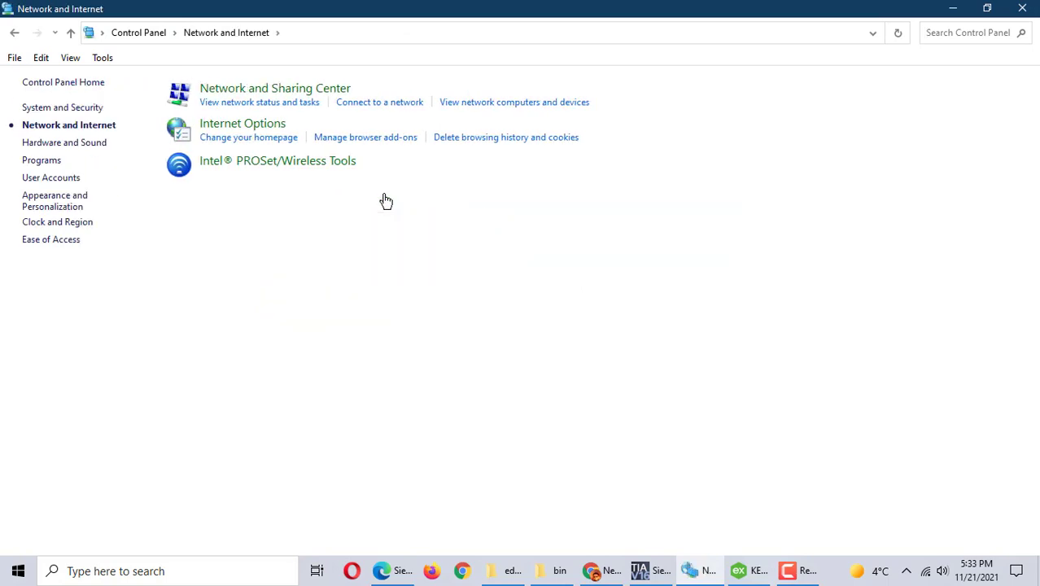
pyautogui.click(240, 96)
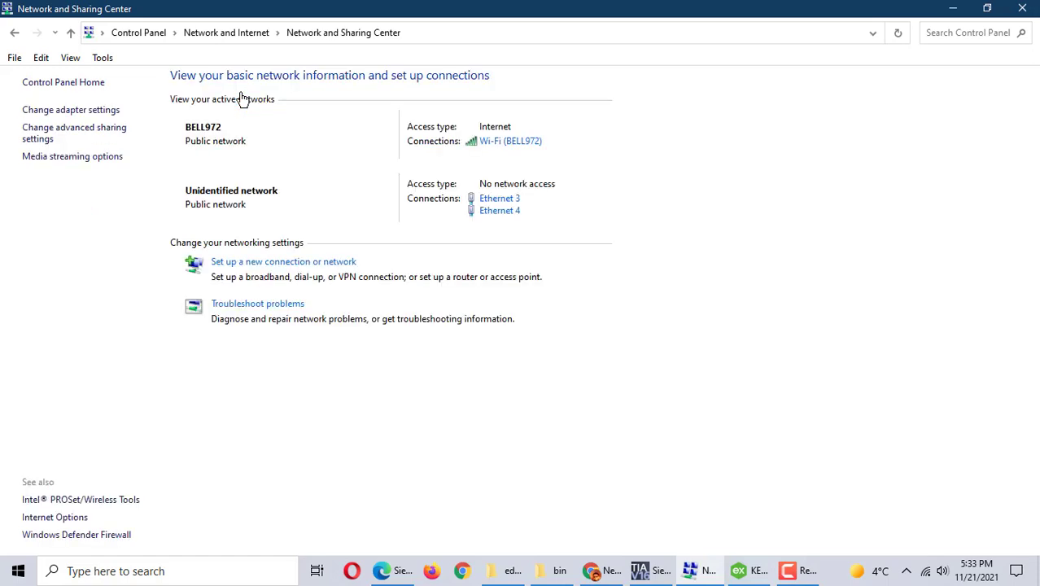
pyautogui.click(65, 110)
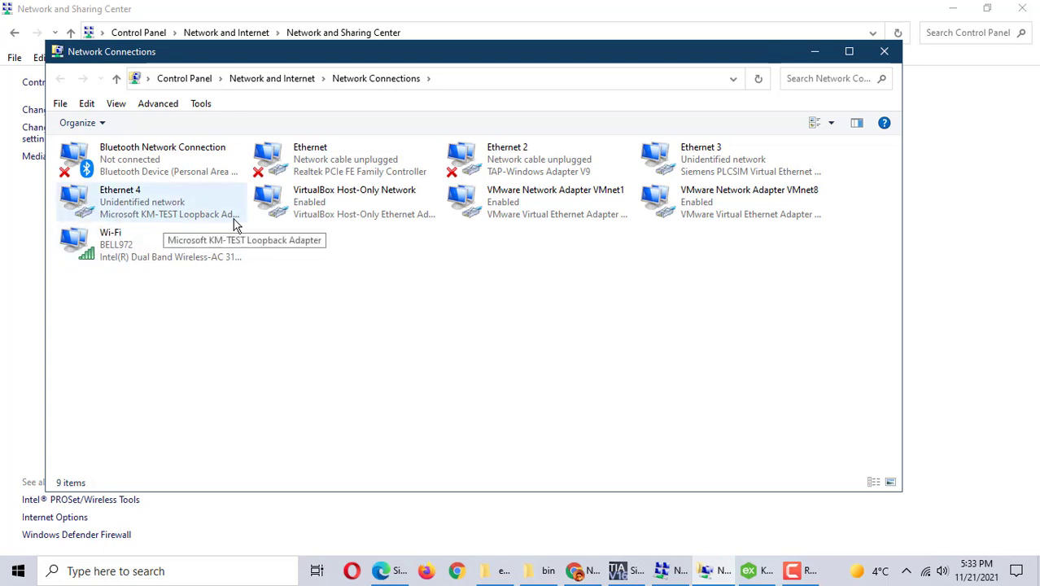
# Open the Internet Protocol Version 4 (TCP/IPv4) properties of the Ethernet 4 loopback adapter.
pyautogui.rightClick(136, 212)
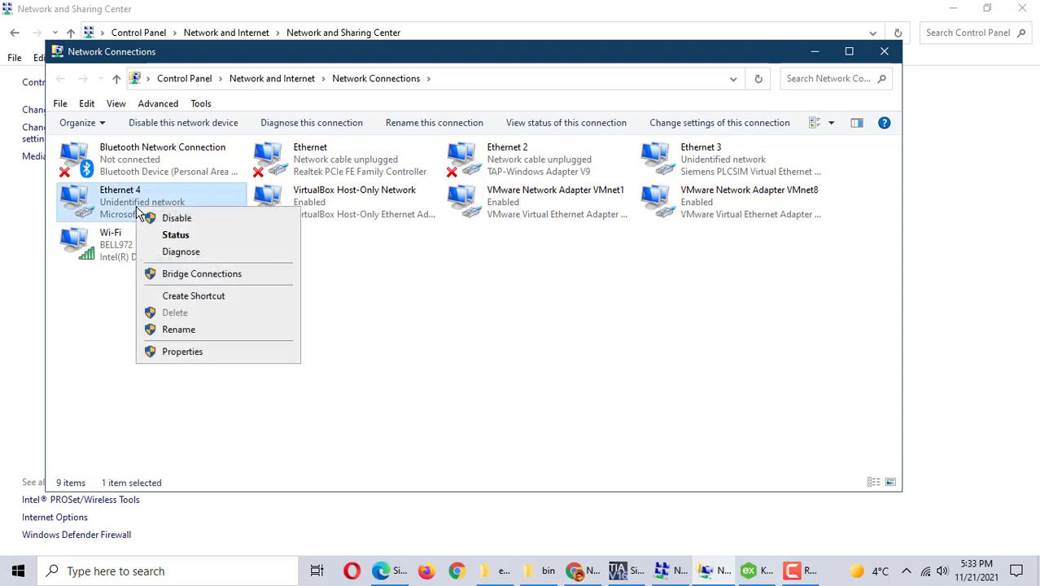
pyautogui.click(182, 354)
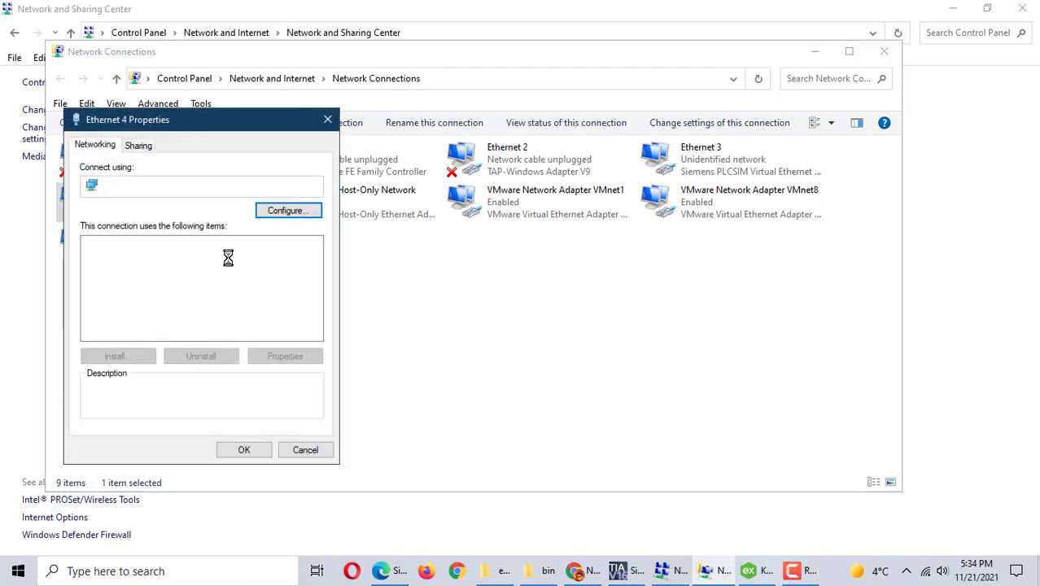
pyautogui.moveTo(182, 120); pyautogui.dragTo(555, 67)
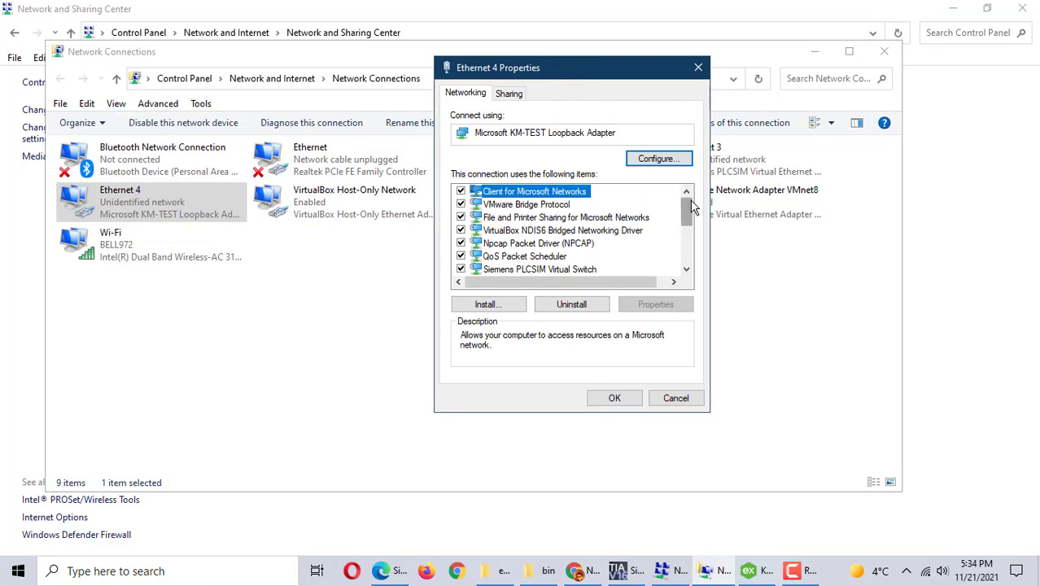
pyautogui.moveTo(685, 222)
pyautogui.mouseDown()
pyautogui.moveTo(685, 232)
pyautogui.moveTo(690, 213)
pyautogui.mouseUp()
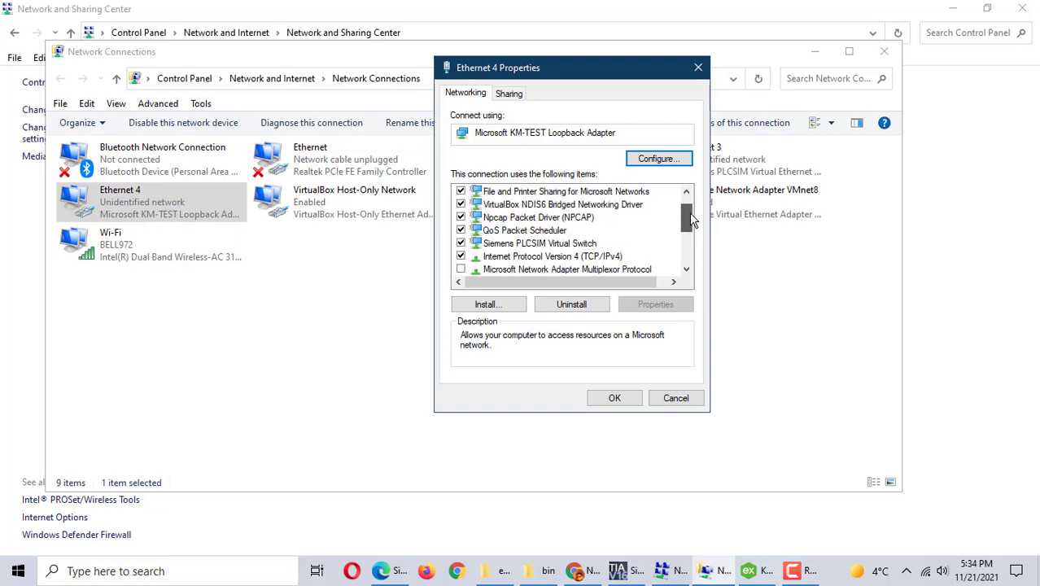
pyautogui.click(557, 257)
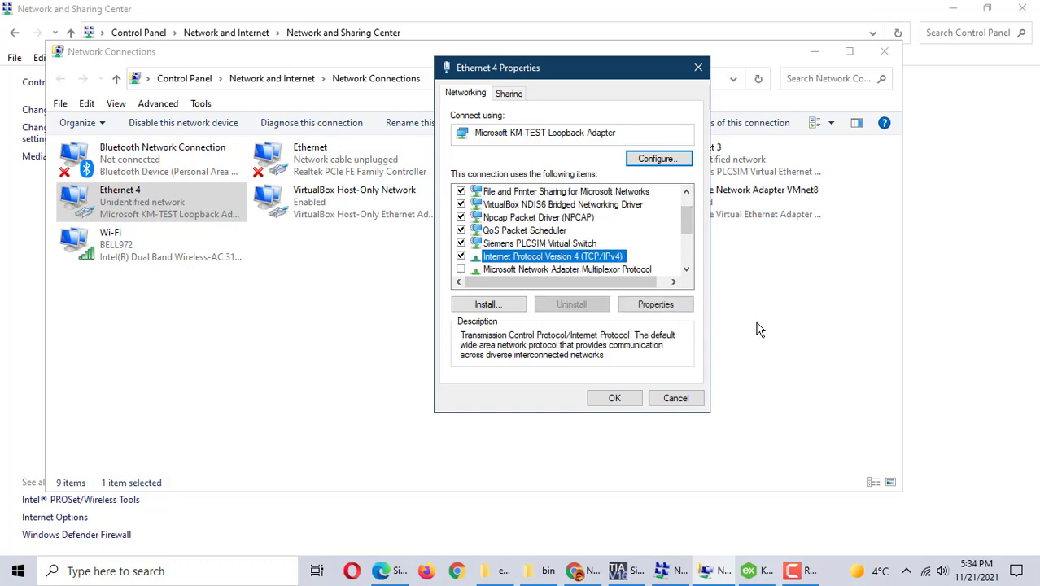
pyautogui.click(656, 306)
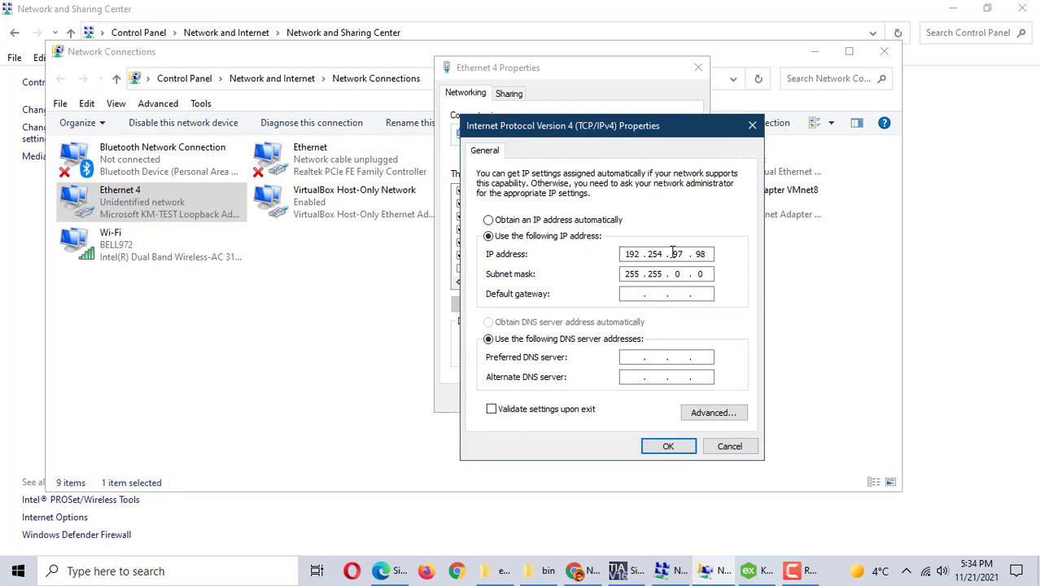
# Find Command Prompt through Windows search for "cmd" and run it as administrator.
pyautogui.click(109, 573)
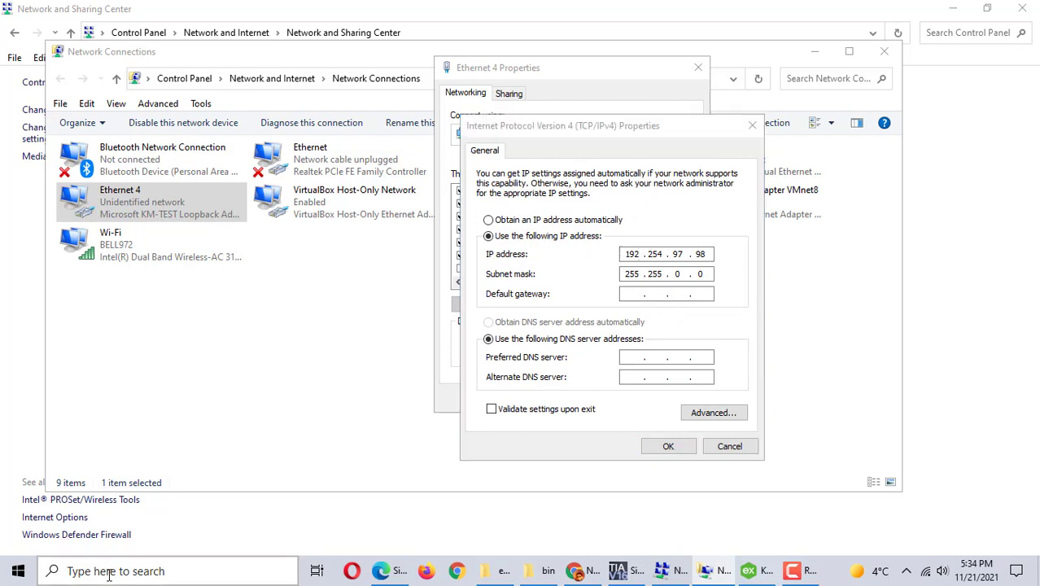
pyautogui.write('ccm')
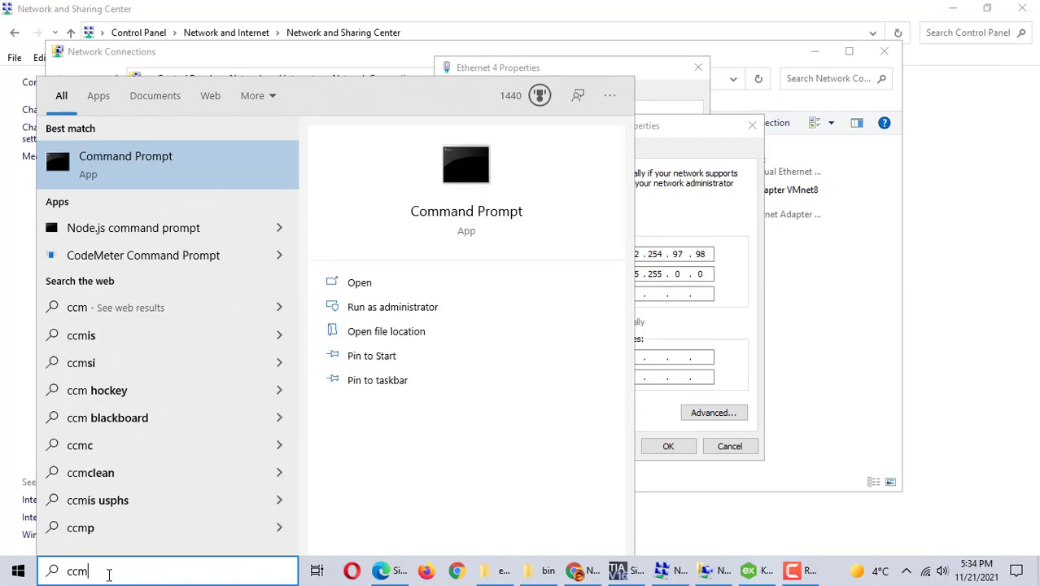
pyautogui.press('BackSpace')
pyautogui.press('BackSpace')
pyautogui.write('md')
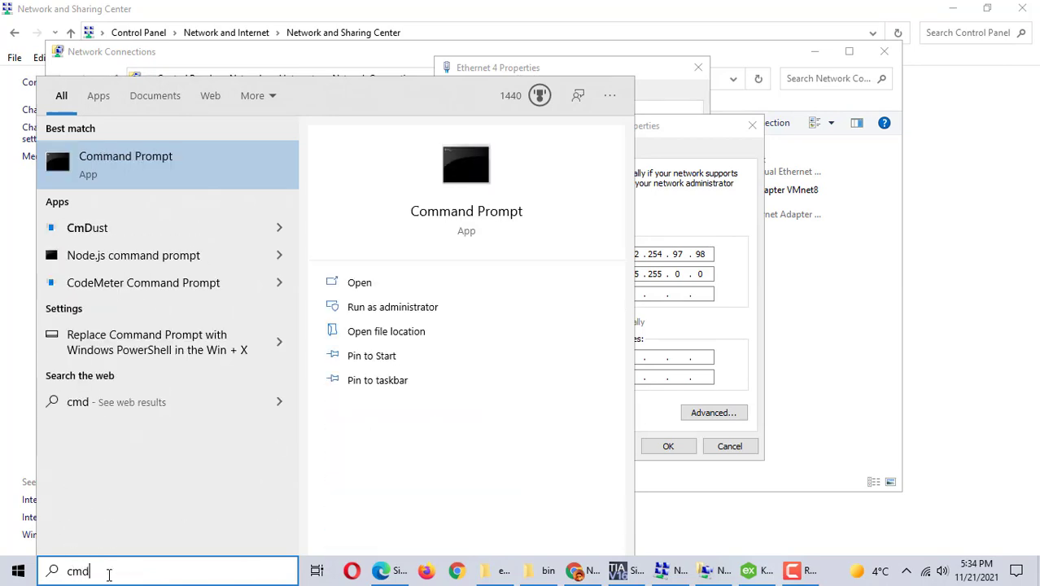
pyautogui.rightClick(162, 167)
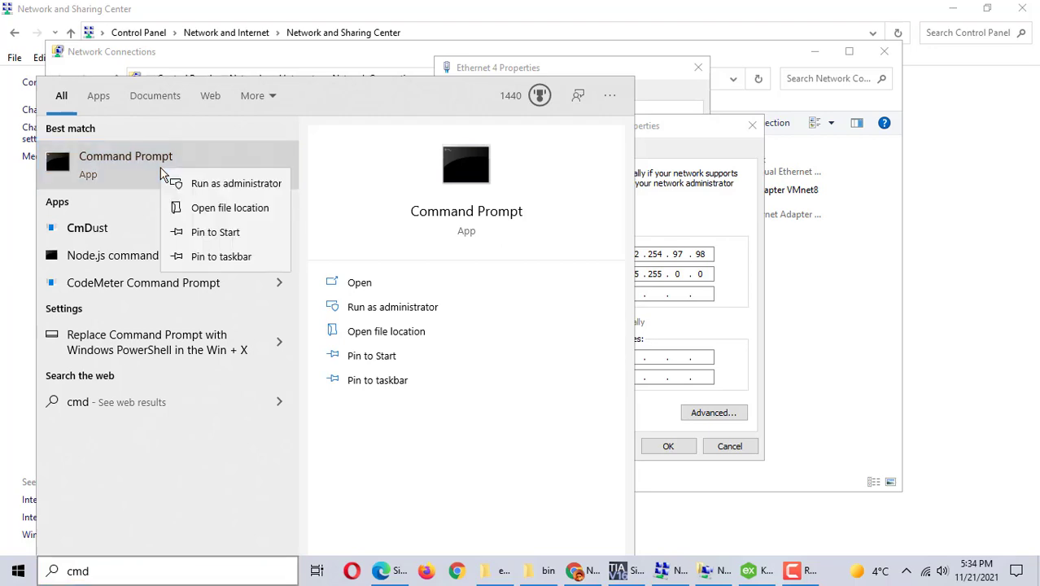
pyautogui.click(219, 184)
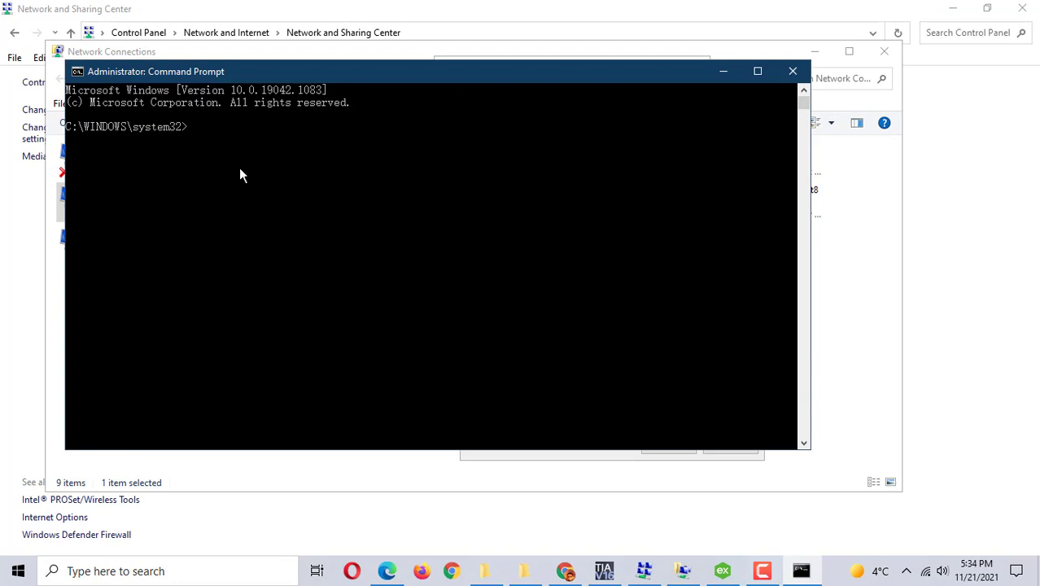
# Run ipconfig in the administrator Command Prompt to list the adapters' IP configuration.
pyautogui.write('ip')
pyautogui.write('onffig')
pyautogui.press('BackSpace')
pyautogui.press('BackSpace')
pyautogui.press('BackSpace')
pyautogui.press('BackSpace')
pyautogui.press('BackSpace')
pyautogui.press('BackSpace')
pyautogui.press('BackSpace')
pyautogui.write('onffi')
pyautogui.press('BackSpace')
pyautogui.press('BackSpace')
pyautogui.write('ig')
pyautogui.press('Return')
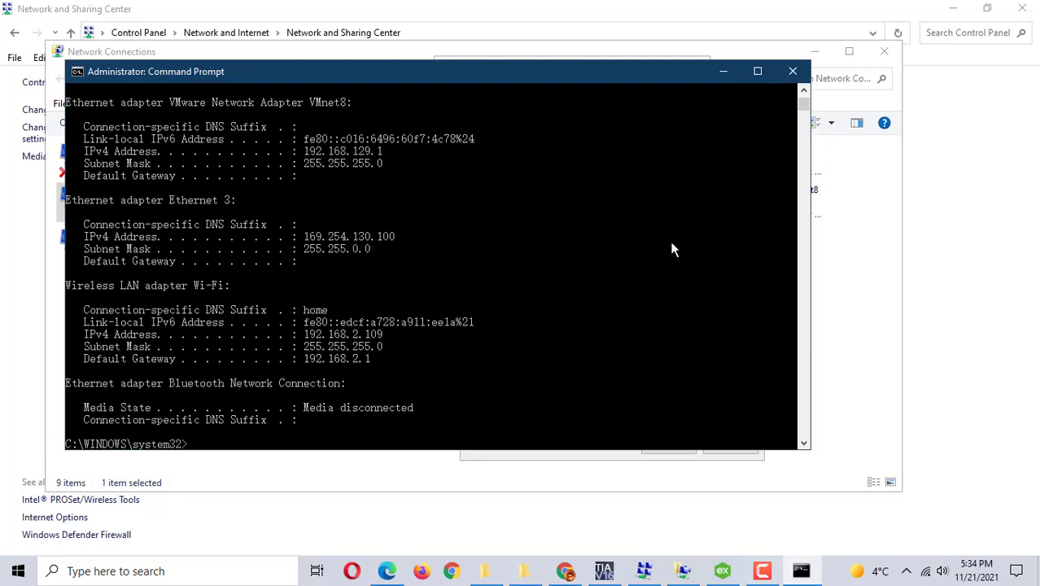
# Return to the adapter settings and cancel both the IPv4 properties and the Ethernet 4 properties.
pyautogui.click(833, 281)
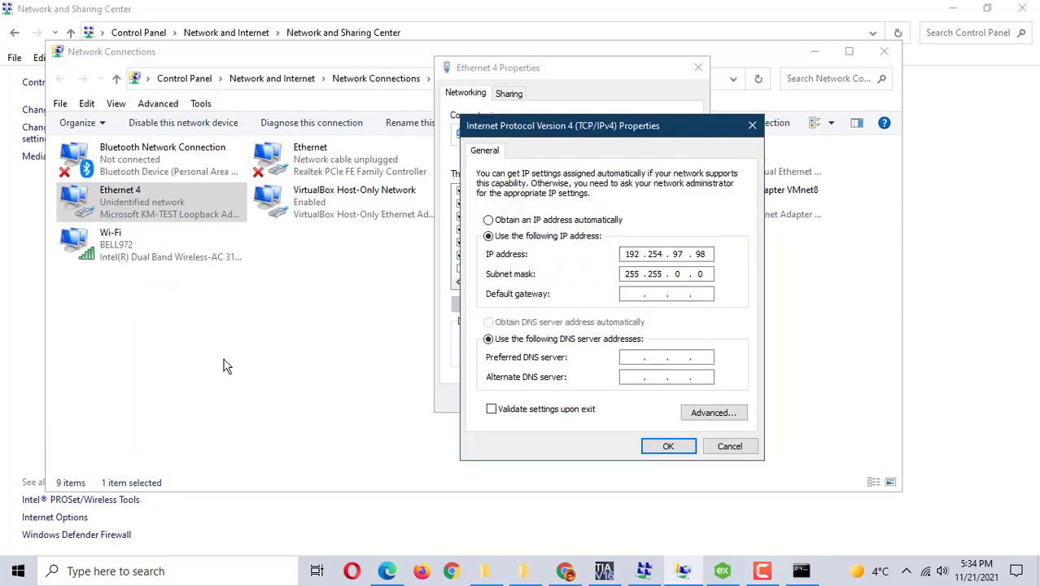
pyautogui.click(210, 330)
pyautogui.click(725, 451)
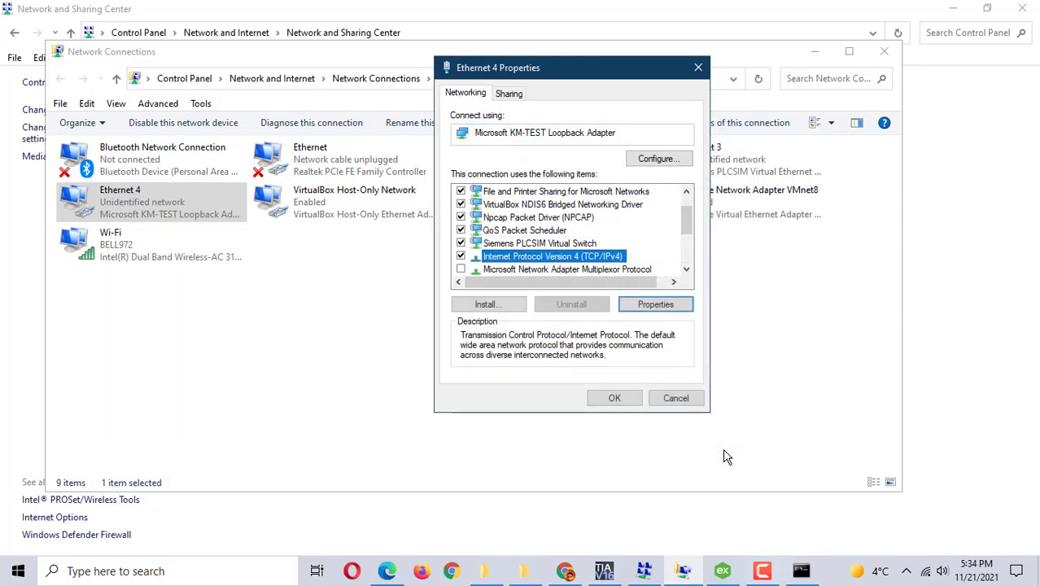
pyautogui.click(673, 397)
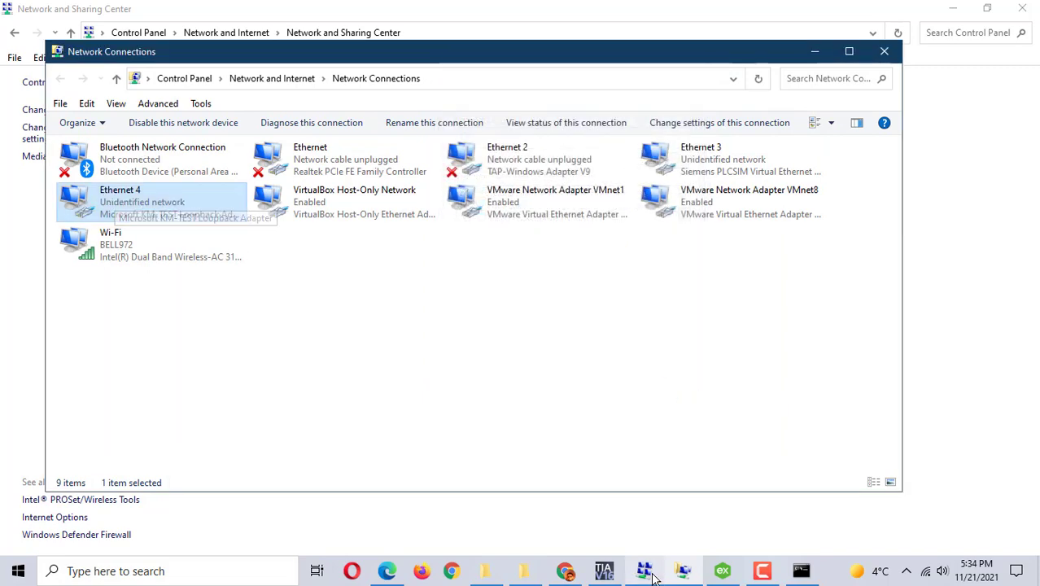
# Switch back to Command Prompt and check the Ethernet 4 section of the ipconfig output for its IPv4 address and subnet mask.
pyautogui.click(800, 571)
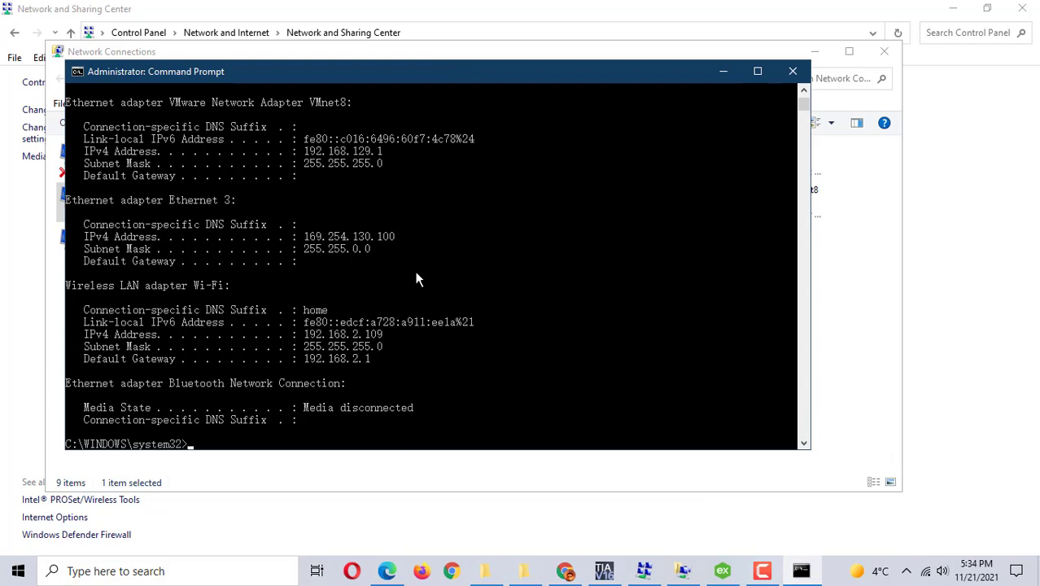
pyautogui.scroll(-3, 453, 301)
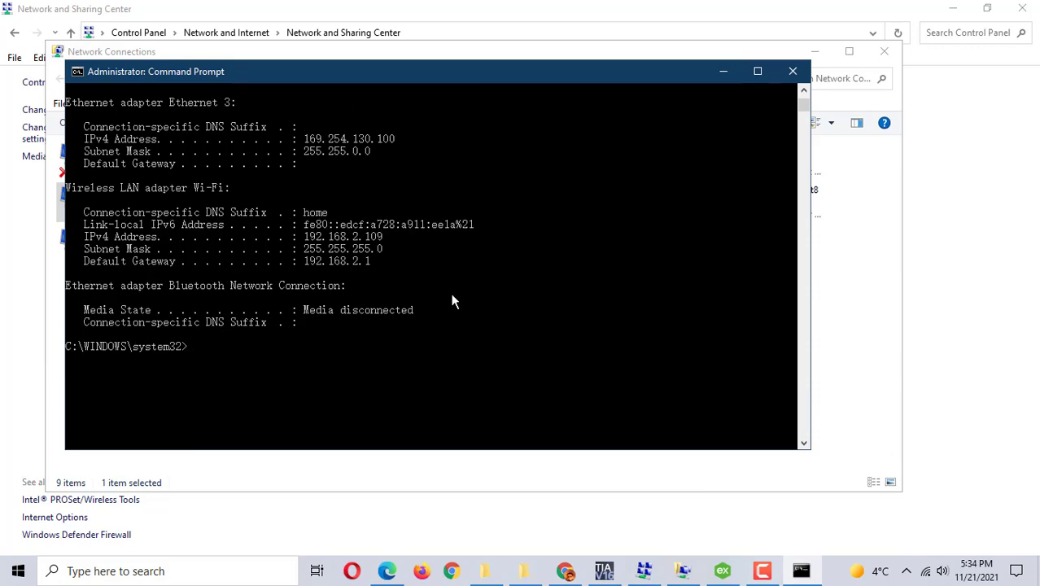
pyautogui.scroll(8, 454, 301)
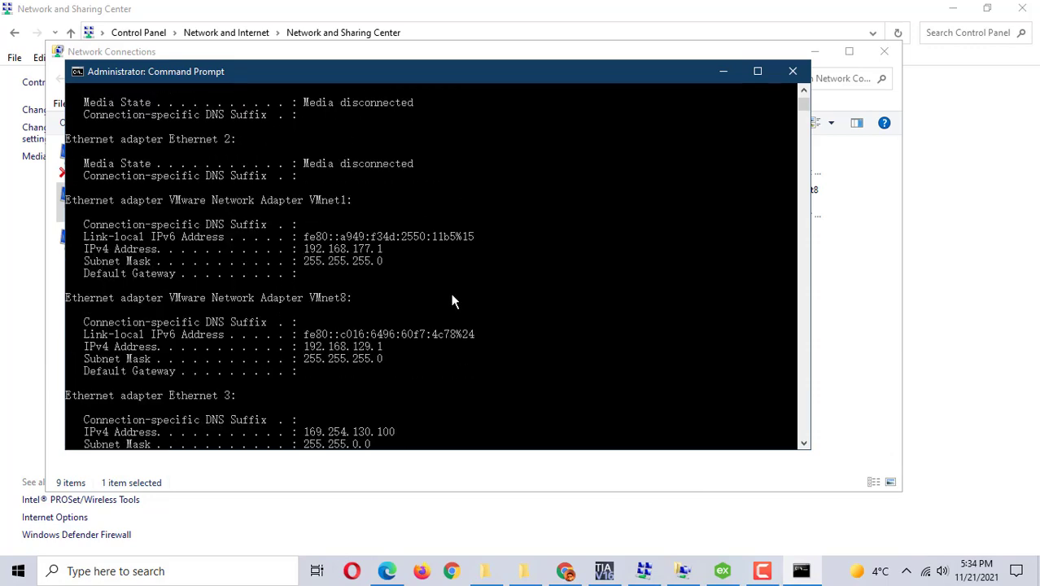
pyautogui.scroll(9, 453, 301)
pyautogui.scroll(-1, 453, 301)
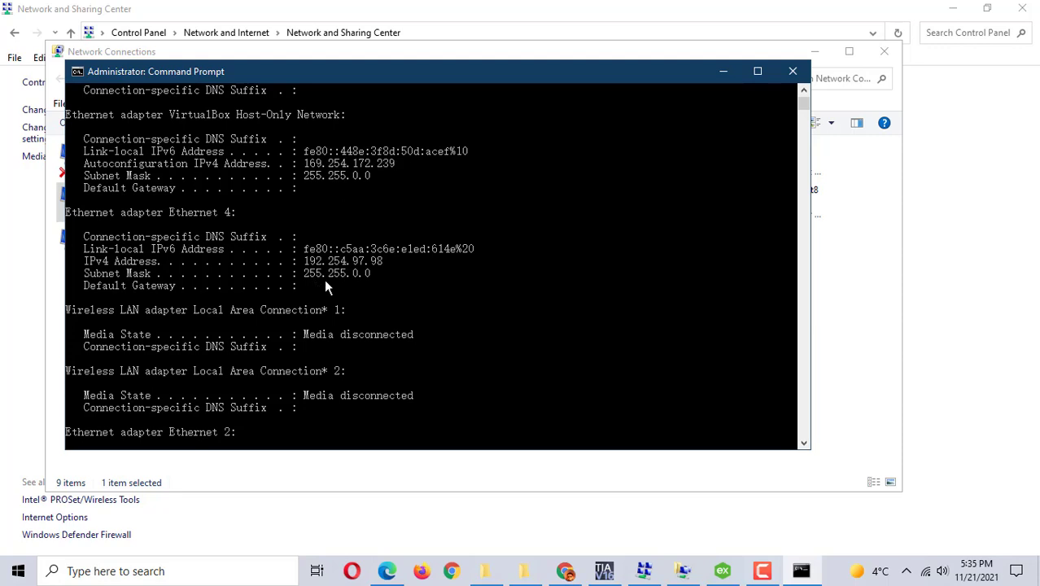
# Reopen the Internet Protocol Version 4 (TCP/IPv4) properties of the Ethernet 4 adapter from Network Connections.
pyautogui.click(875, 338)
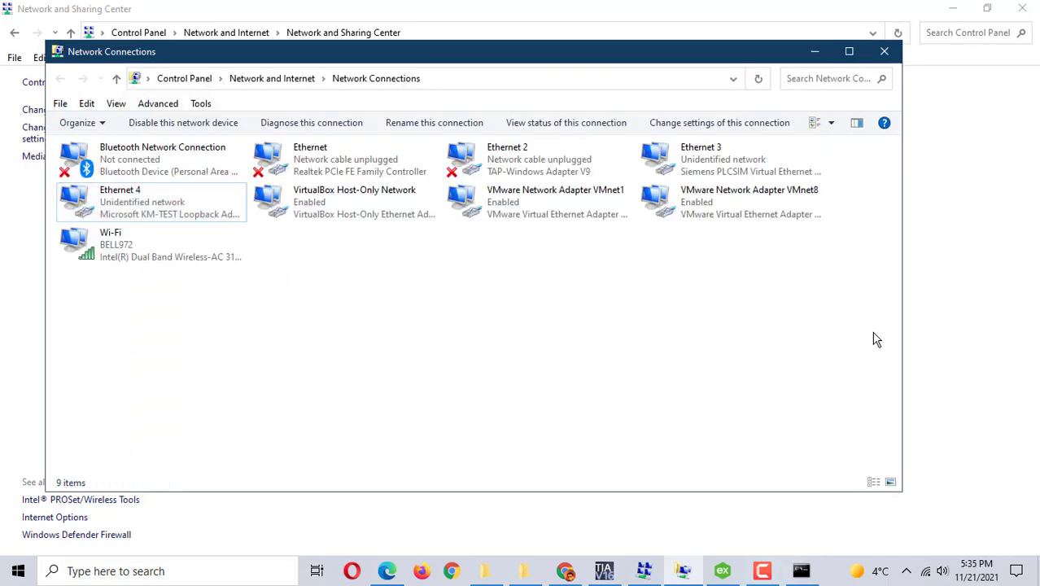
pyautogui.rightClick(126, 205)
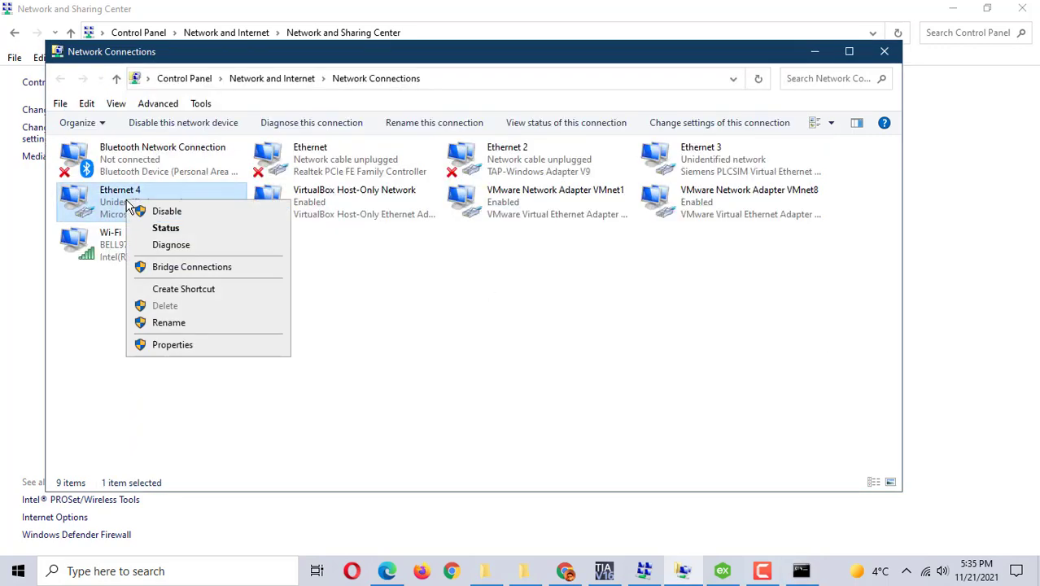
pyautogui.click(179, 348)
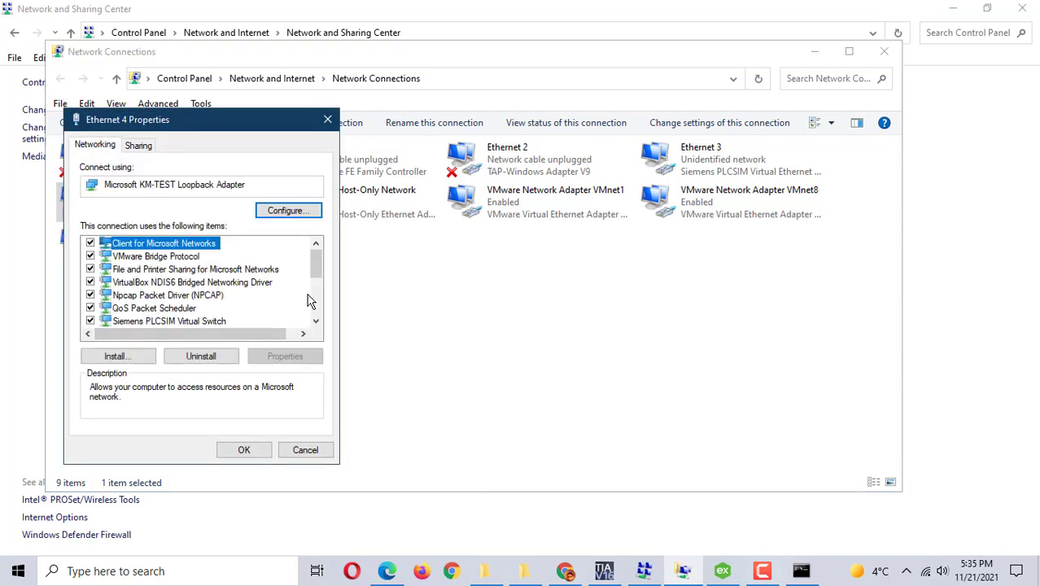
pyautogui.moveTo(318, 272); pyautogui.dragTo(321, 294)
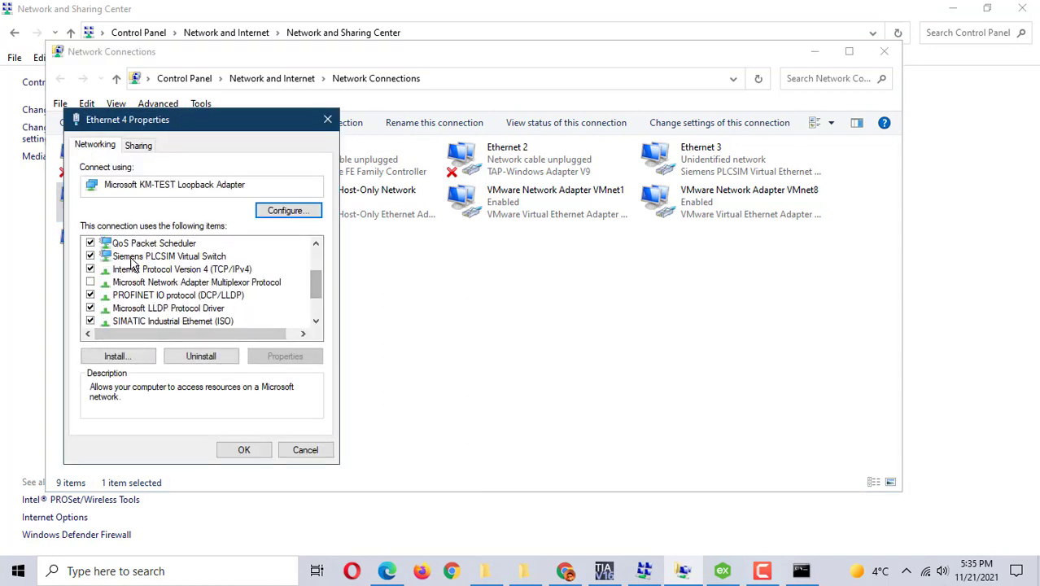
pyautogui.click(156, 271)
pyautogui.click(285, 356)
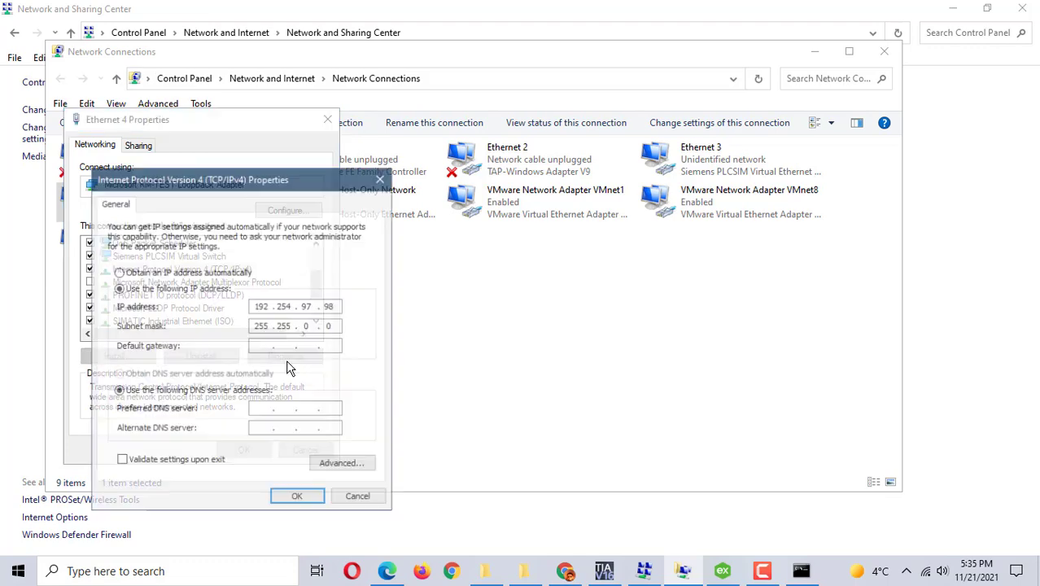
# Place Command Prompt beside the IPv4 properties, compare the Ethernet 4 address and subnet mask in both, and close Command Prompt.
pyautogui.click(800, 570)
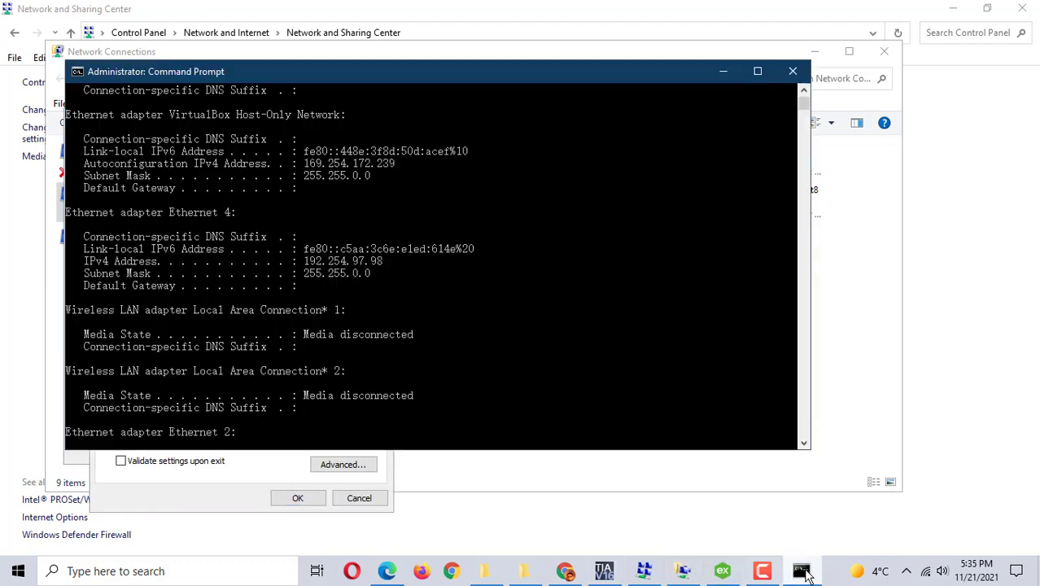
pyautogui.moveTo(415, 88); pyautogui.dragTo(736, 160)
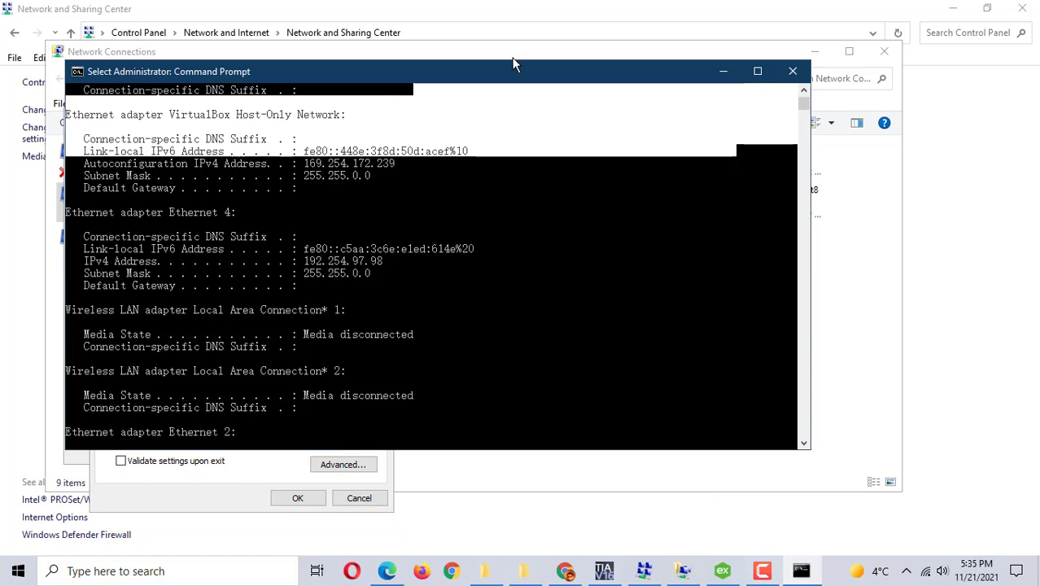
pyautogui.click(707, 321)
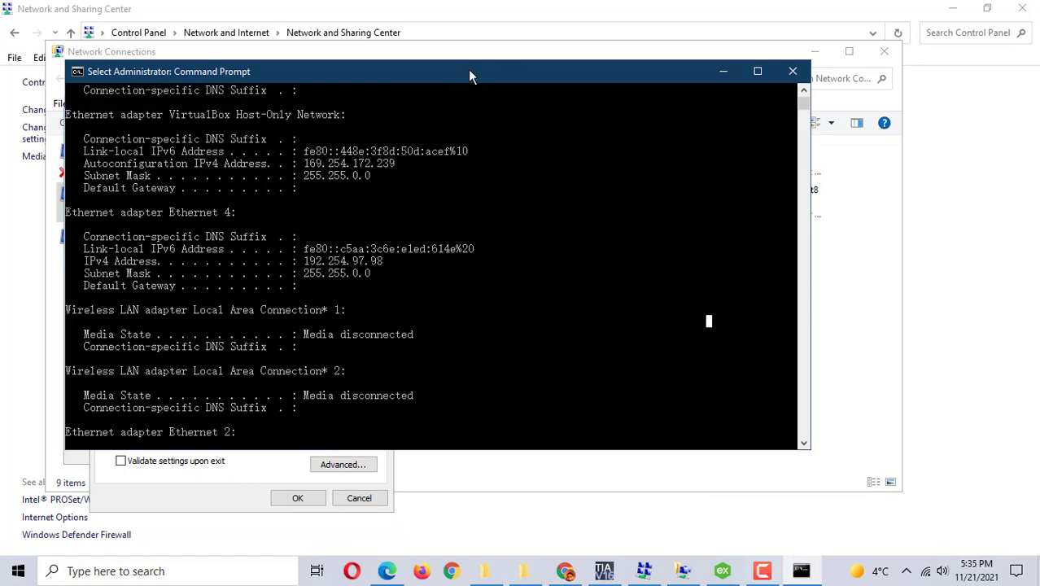
pyautogui.moveTo(468, 71); pyautogui.dragTo(795, 139)
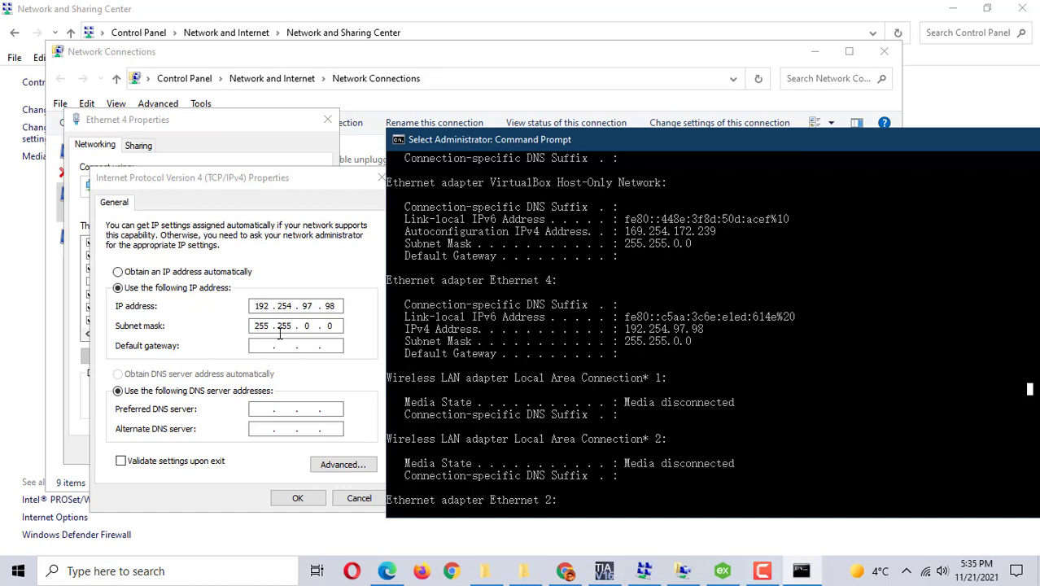
pyautogui.click(262, 181)
pyautogui.moveTo(918, 153); pyautogui.dragTo(466, 137)
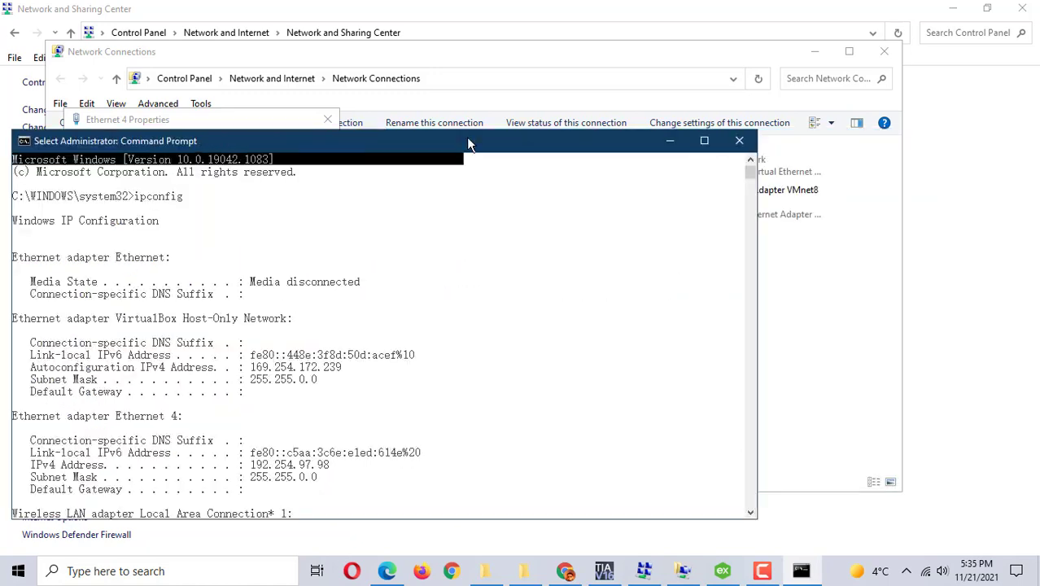
pyautogui.click(738, 142)
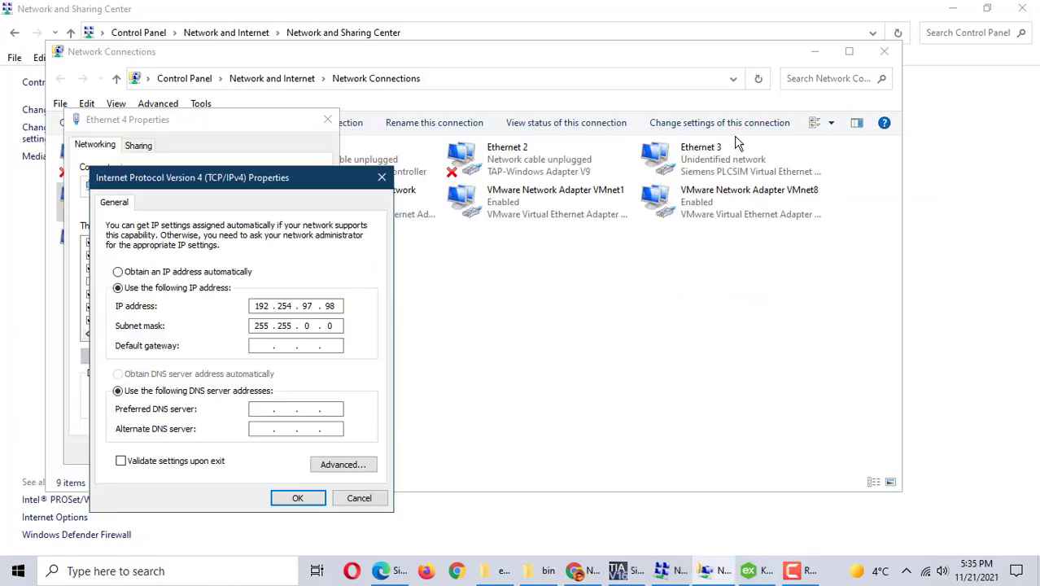
# Accept the IPv4 settings, close the Ethernet 4 properties and Network Connections, and minimize Network and Sharing Center.
pyautogui.click(298, 499)
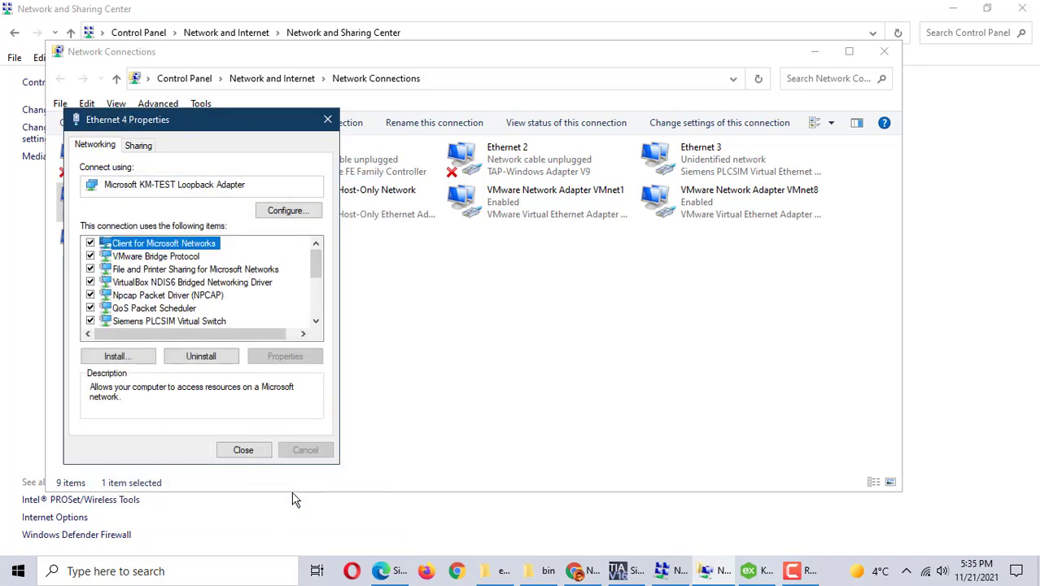
pyautogui.click(243, 450)
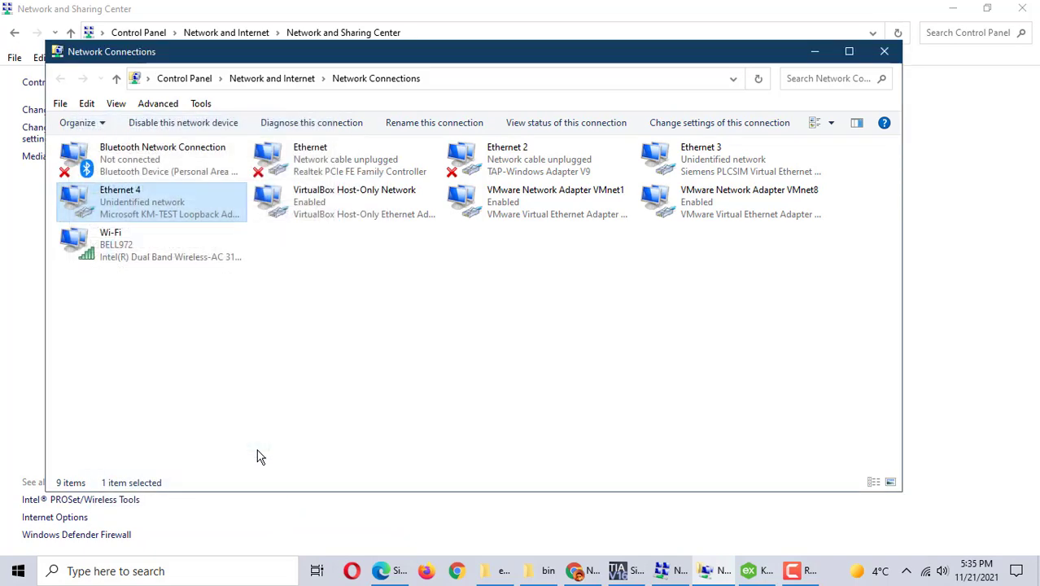
pyautogui.click(387, 360)
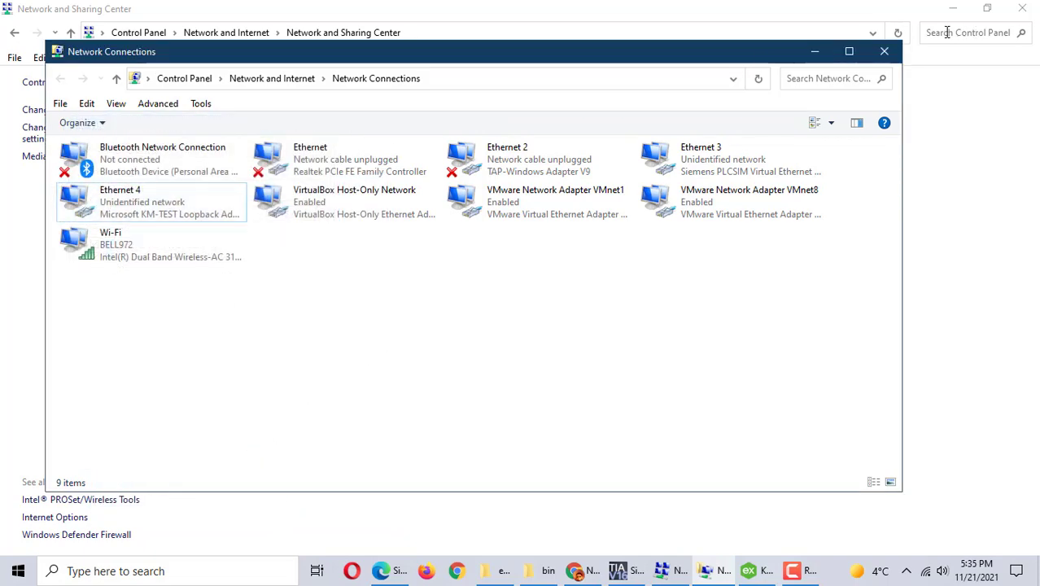
pyautogui.click(883, 51)
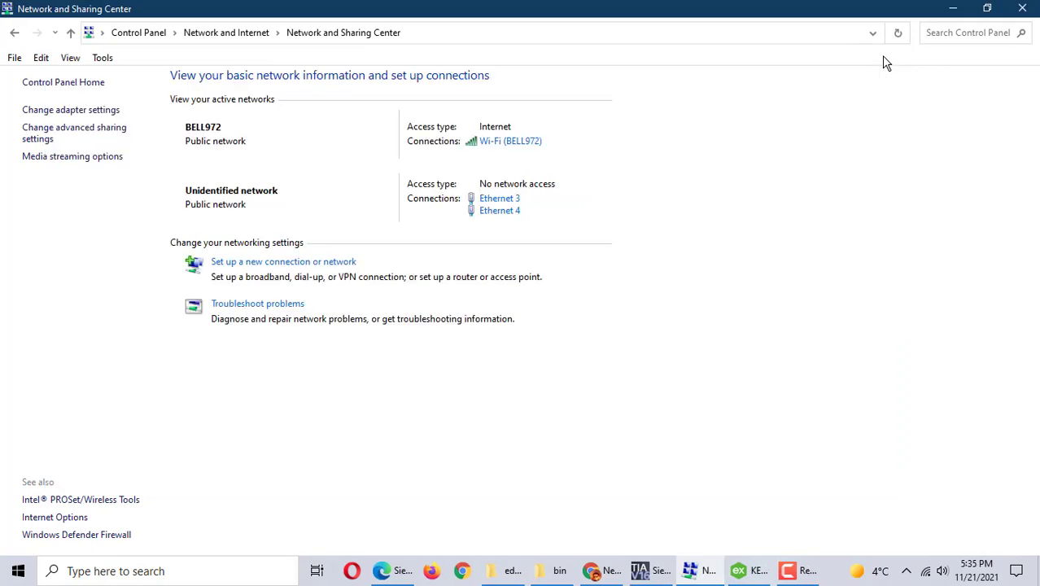
pyautogui.click(950, 10)
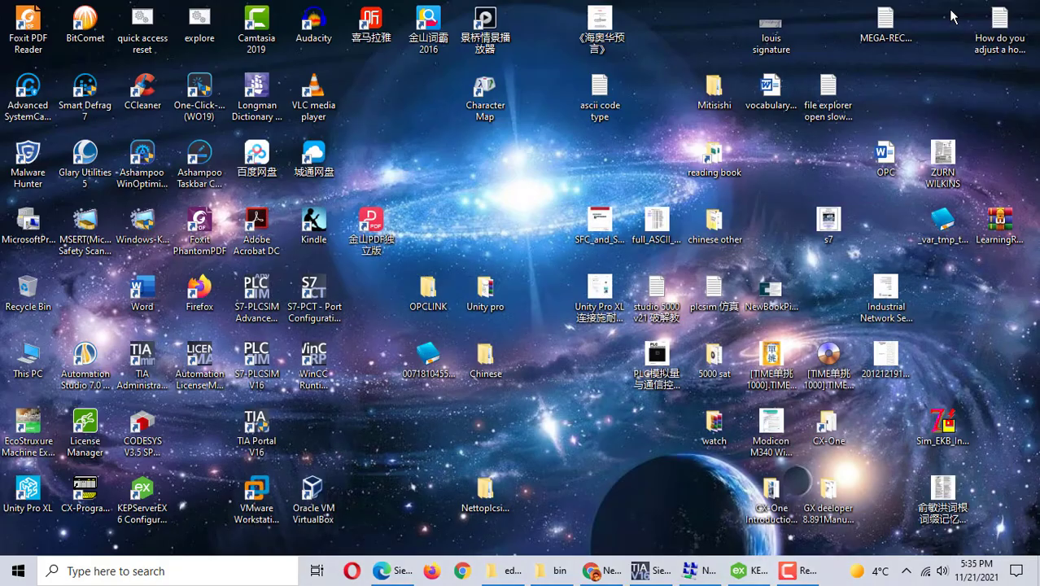
# Switch to TIA Portal V16 and create a new project named "1500 test opc" in the default path.
pyautogui.click(645, 570)
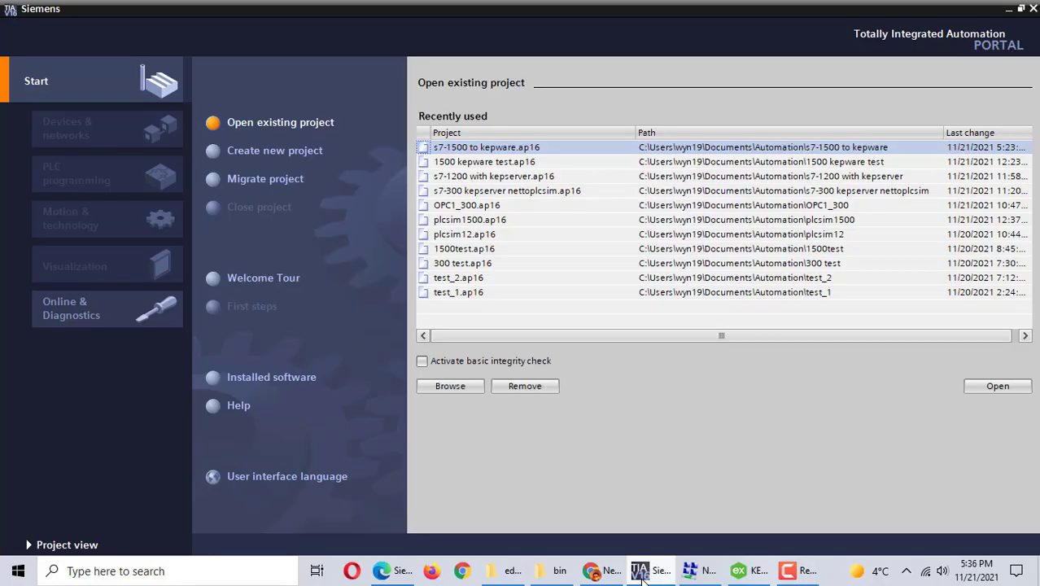
pyautogui.click(260, 147)
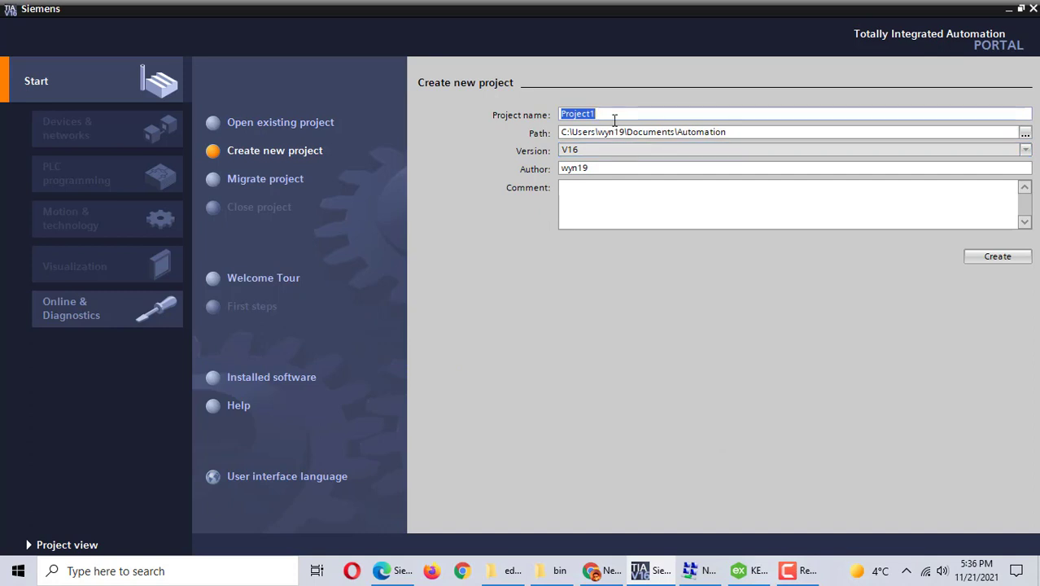
pyautogui.write('1500')
pyautogui.write('test')
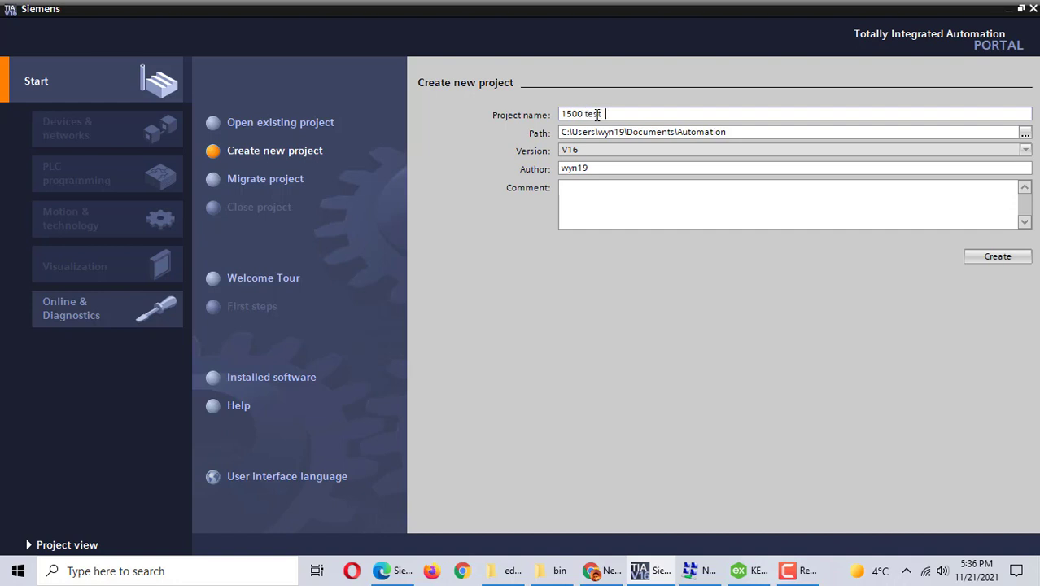
pyautogui.write(' opcc')
pyautogui.press('BackSpace')
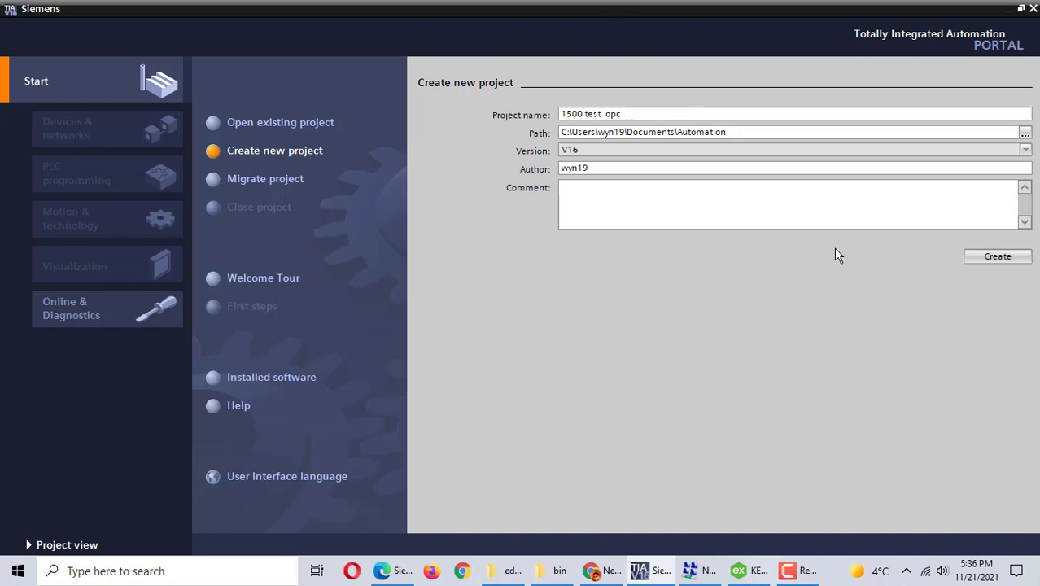
pyautogui.click(990, 267)
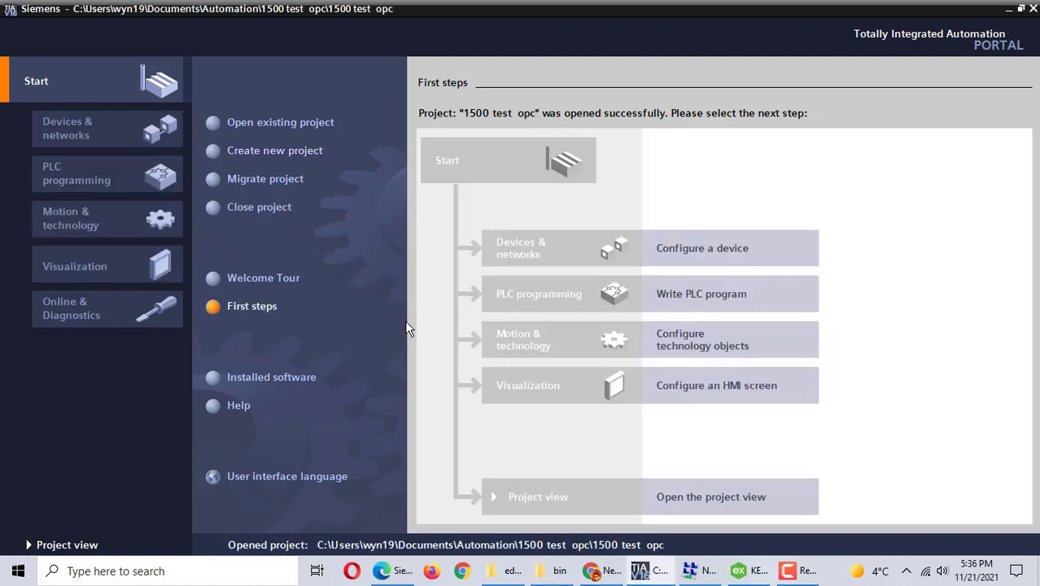
# Add a SIMATIC S7-1500 controller, CPU 1515-2 PN, article number 6ES7 515-2AM02-0AB0, version V2.8, opening its device view.
pyautogui.click(702, 256)
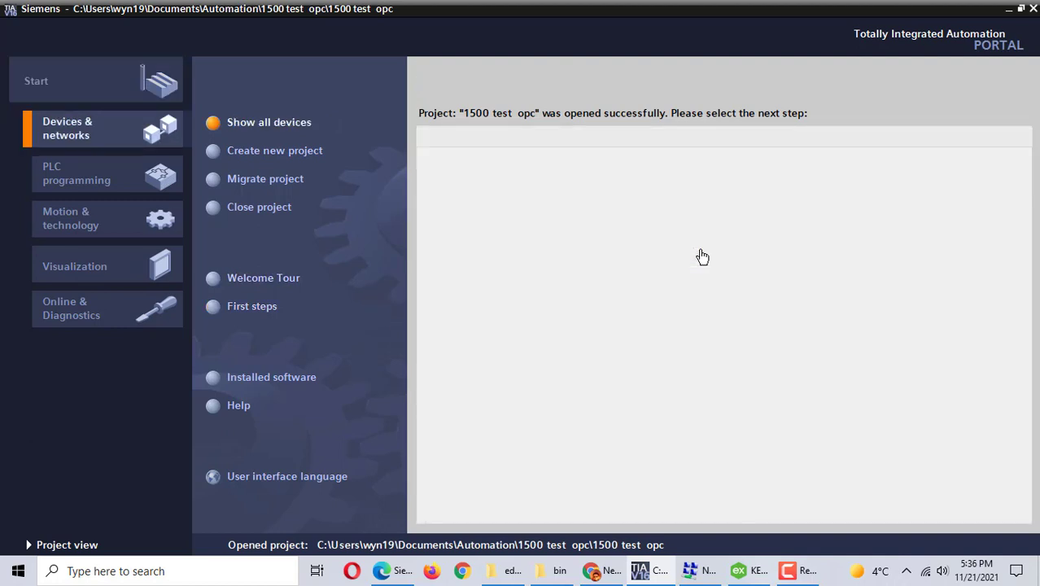
pyautogui.click(249, 153)
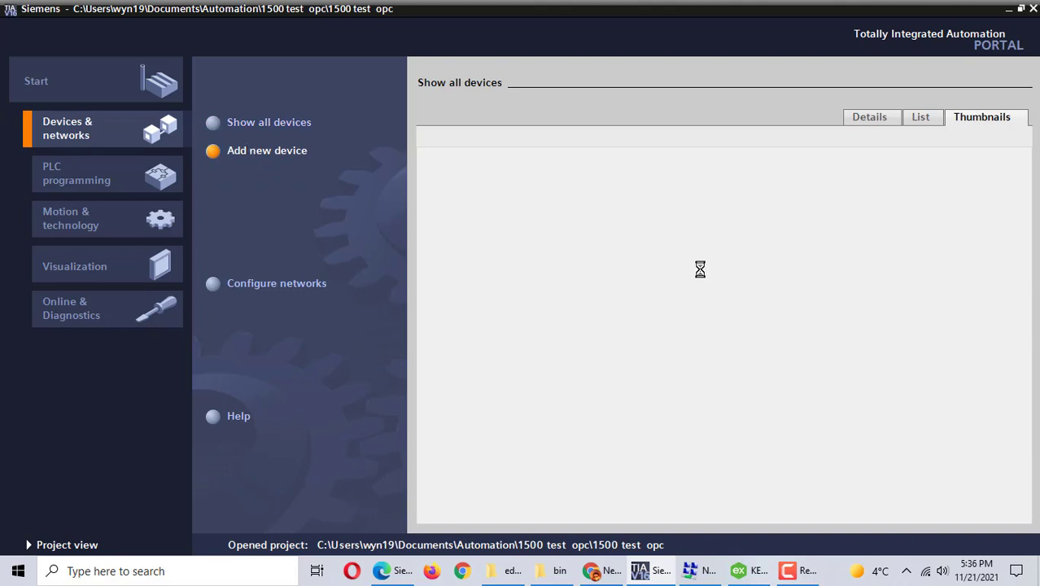
pyautogui.click(545, 206)
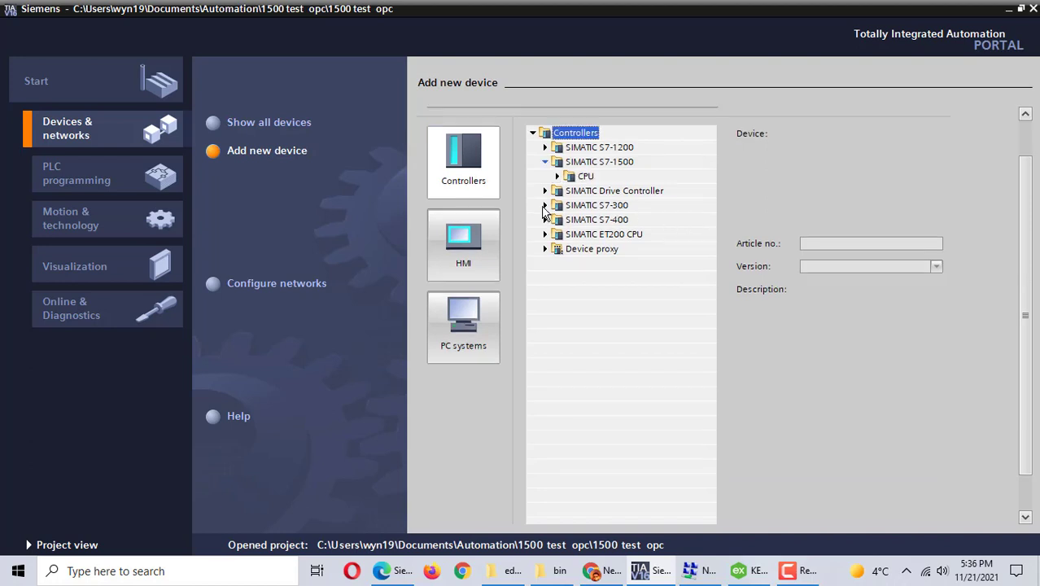
pyautogui.click(544, 205)
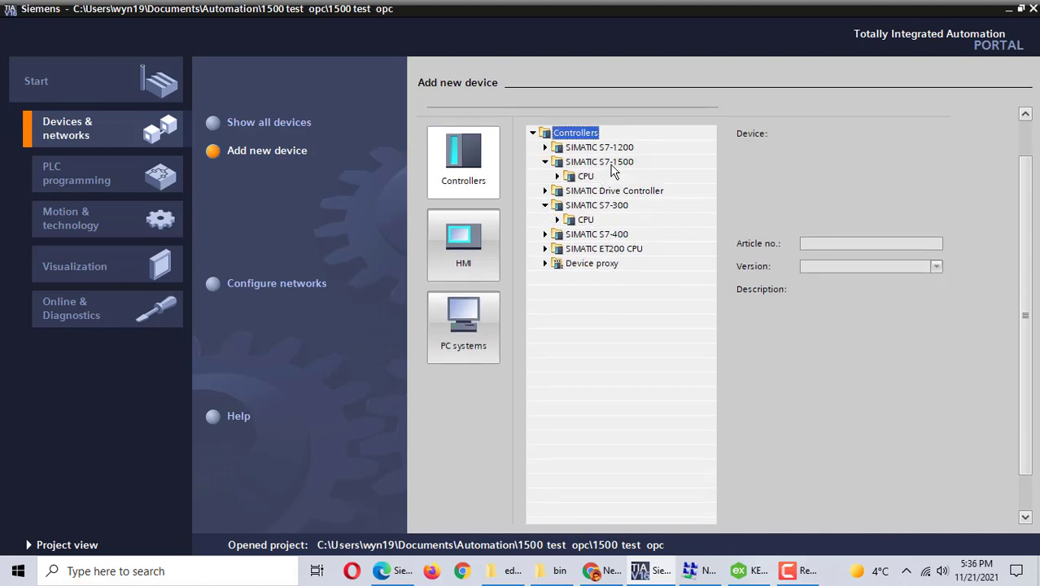
pyautogui.click(558, 177)
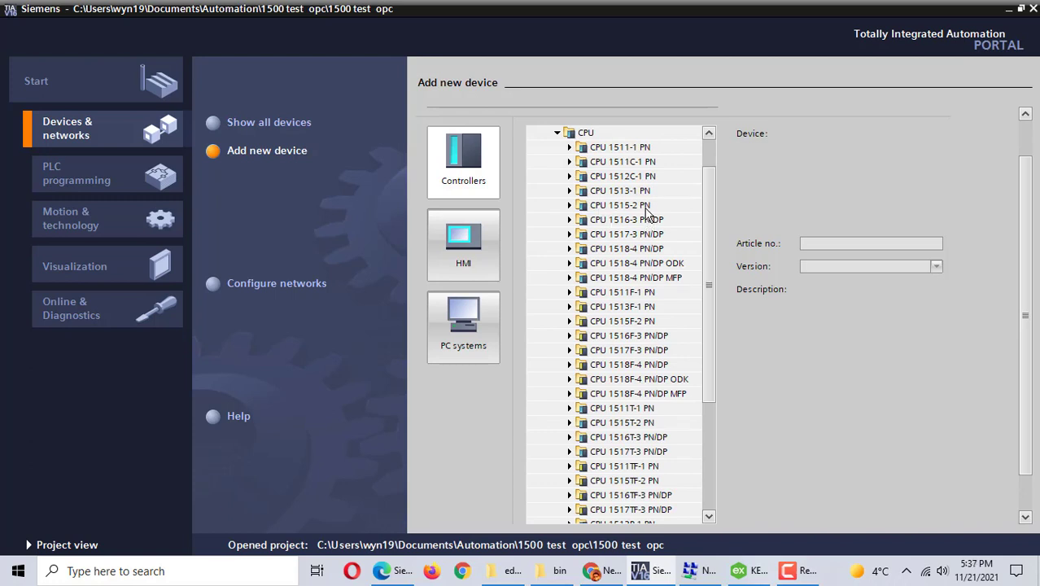
pyautogui.click(569, 205)
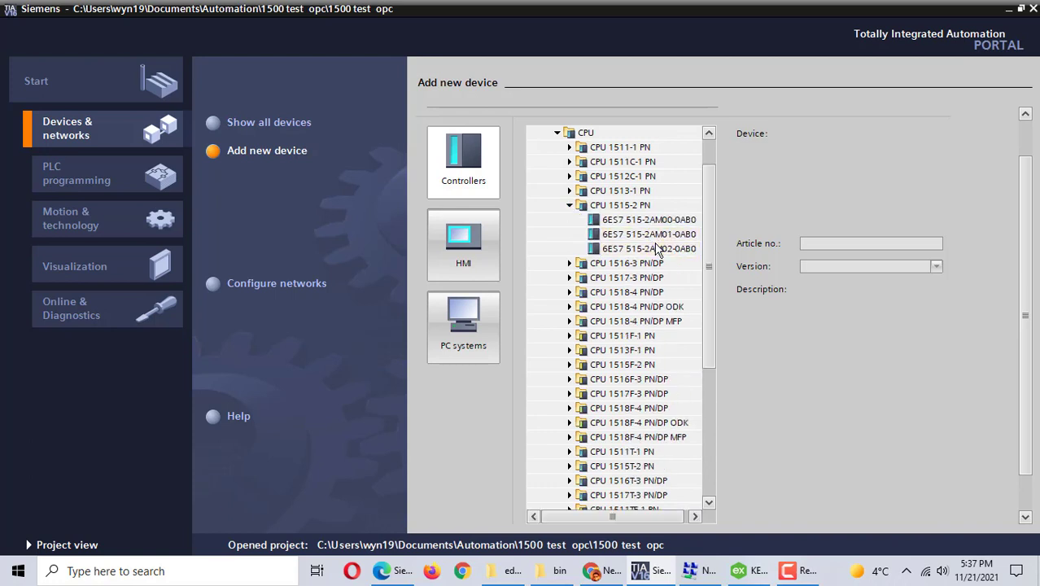
pyautogui.click(657, 249)
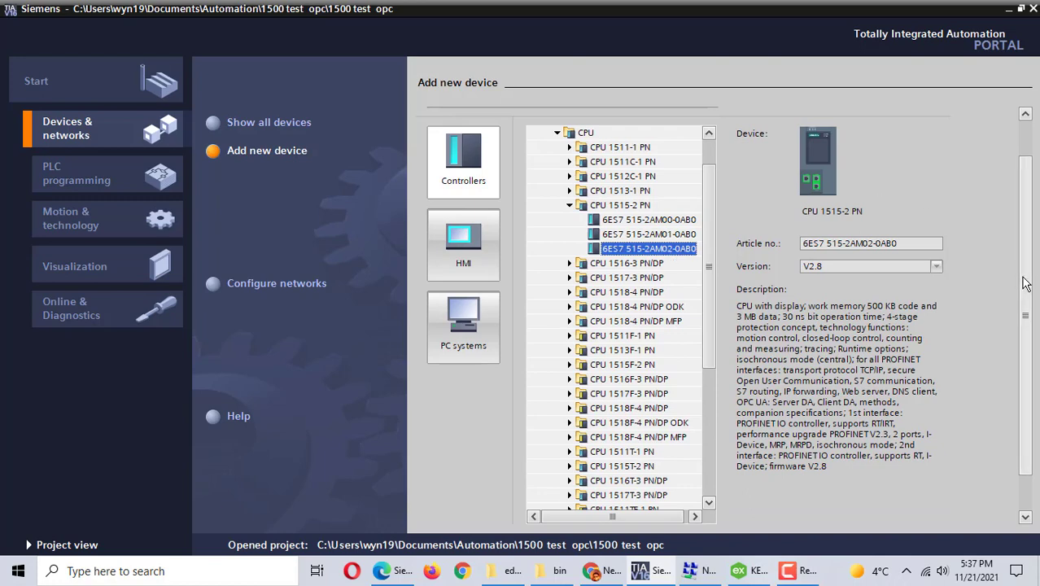
pyautogui.moveTo(1025, 282); pyautogui.dragTo(1021, 316)
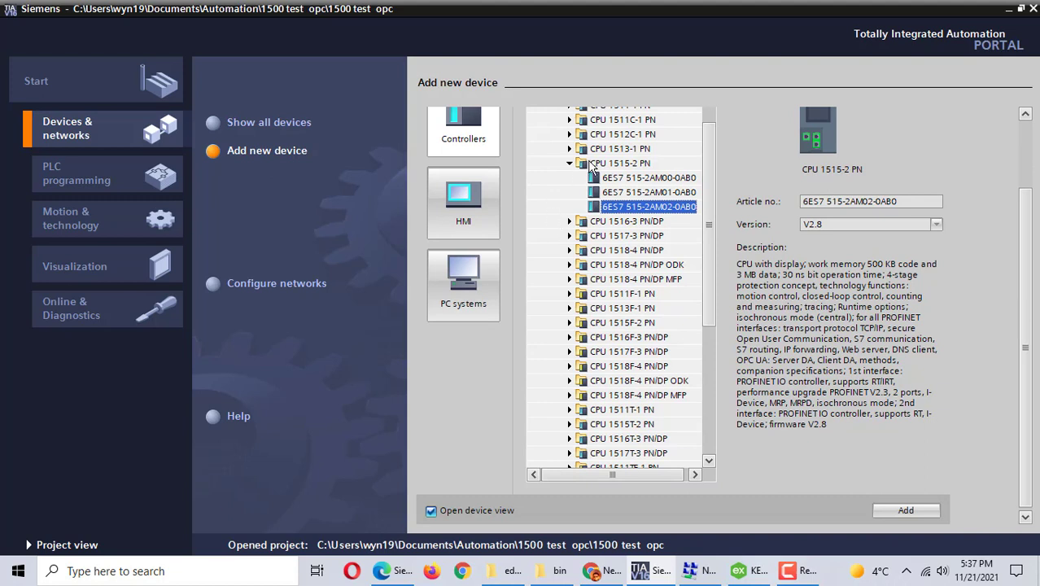
pyautogui.click(905, 511)
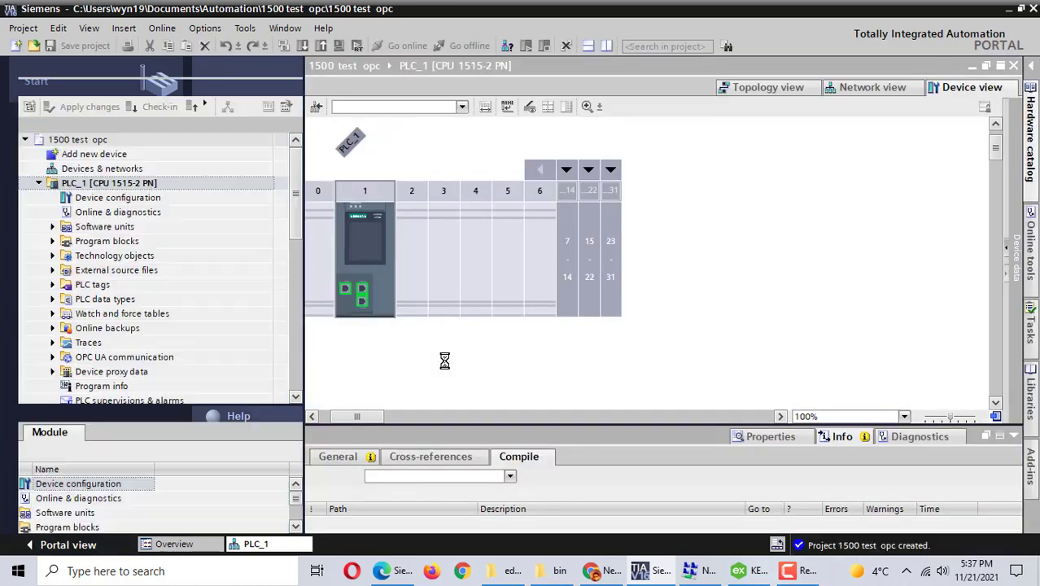
pyautogui.click(324, 416)
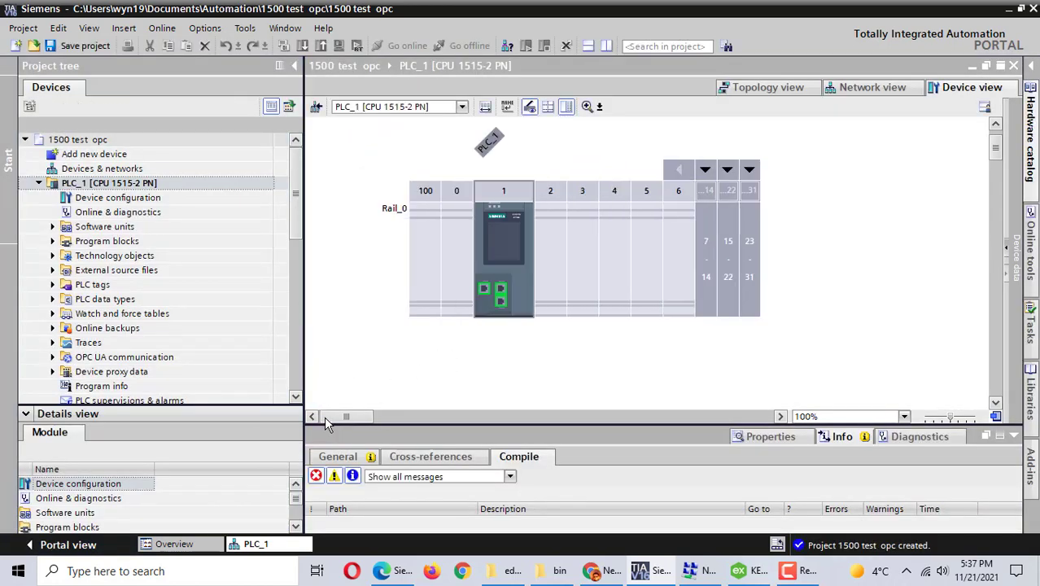
pyautogui.click(521, 279)
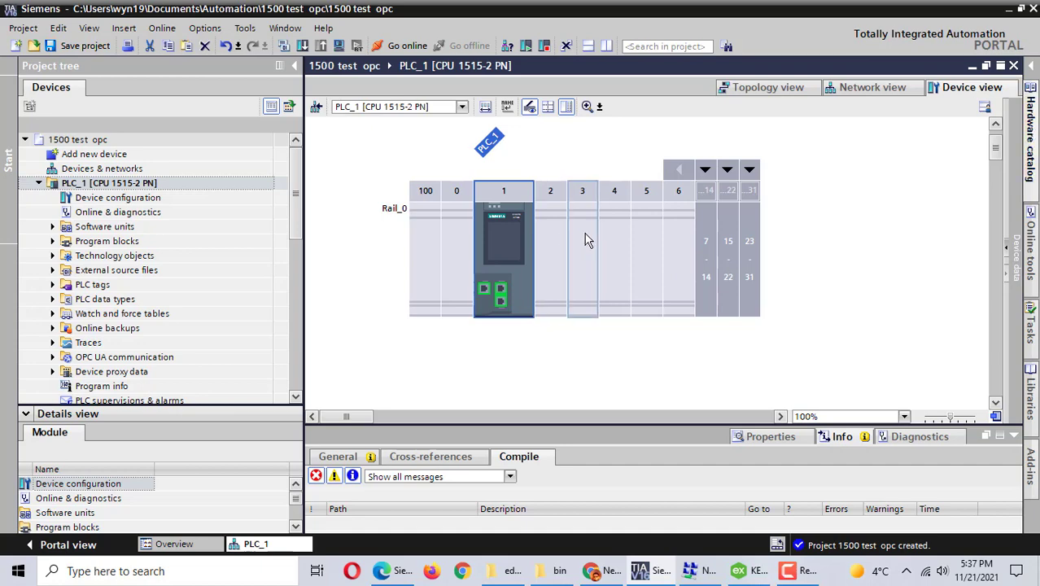
pyautogui.click(1030, 143)
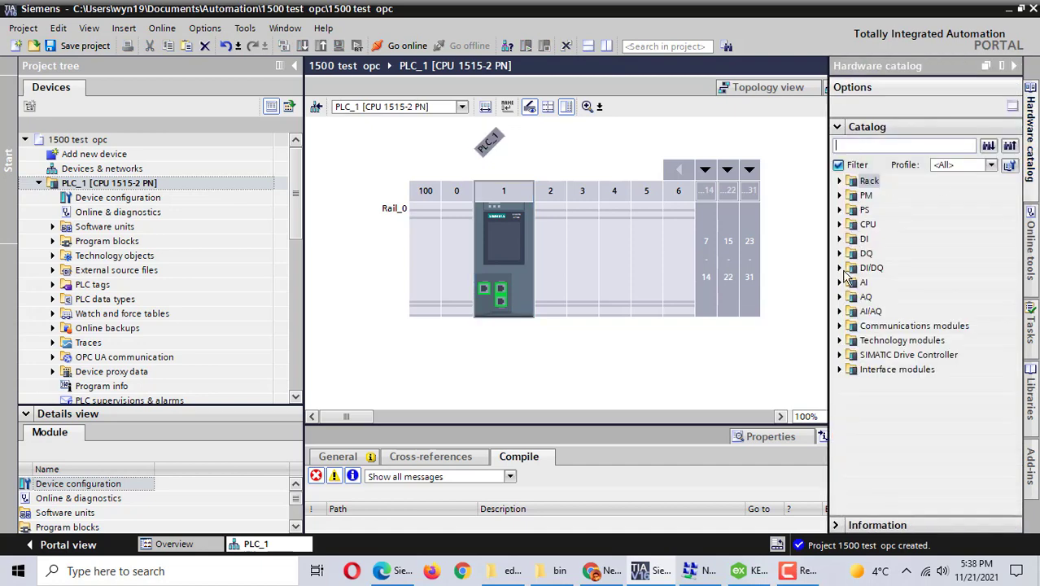
pyautogui.click(790, 234)
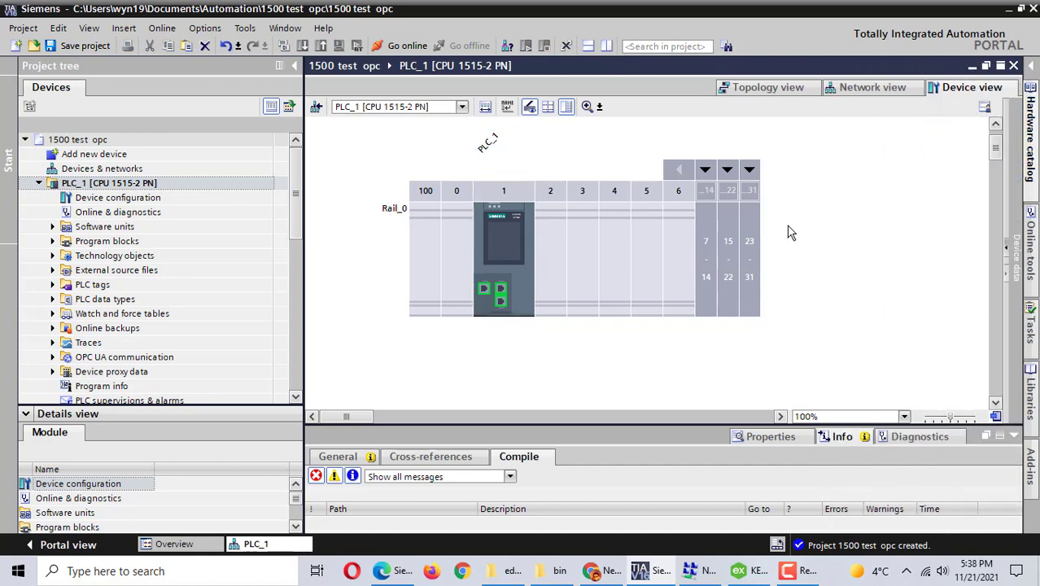
# Permit access with PUT/GET communication from remote partner in the CPU's Protection & Security connection mechanisms.
pyautogui.click(510, 274)
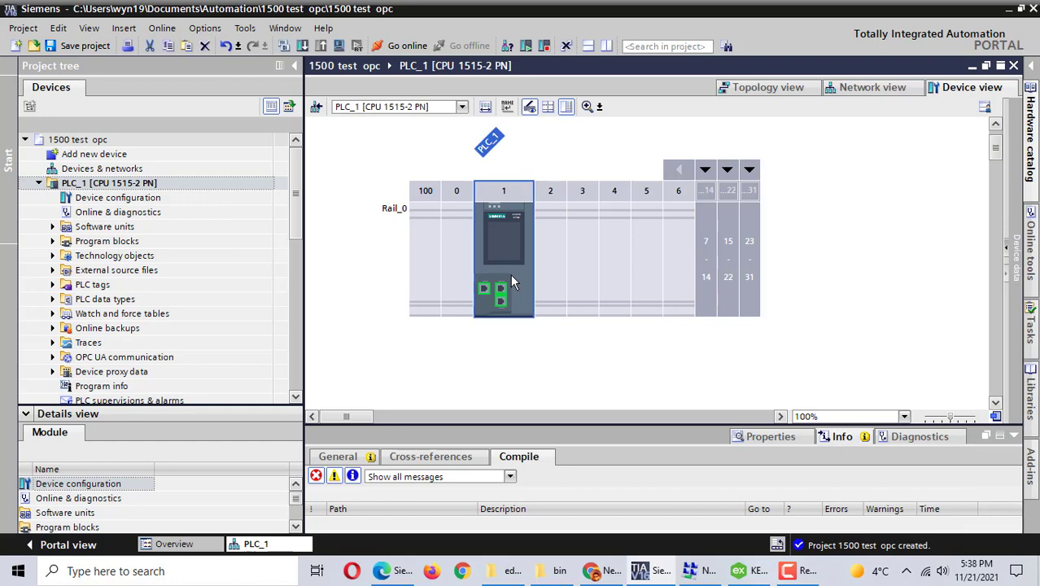
pyautogui.moveTo(753, 426); pyautogui.dragTo(737, 349)
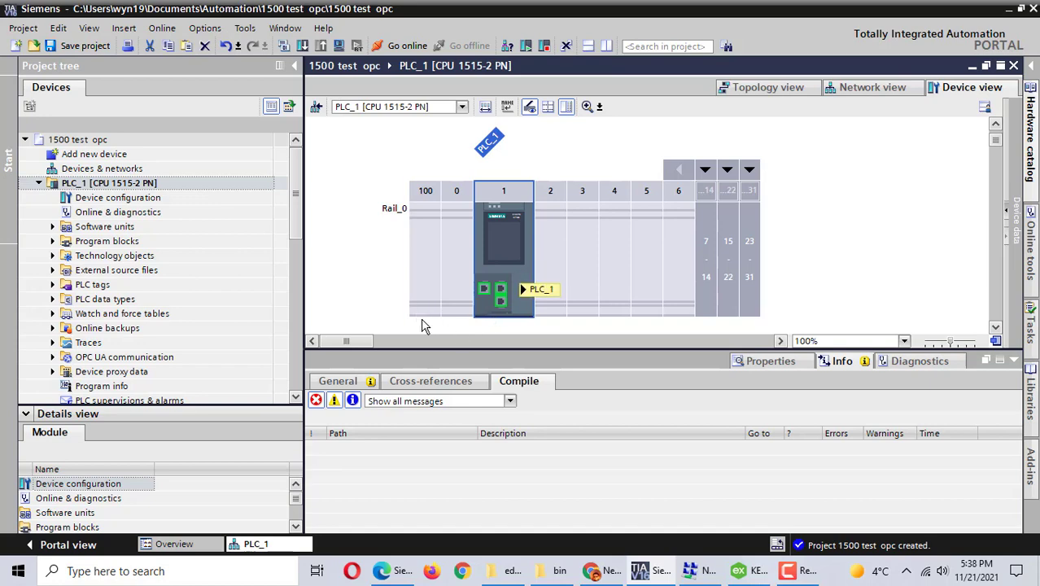
pyautogui.doubleClick(520, 272)
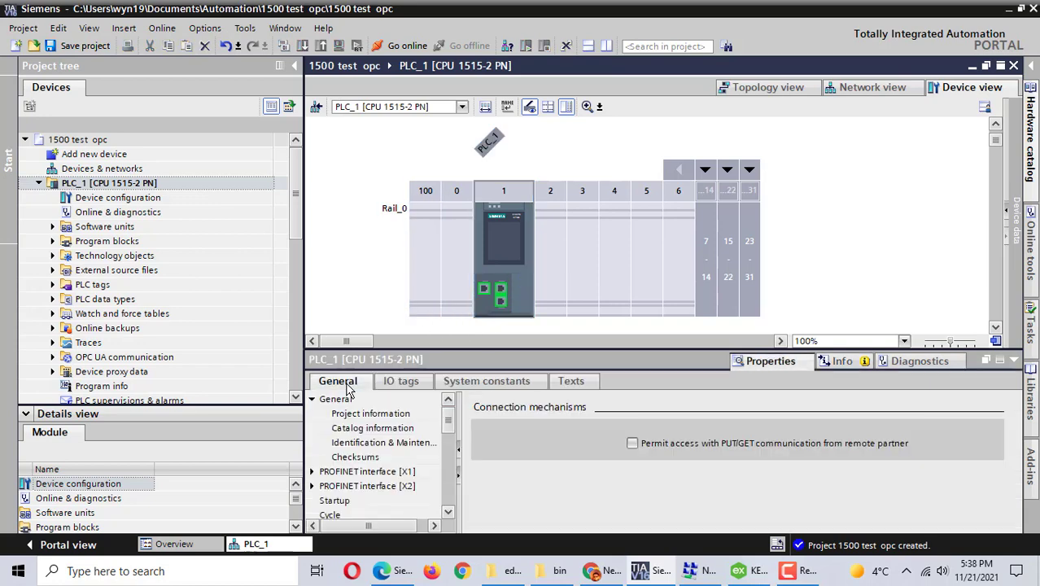
pyautogui.click(523, 293)
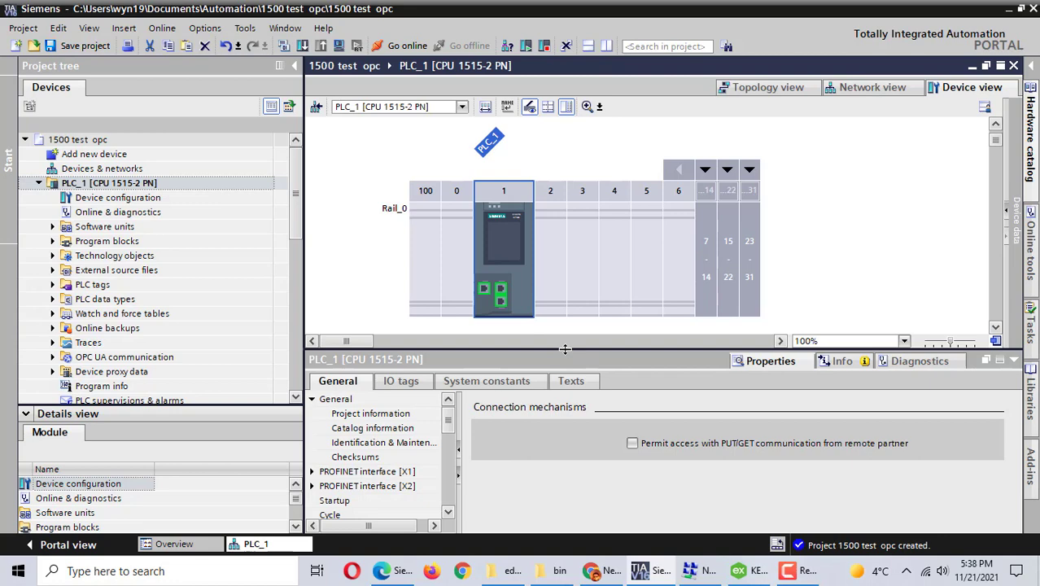
pyautogui.moveTo(565, 349); pyautogui.dragTo(560, 330)
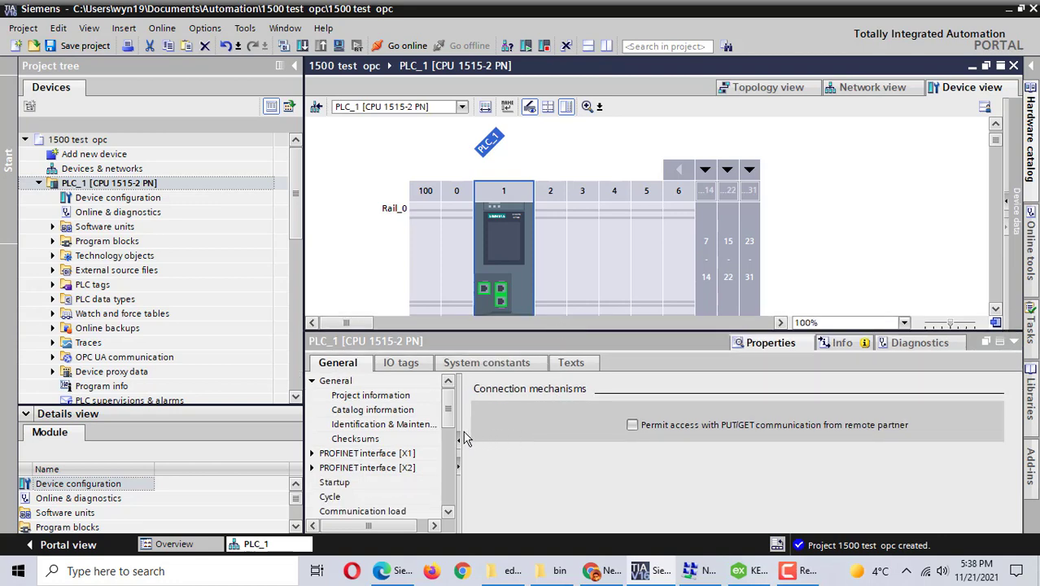
pyautogui.moveTo(446, 415); pyautogui.dragTo(446, 470)
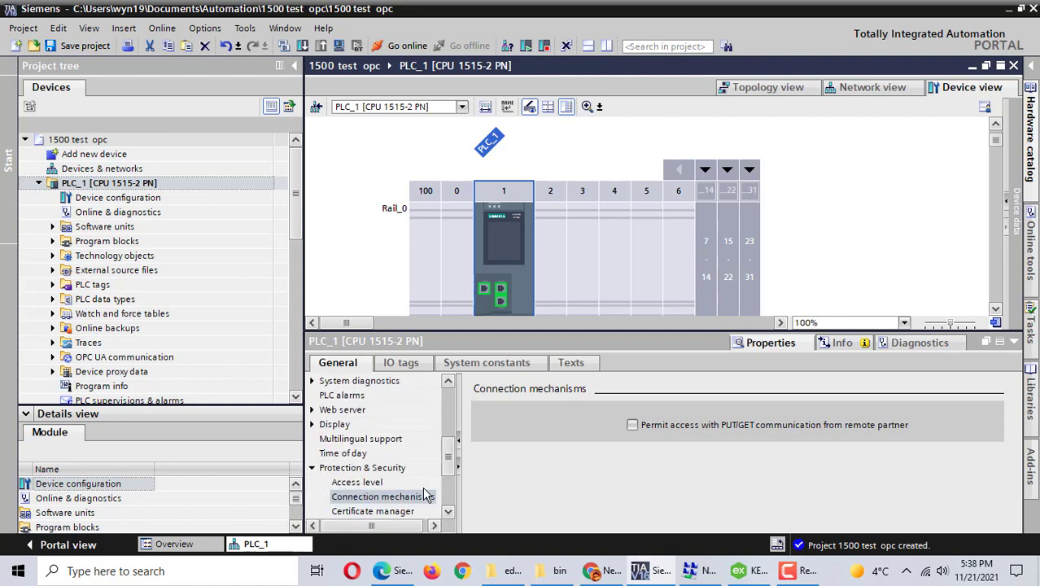
pyautogui.click(352, 501)
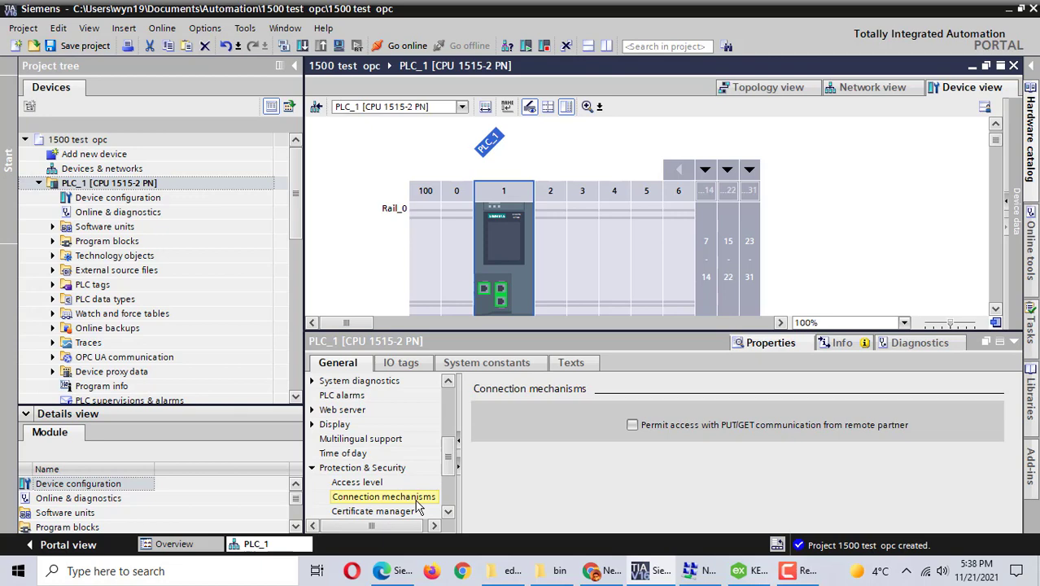
pyautogui.click(633, 426)
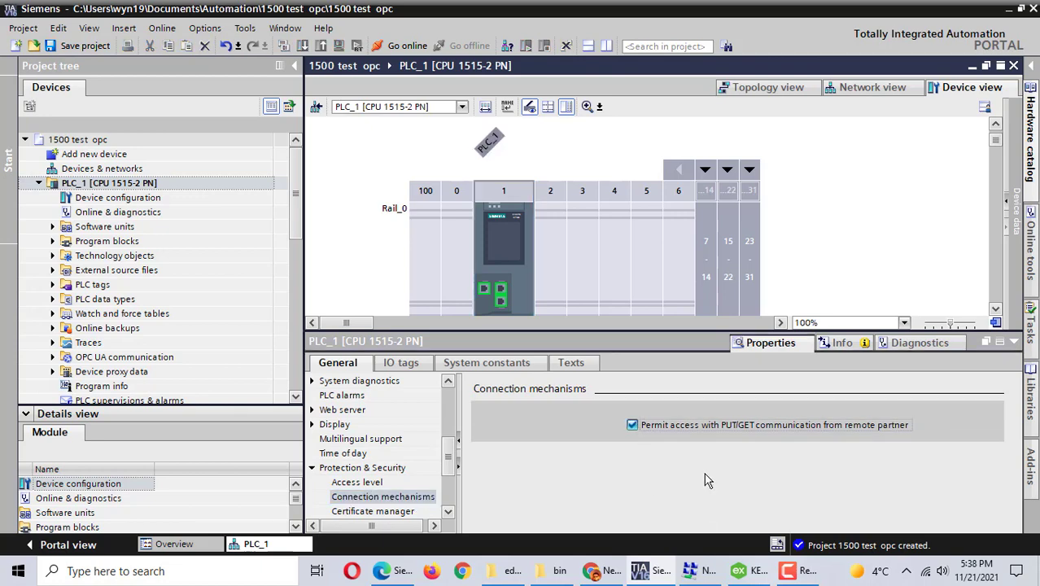
# Check the IP protocol settings of the CPU's PROFINET interface X1 and connect the interface to a new subnet.
pyautogui.click(500, 291)
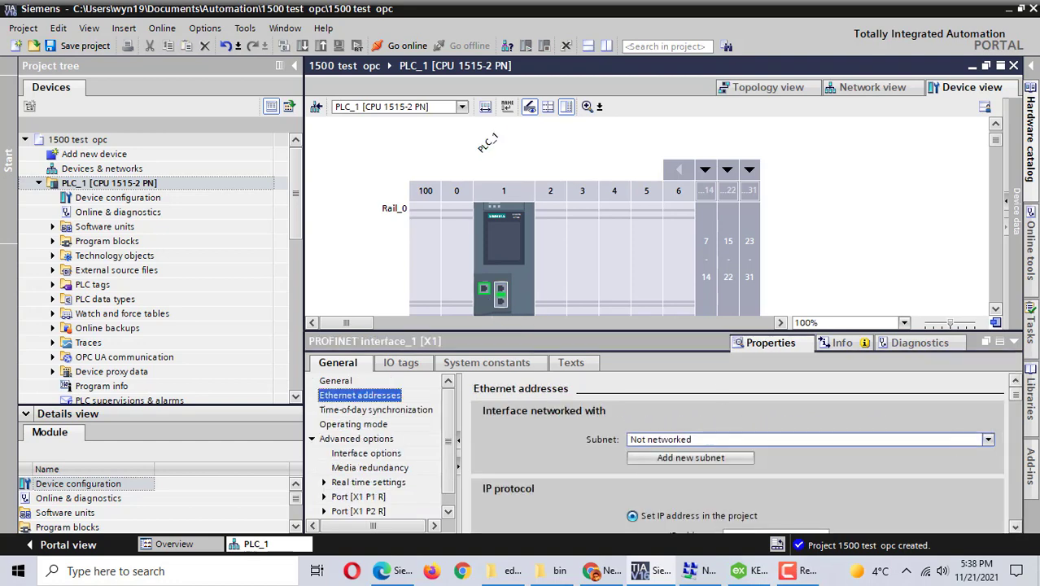
pyautogui.scroll(-3, 1022, 486)
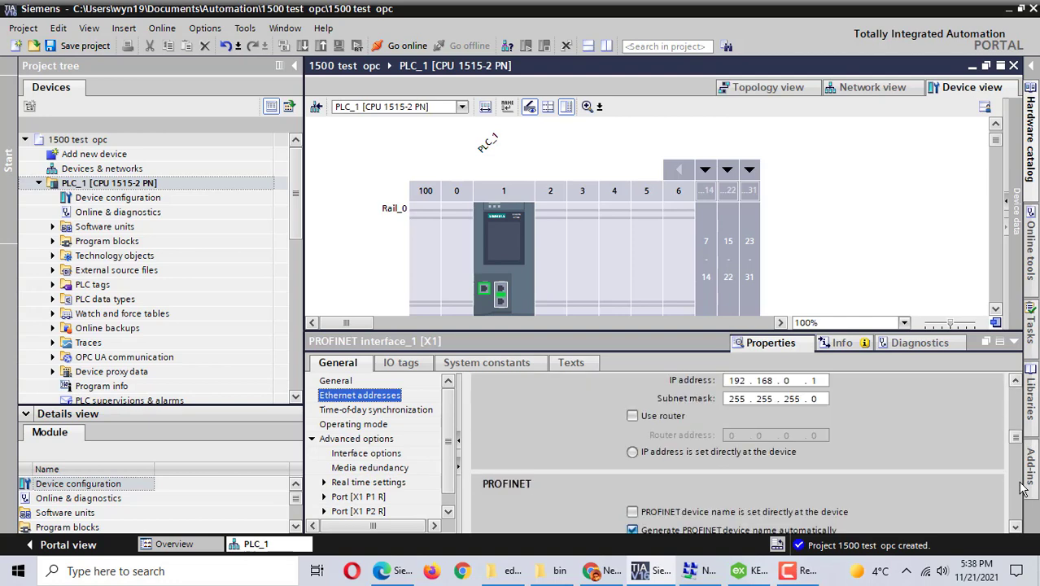
pyautogui.click(1015, 380)
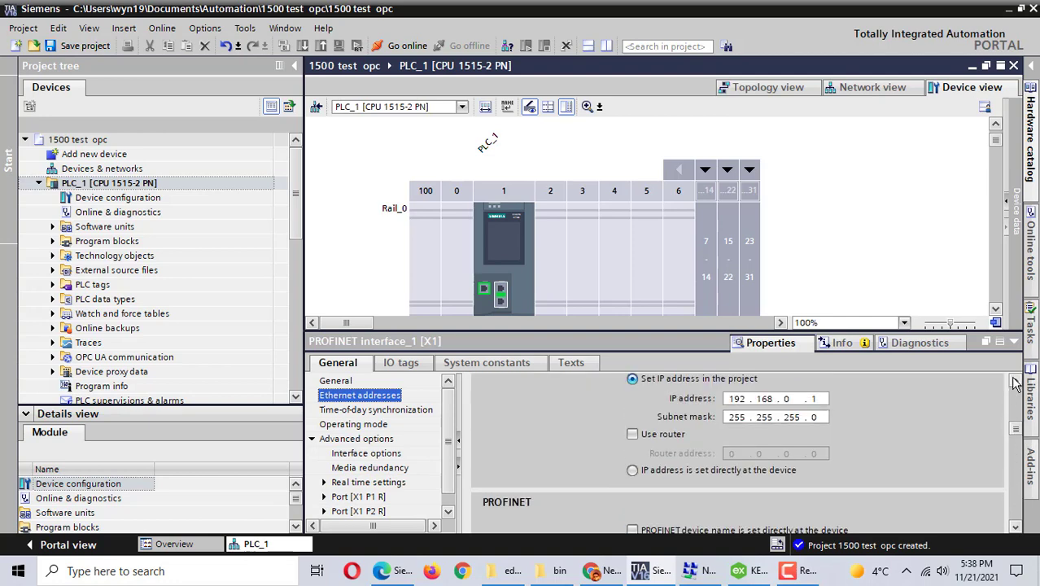
pyautogui.click(1015, 381)
pyautogui.click(1014, 381)
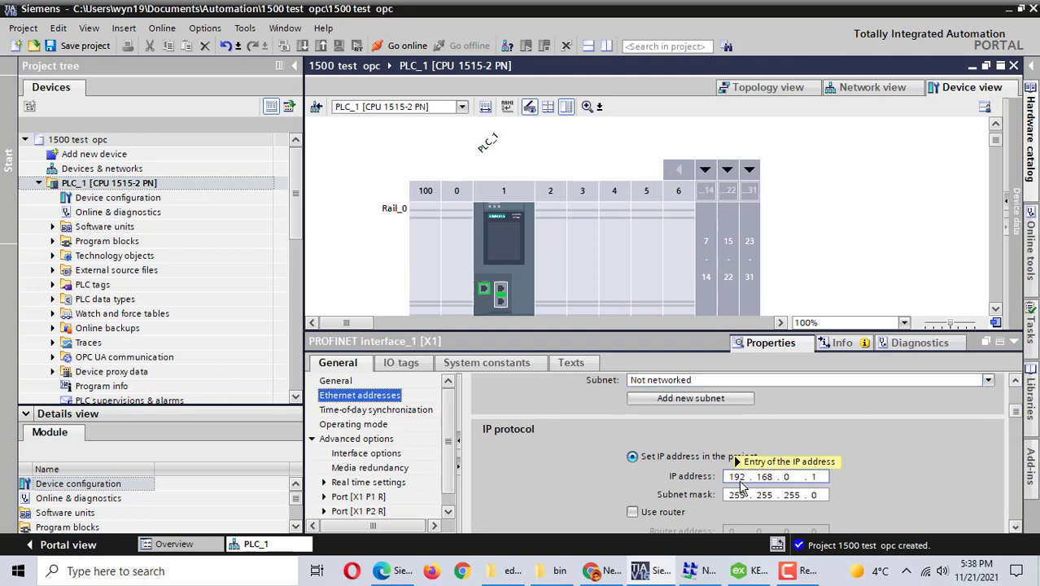
pyautogui.moveTo(773, 484)
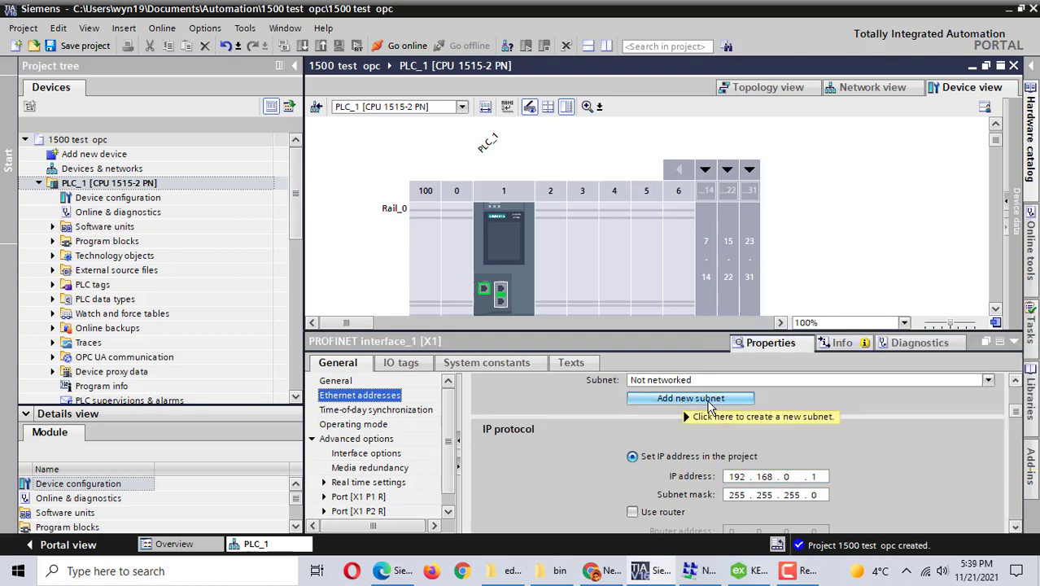
pyautogui.click(709, 402)
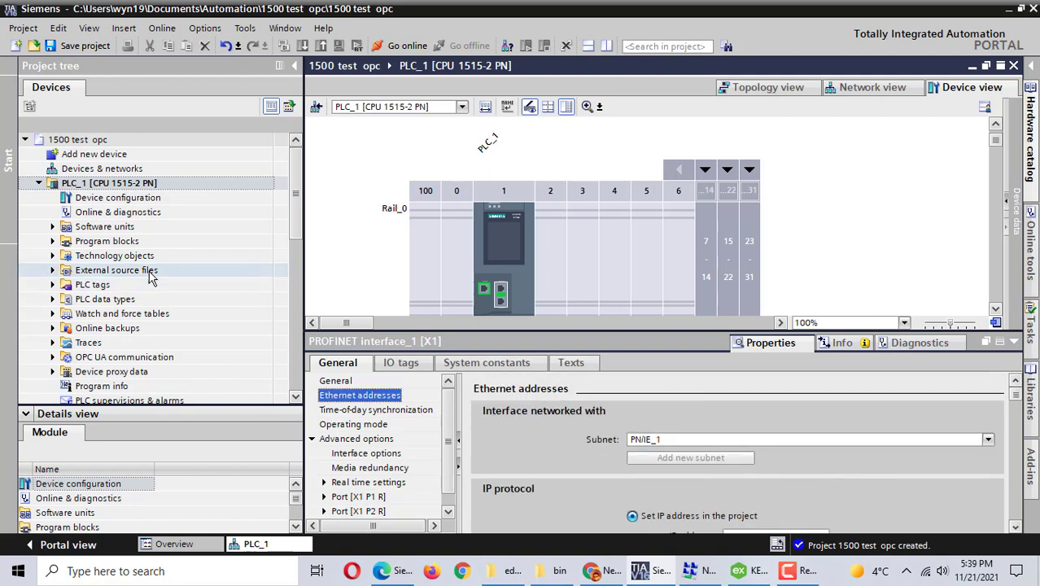
# Open the Main [OB1] program block and insert a normally open contact, a normally closed contact and a coil in Network 1.
pyautogui.click(53, 244)
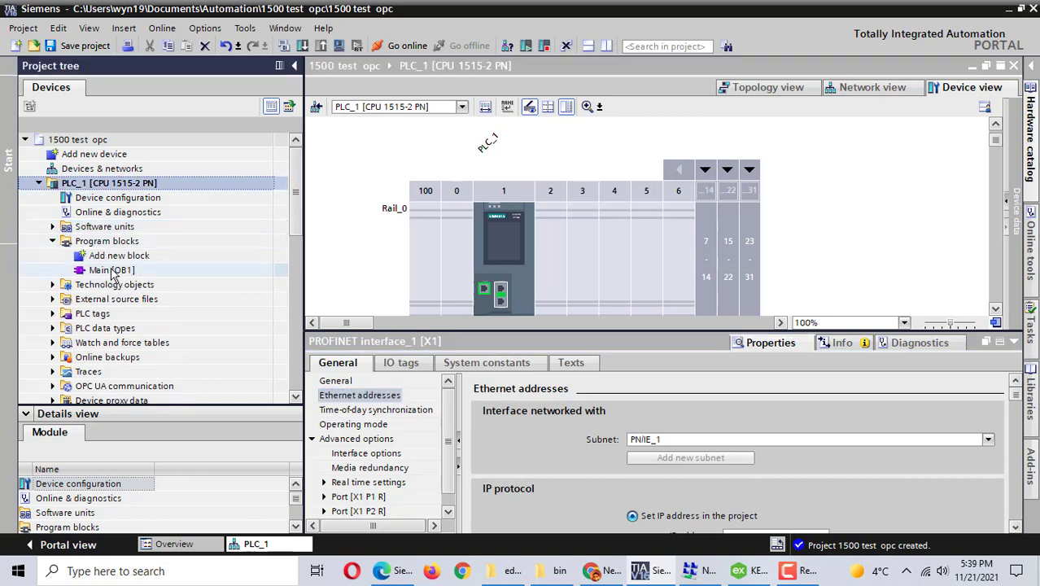
pyautogui.click(112, 272)
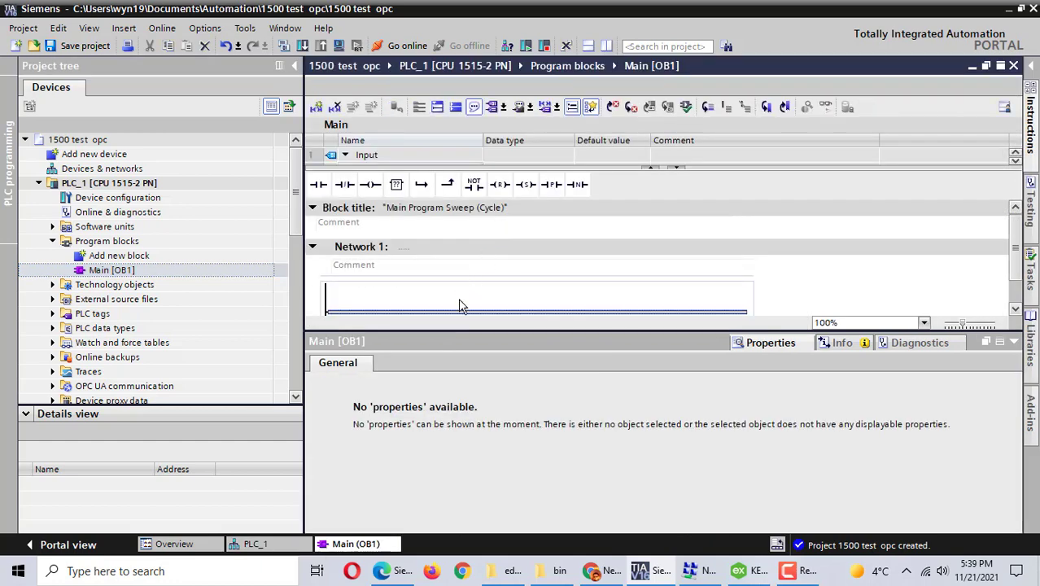
pyautogui.click(1013, 341)
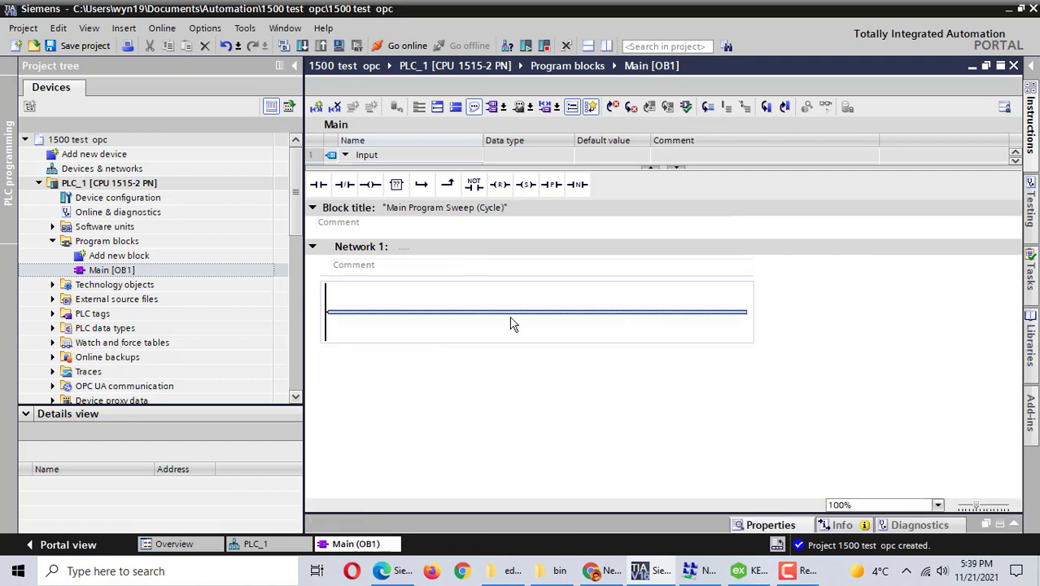
pyautogui.click(318, 185)
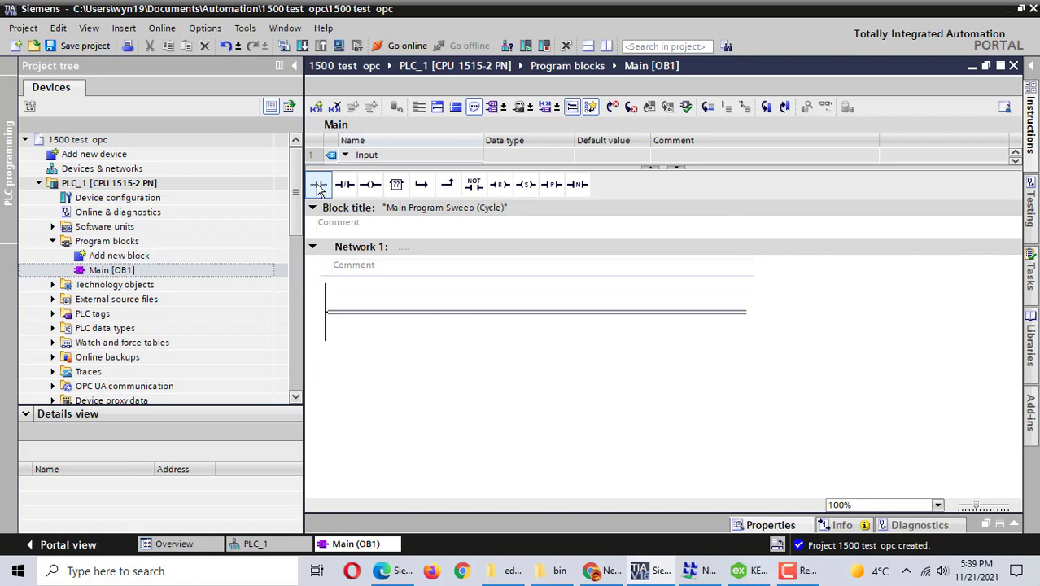
pyautogui.click(318, 185)
pyautogui.click(345, 185)
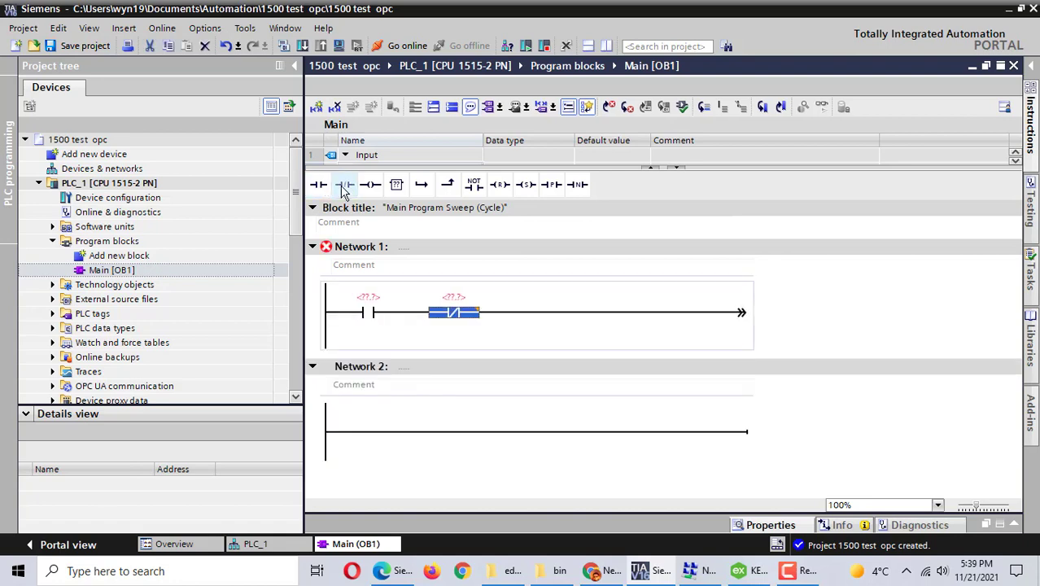
pyautogui.click(370, 185)
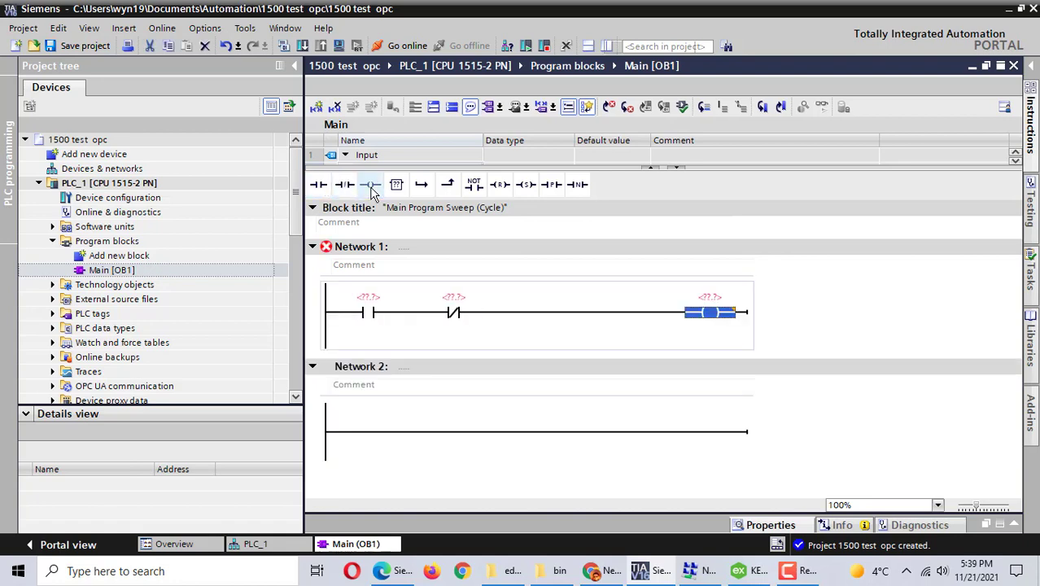
# Assign the address M0.0 to the normally open contact in Network 1.
pyautogui.click(369, 302)
pyautogui.click(369, 303)
pyautogui.write('m0.0')
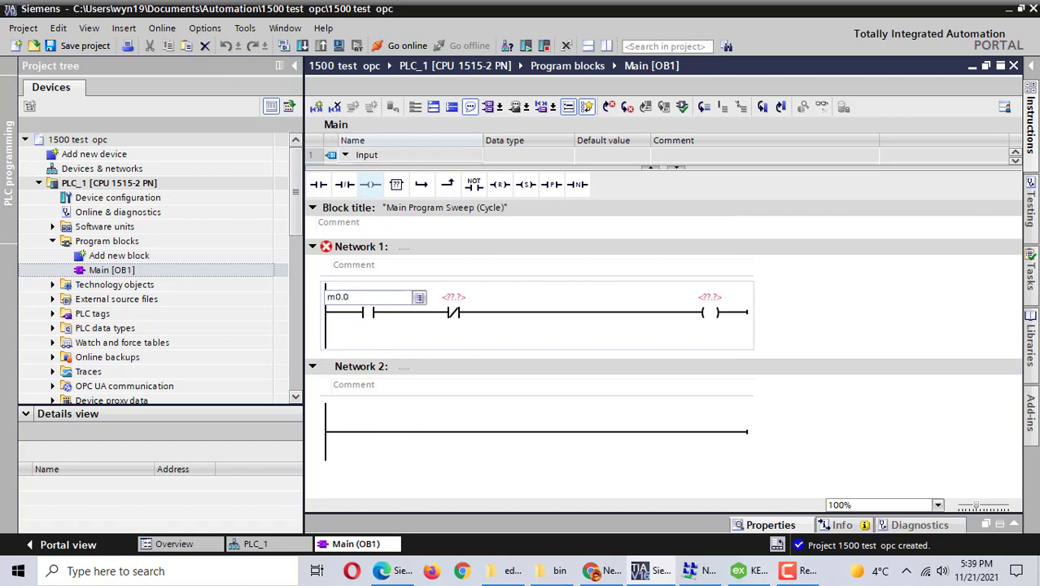
pyautogui.press('Return')
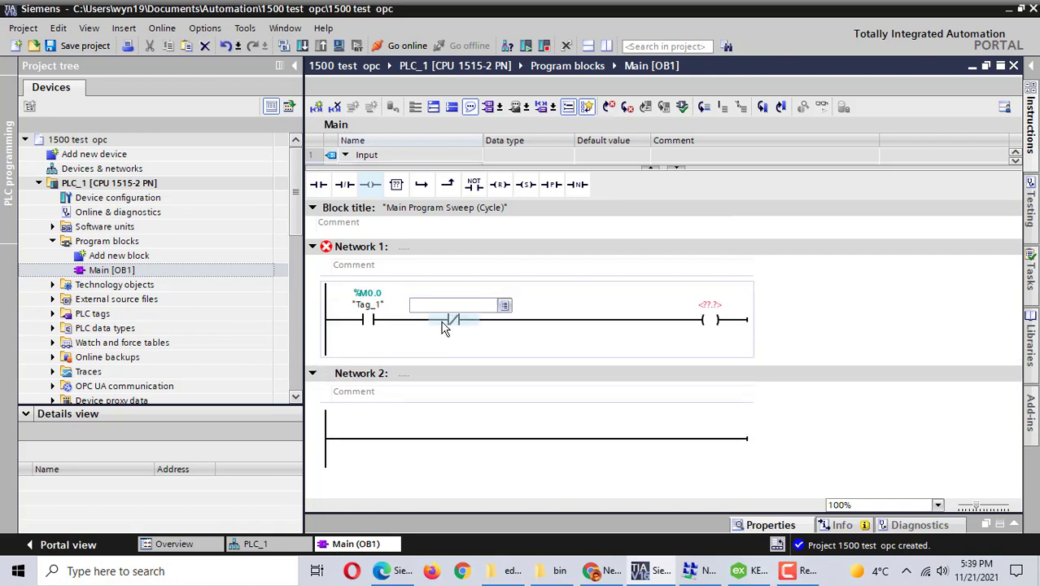
# Assign the address M0.1 to the normally closed contact and M0.2 to the coil in Network 1.
pyautogui.write('m0.1')
pyautogui.press('Return')
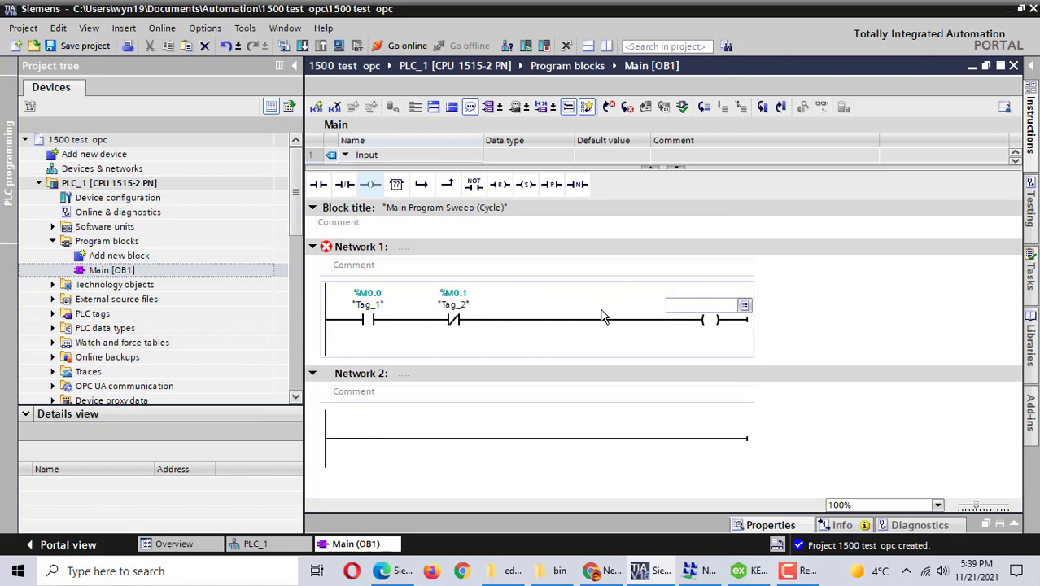
pyautogui.write('m0.2')
pyautogui.press('Return')
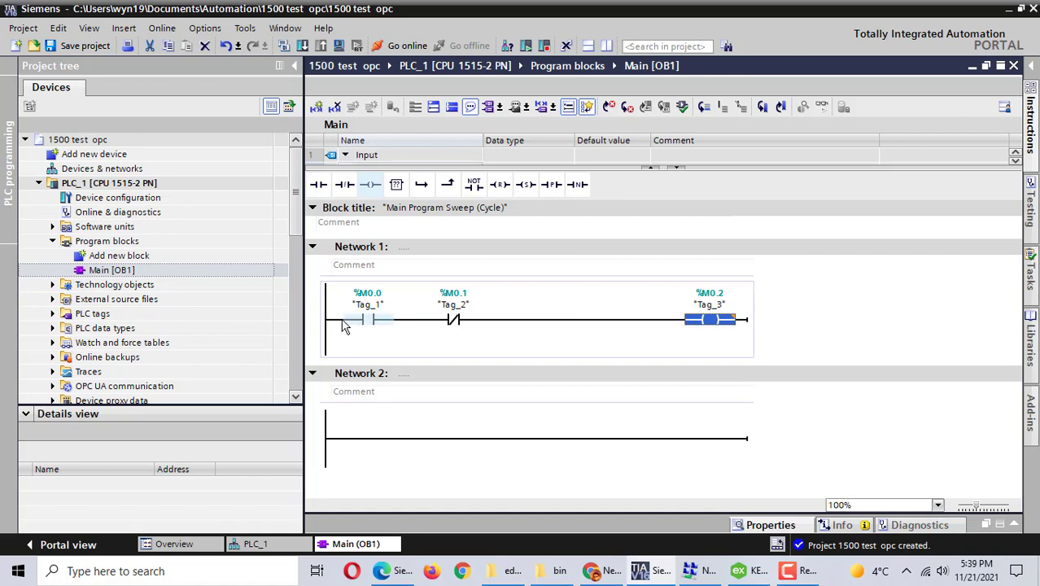
# Add a parallel branch around the M0.0 contact in Network 1 with a normally open contact addressed M0.2.
pyautogui.click(335, 319)
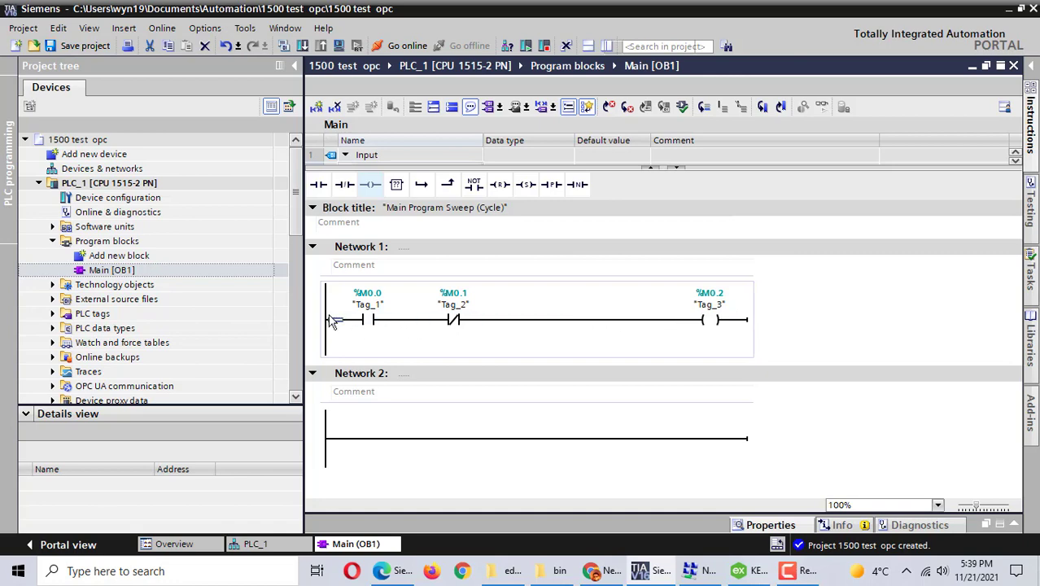
pyautogui.click(420, 186)
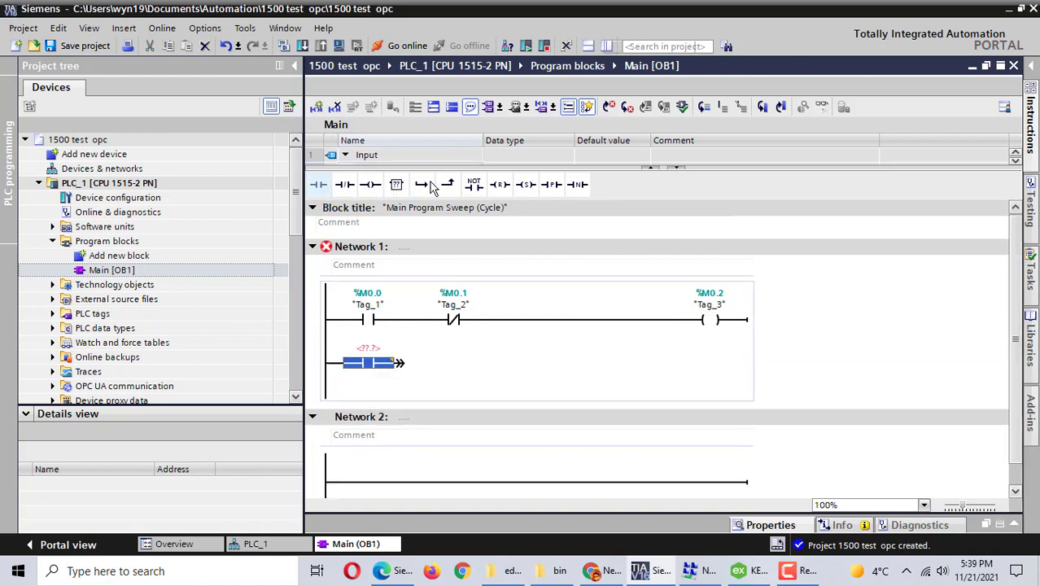
pyautogui.click(446, 184)
pyautogui.click(374, 349)
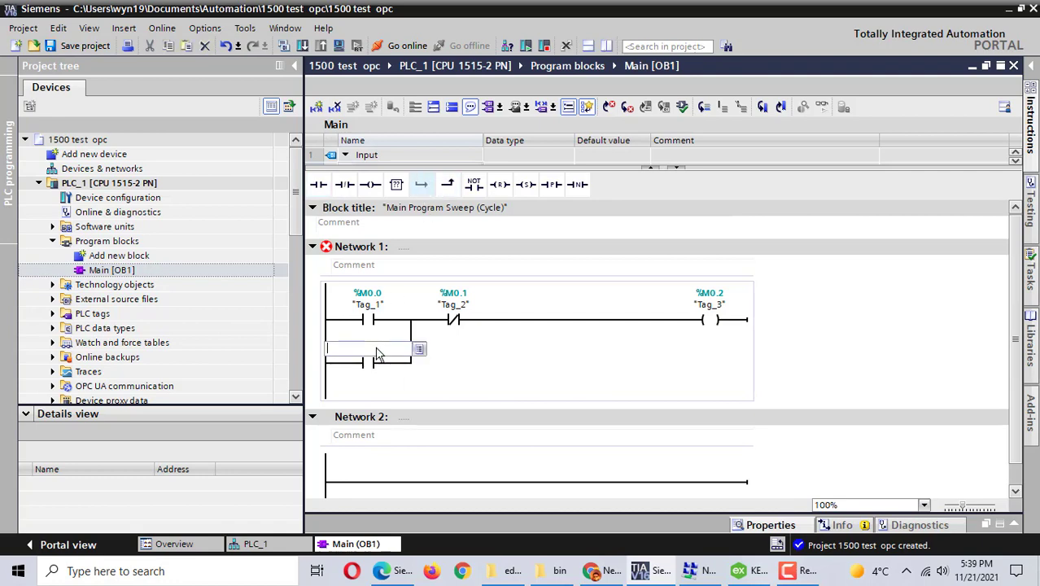
pyautogui.write('m0.2')
pyautogui.press('Return')
pyautogui.press('Return')
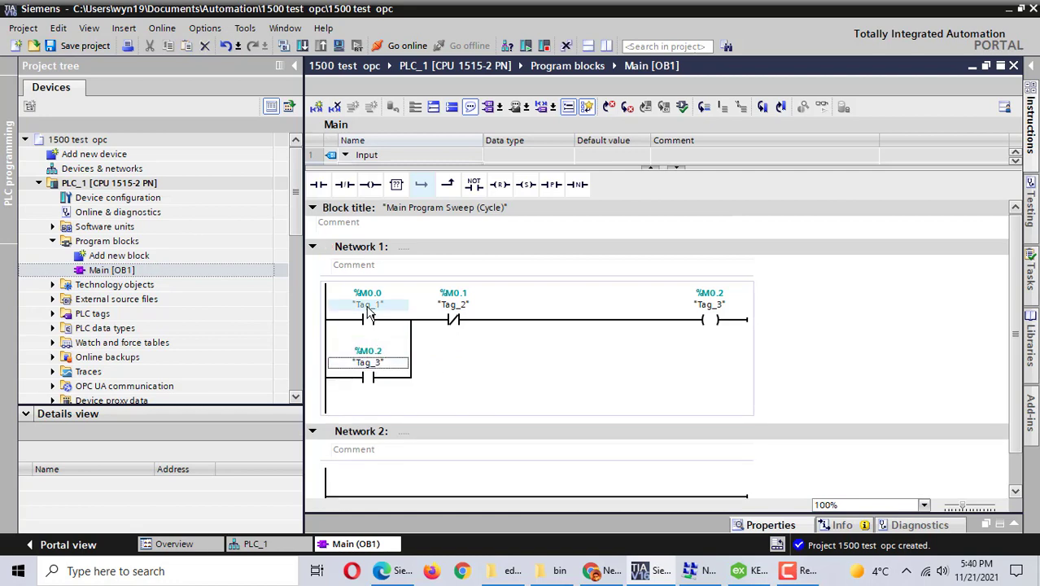
# Rename the tag of the M0.0 contact in Network 1 to start.
pyautogui.click(368, 308)
pyautogui.rightClick(368, 307)
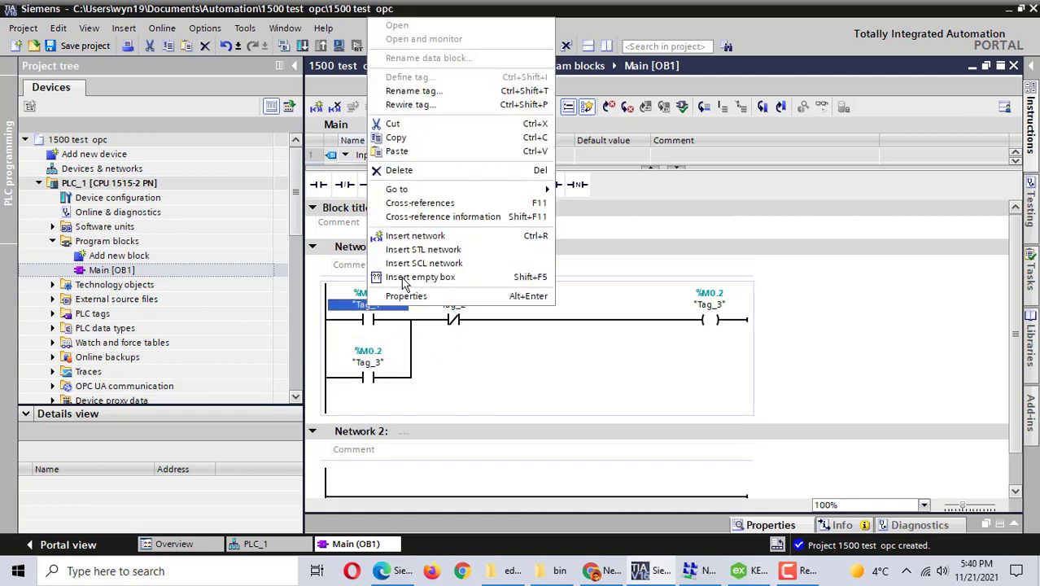
pyautogui.click(415, 91)
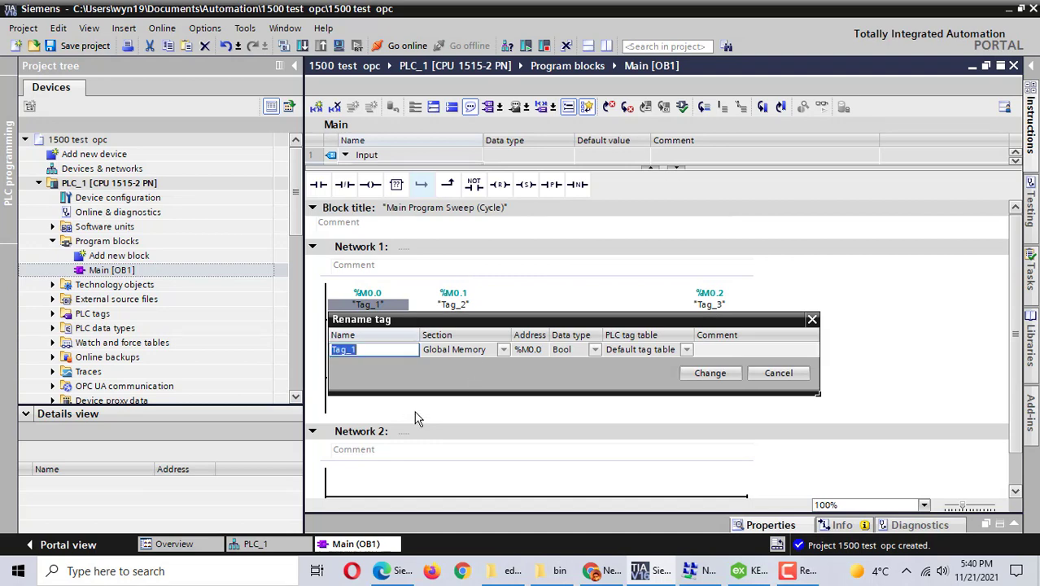
pyautogui.write('starart')
pyautogui.press('Return')
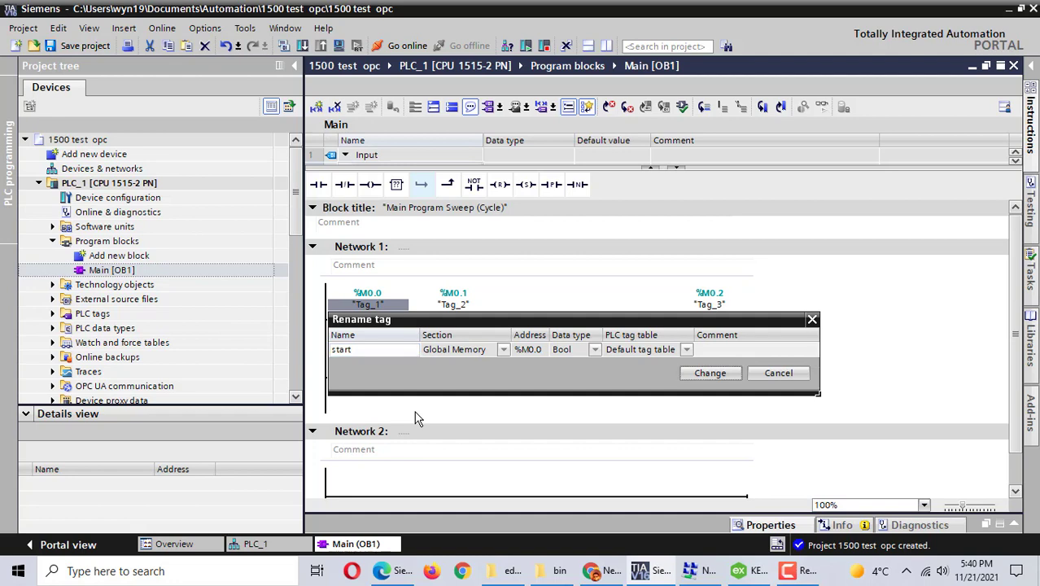
pyautogui.click(712, 376)
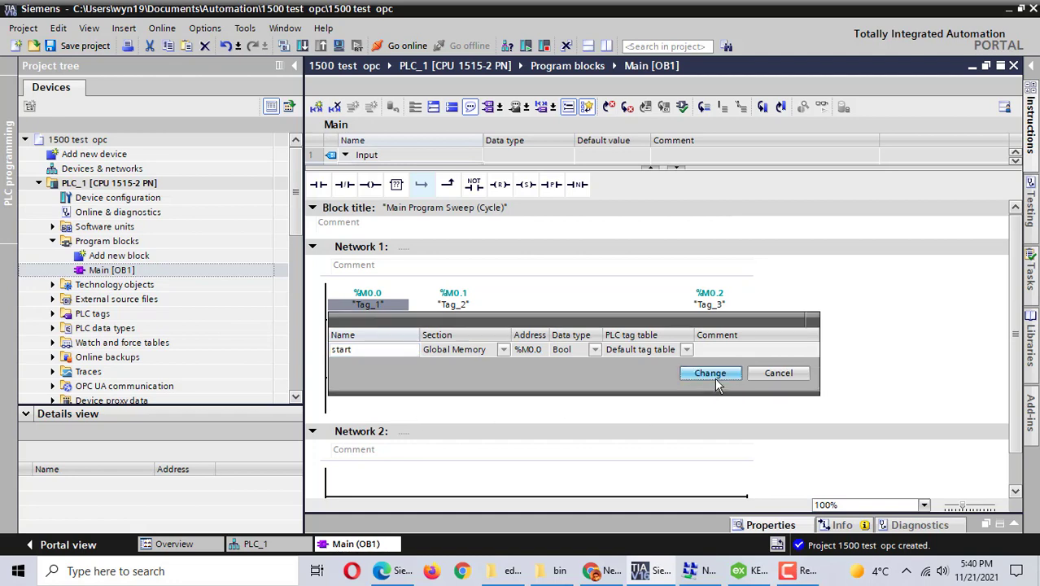
pyautogui.rightClick(457, 306)
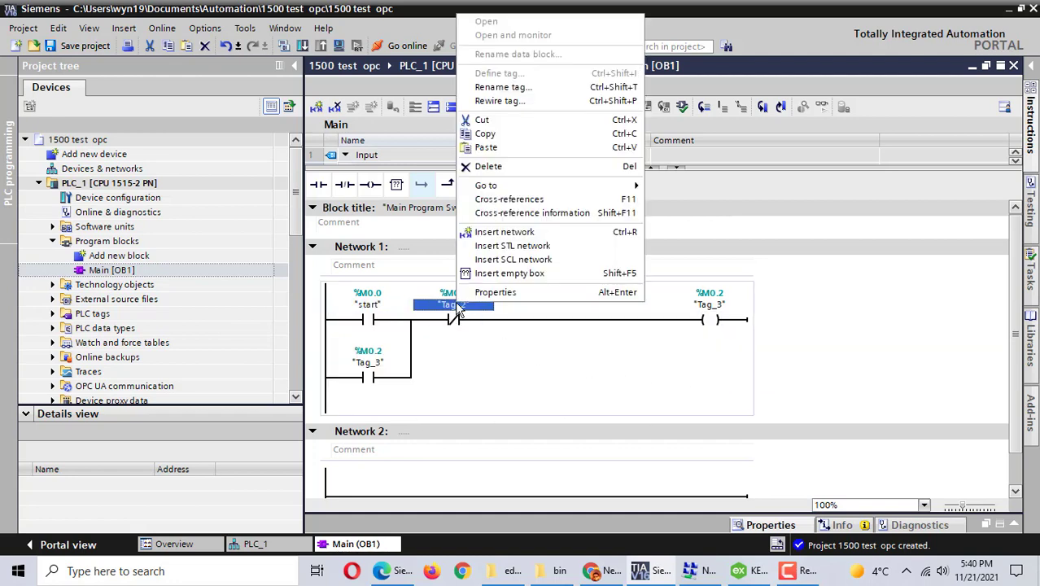
pyautogui.click(500, 100)
pyautogui.click(461, 350)
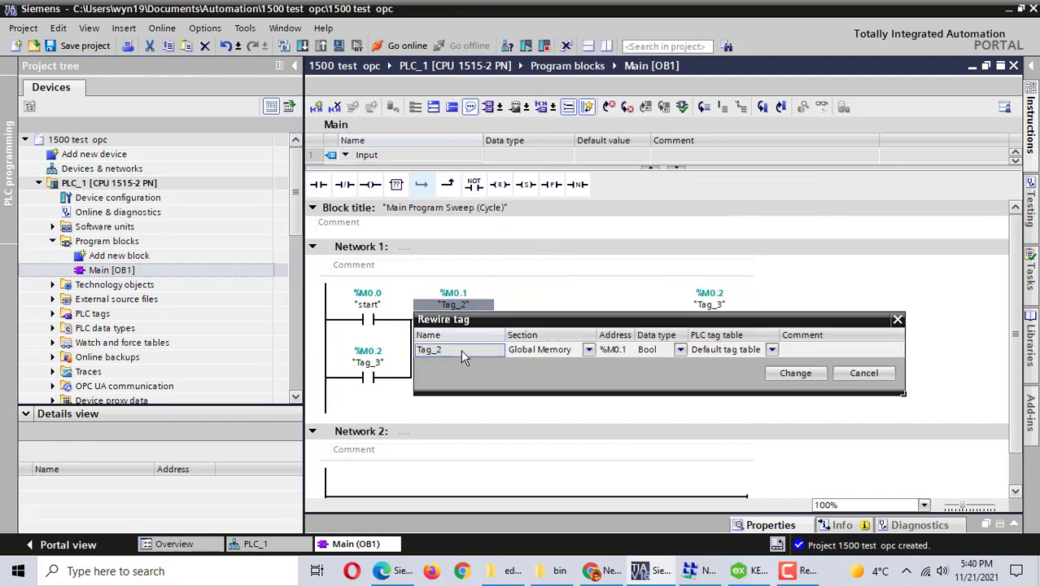
pyautogui.doubleClick(442, 348)
pyautogui.click(869, 375)
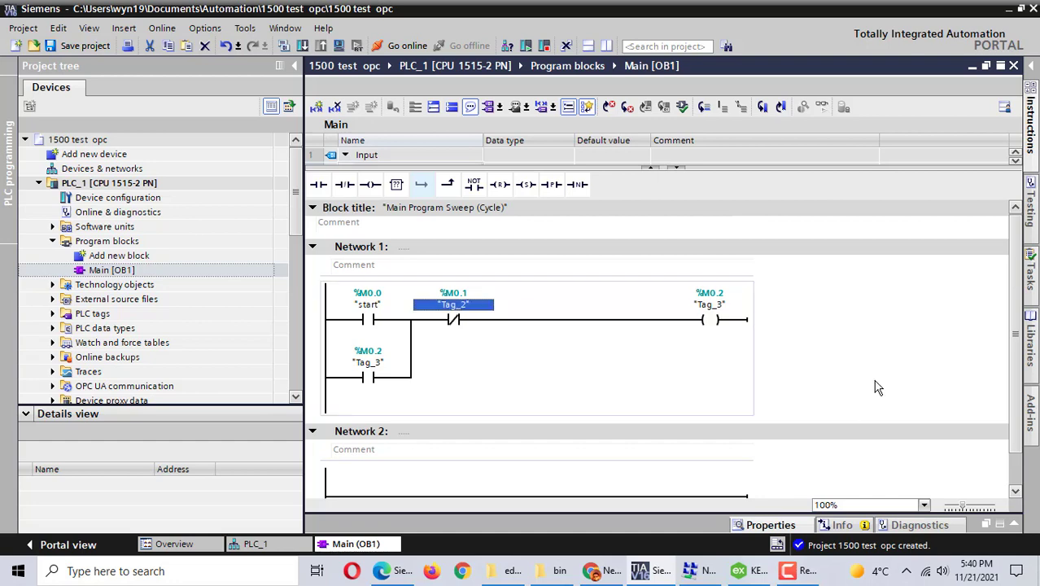
# Rename the tag of the normally closed M0.1 contact in Network 1 to stop.
pyautogui.rightClick(461, 303)
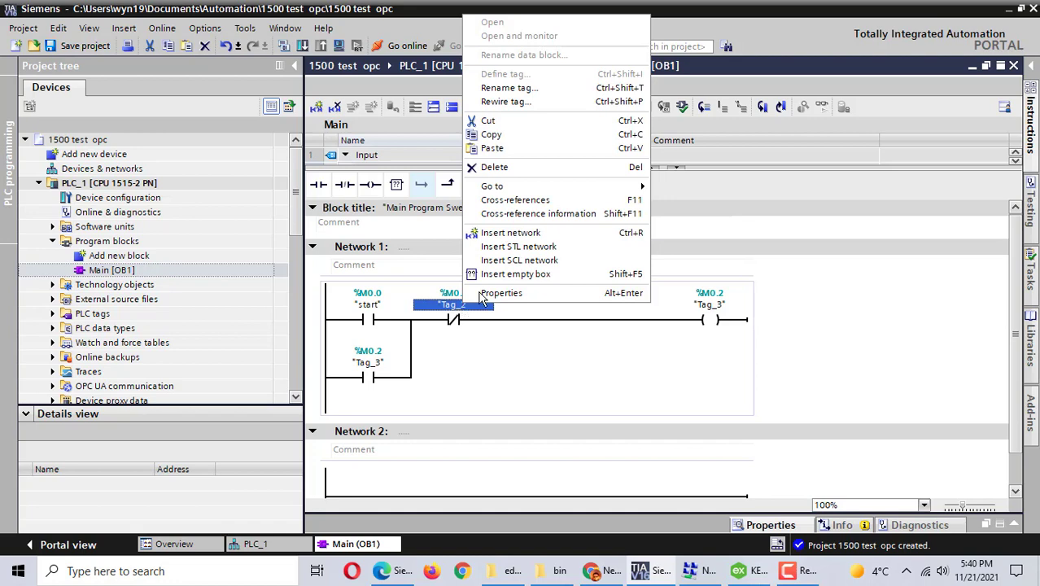
pyautogui.click(505, 97)
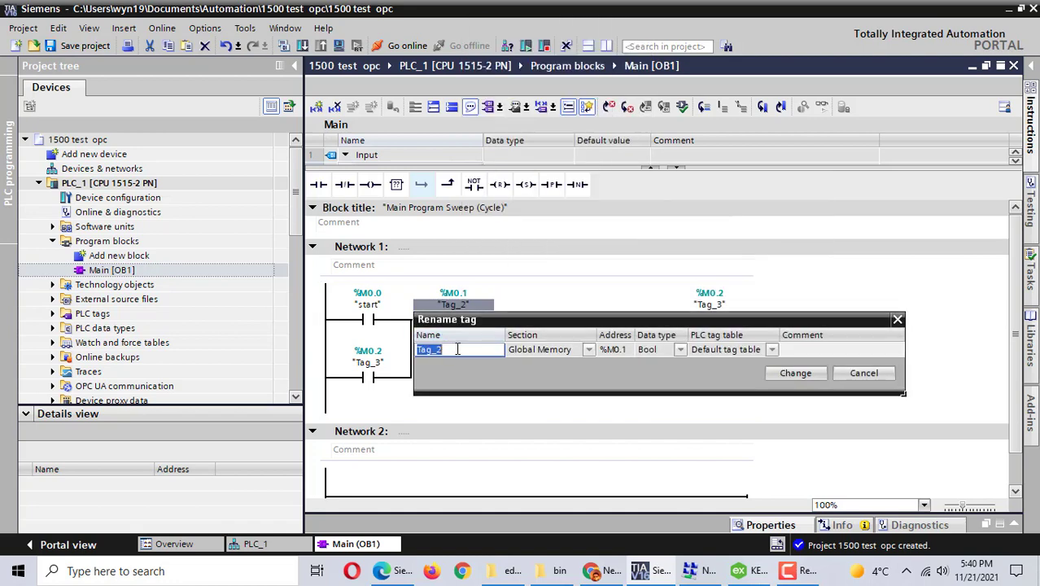
pyautogui.write('stop')
pyautogui.click(788, 372)
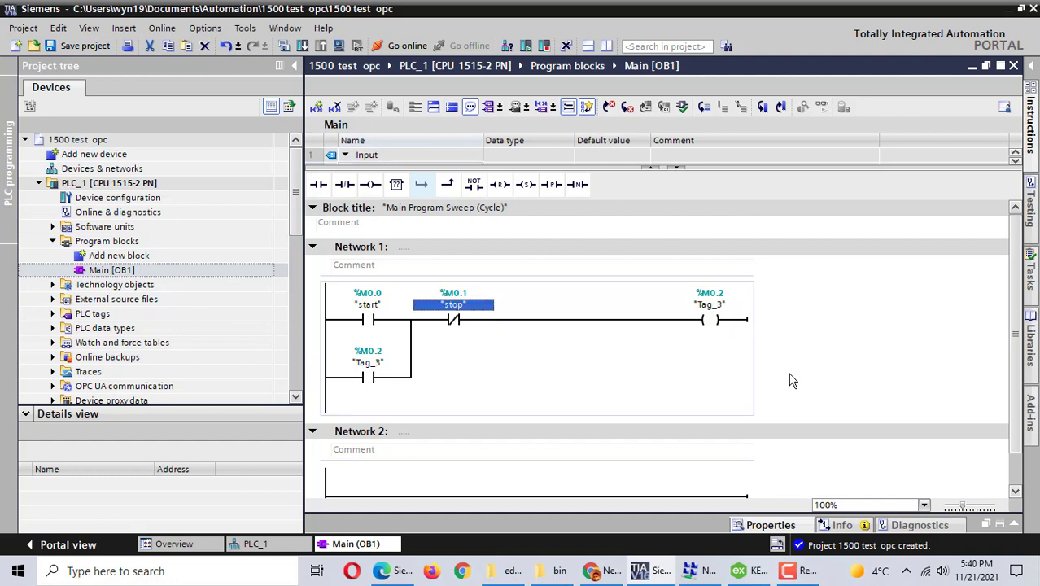
pyautogui.rightClick(710, 311)
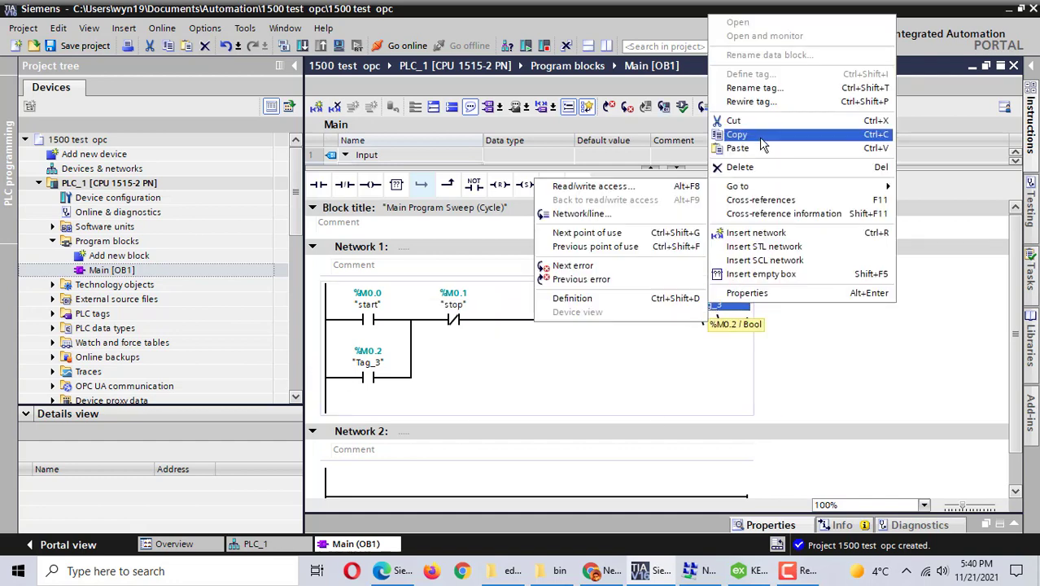
pyautogui.click(750, 101)
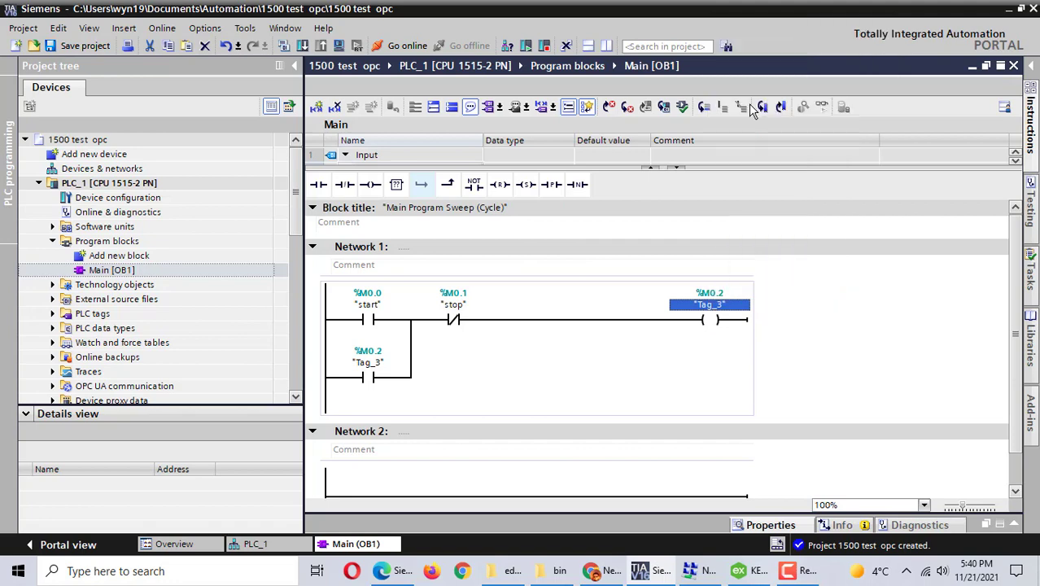
pyautogui.click(711, 373)
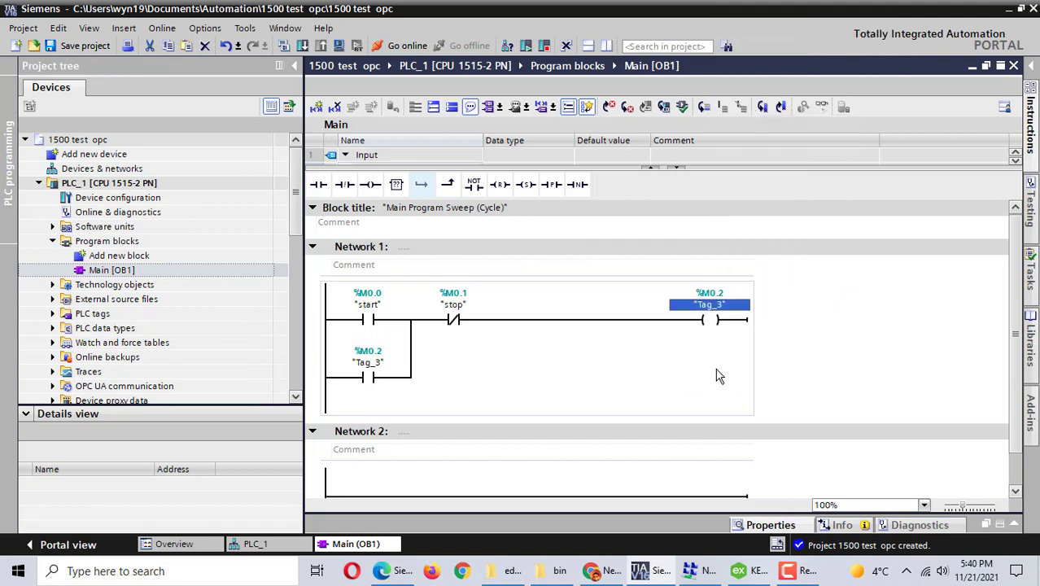
# Rename the tag of the M0.2 output in Network 1 to coil.
pyautogui.rightClick(710, 308)
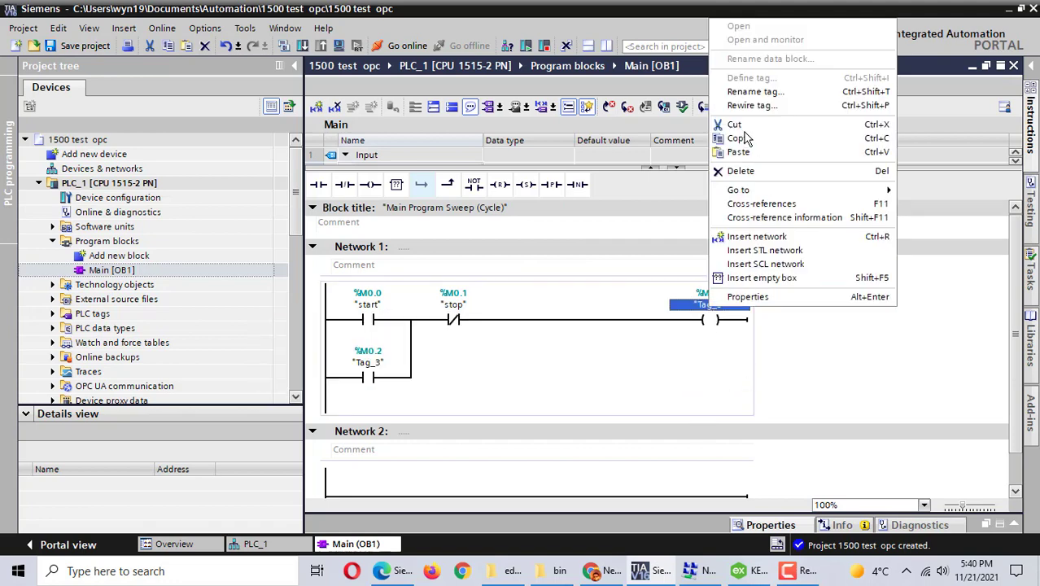
pyautogui.click(755, 91)
pyautogui.write('ccoil')
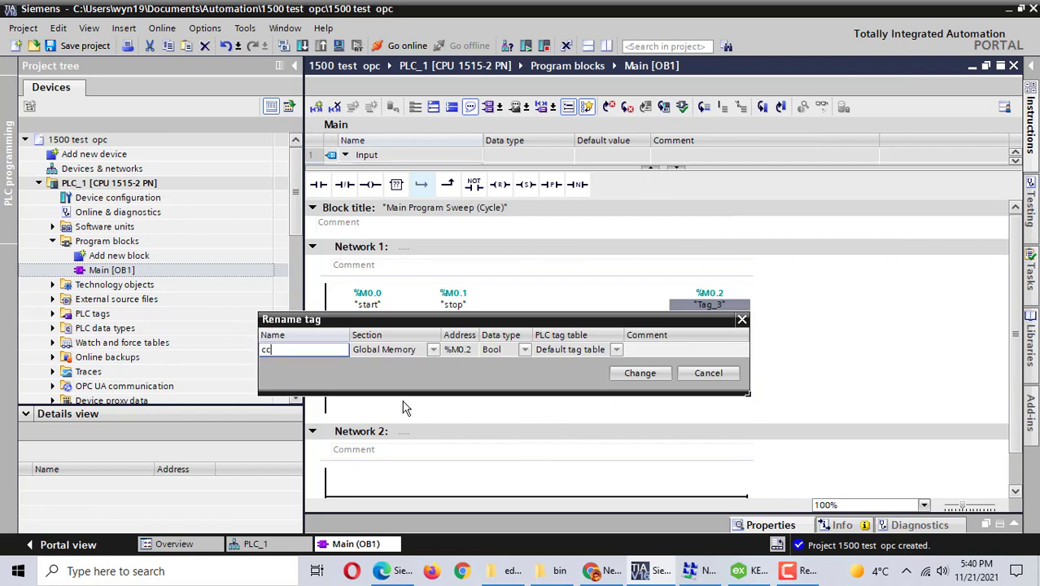
pyautogui.press('BackSpace')
pyautogui.press('BackSpace')
pyautogui.press('BackSpace')
pyautogui.press('BackSpace')
pyautogui.press('BackSpace')
pyautogui.write('cc')
pyautogui.click(642, 375)
pyautogui.press('Return')
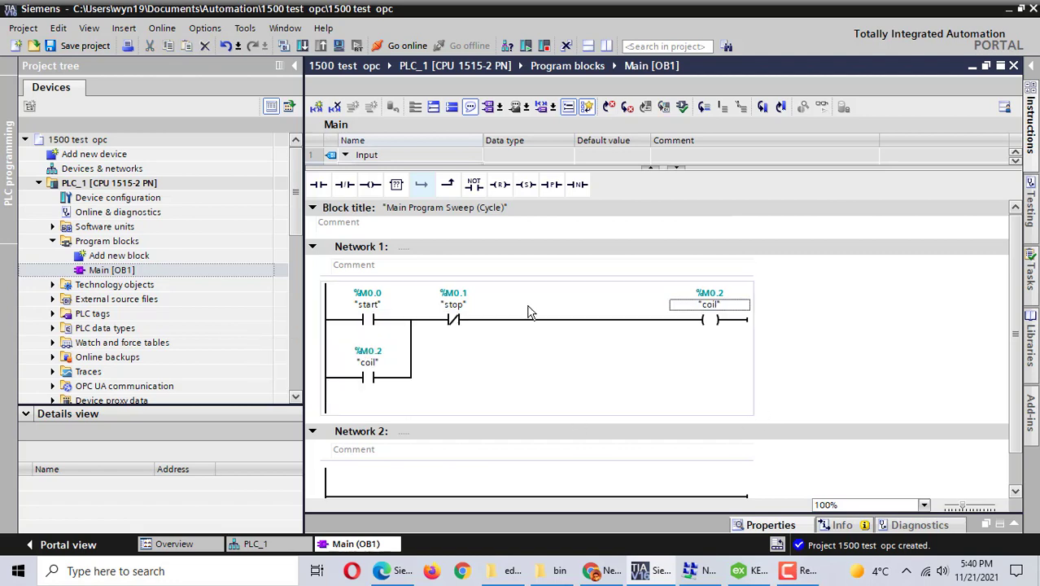
# Compile the PLC program and start the PLC simulation, enabling simulation support during block compilation.
pyautogui.click(283, 49)
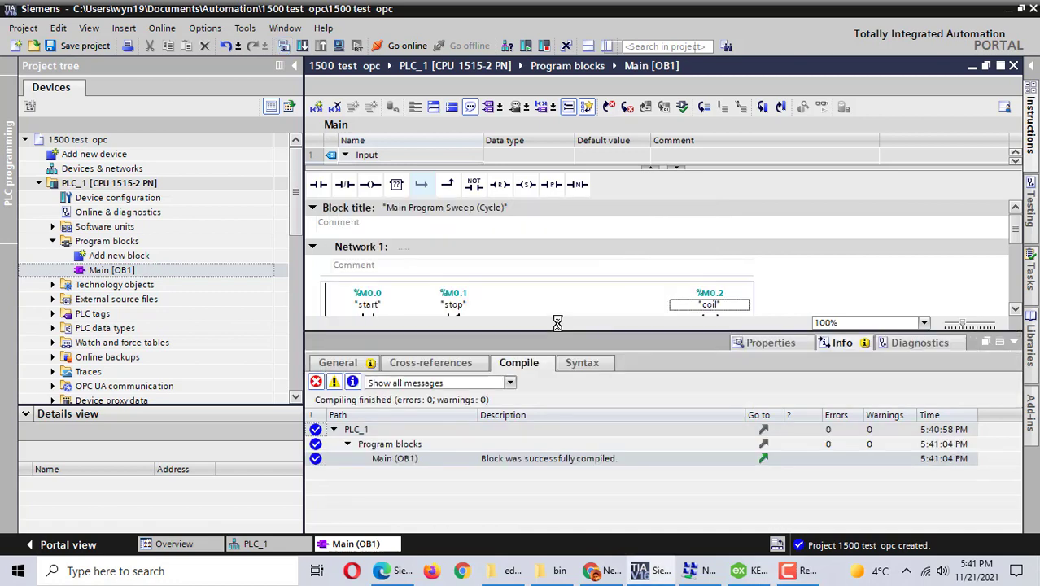
pyautogui.click(1014, 342)
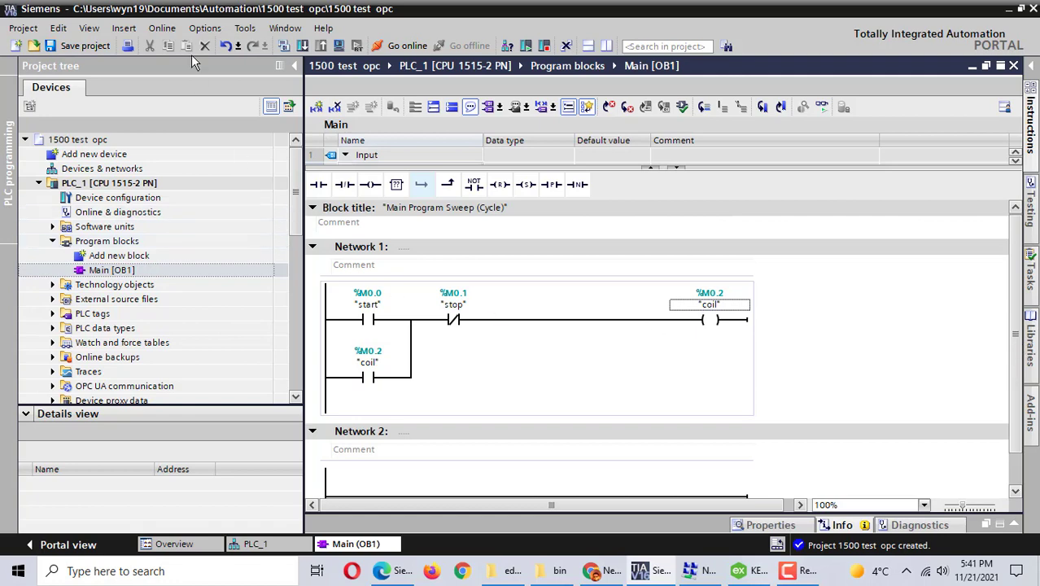
pyautogui.click(338, 46)
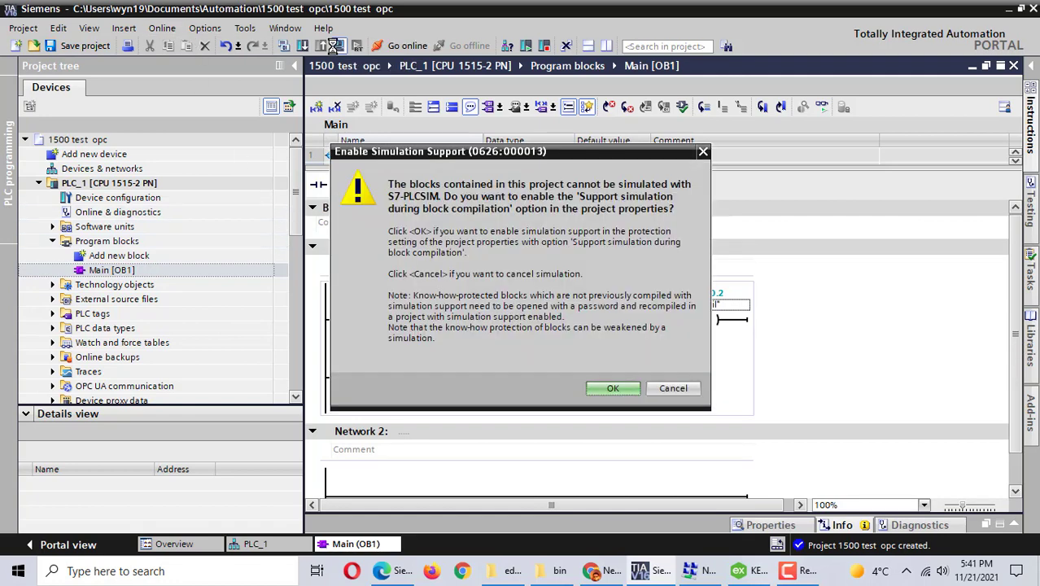
pyautogui.click(601, 389)
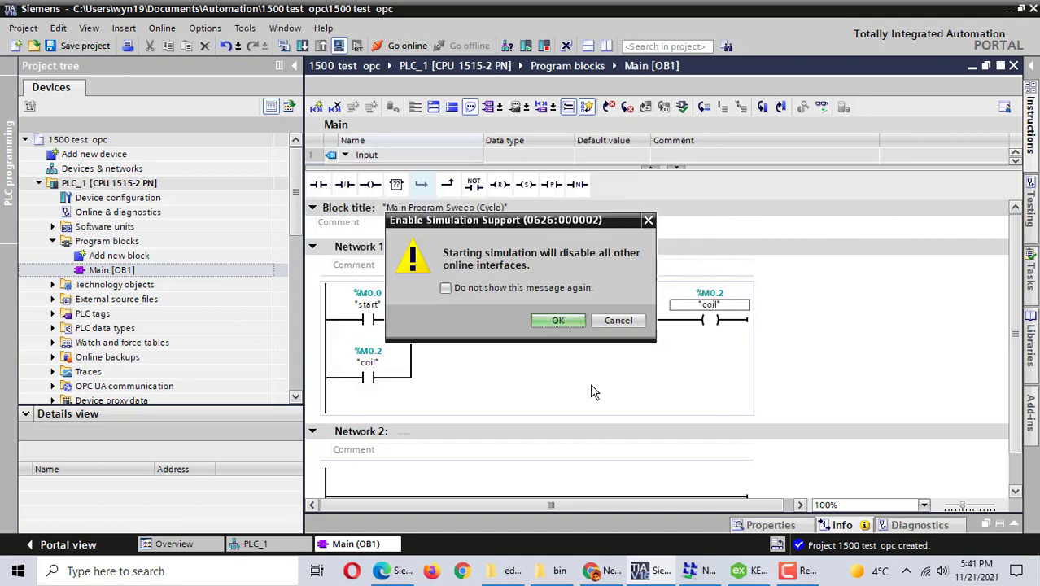
pyautogui.click(553, 321)
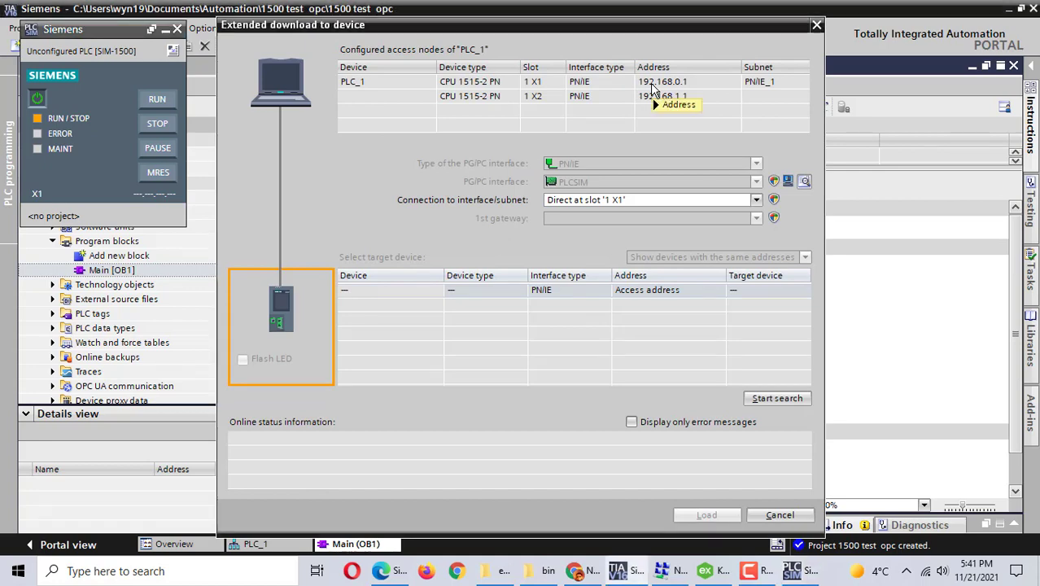
# Set the target device's access address to 192.168.0.1 for the extended download and search for compatible devices.
pyautogui.click(649, 293)
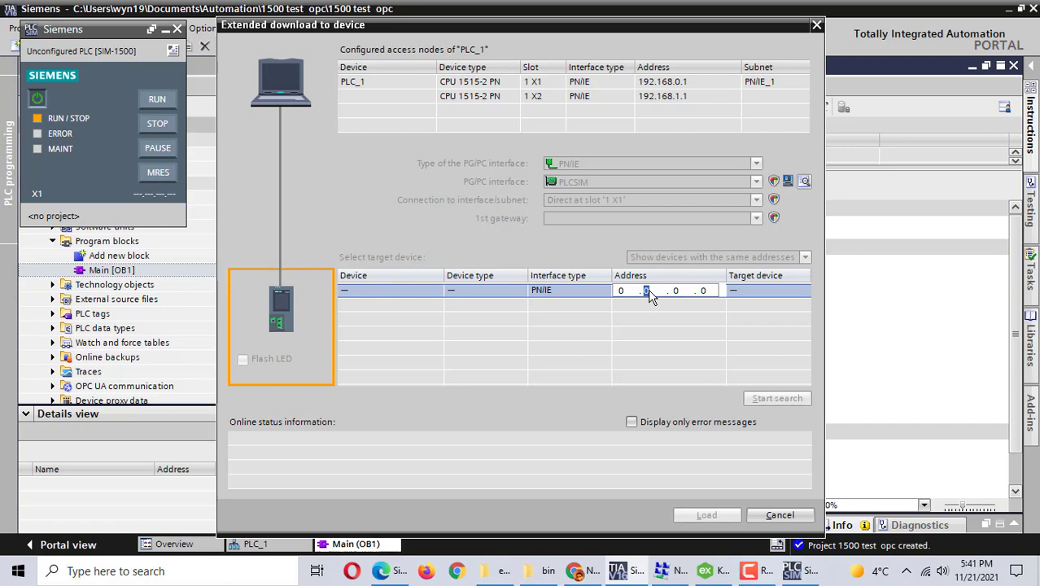
pyautogui.click(622, 291)
pyautogui.write('192 . 168.0.')
pyautogui.write('1')
pyautogui.click(648, 337)
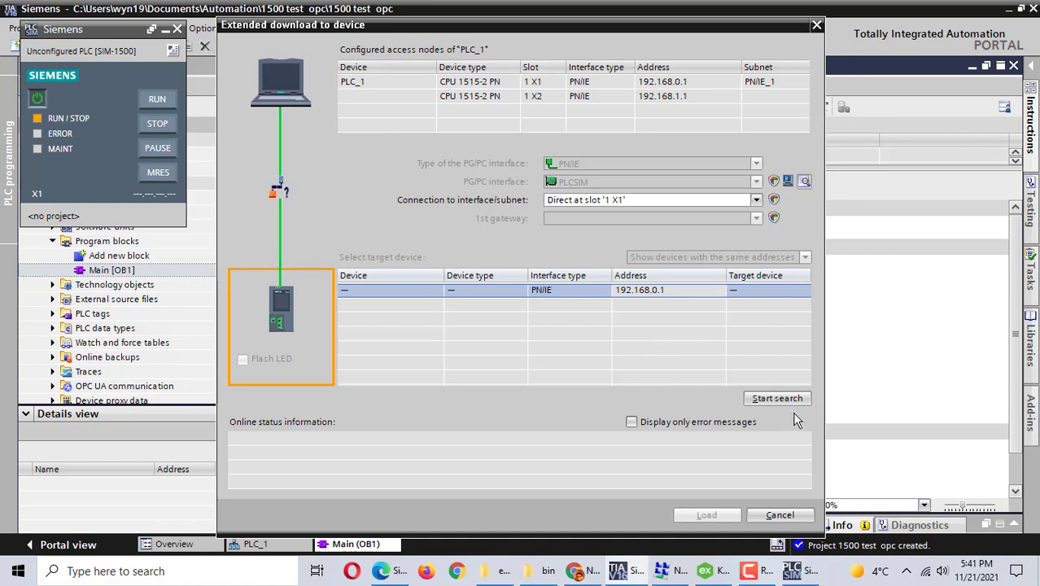
pyautogui.click(777, 398)
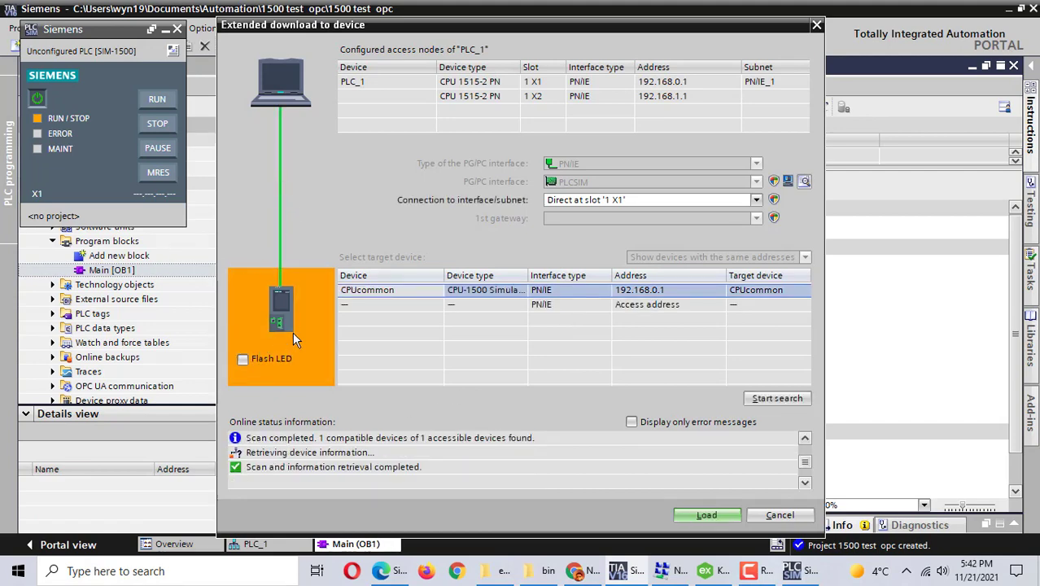
# Load PLC_1 to the simulated CPU at 192.168.0.1, keeping Consistent download for the text libraries.
pyautogui.click(718, 518)
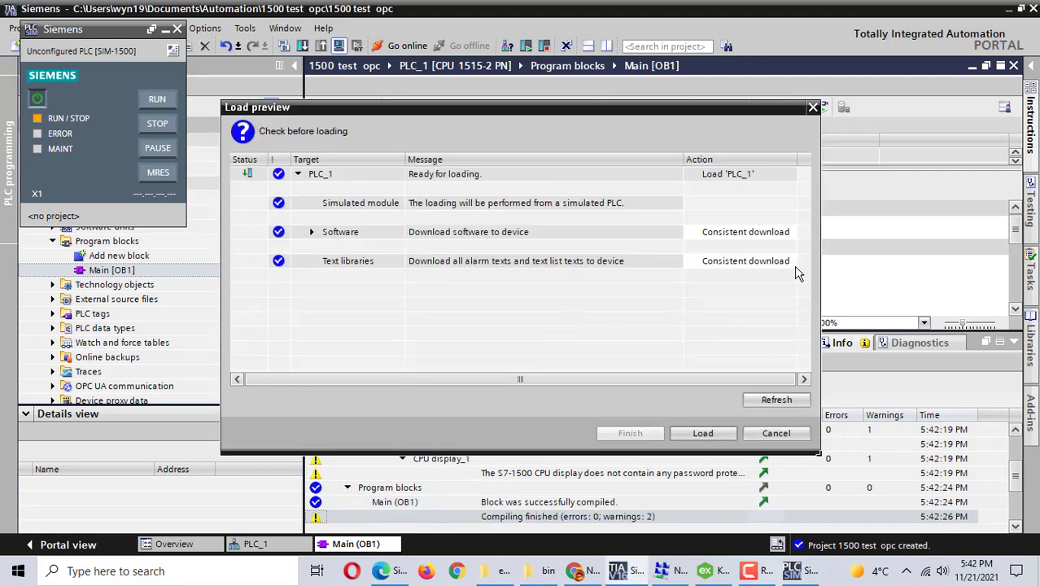
pyautogui.click(788, 262)
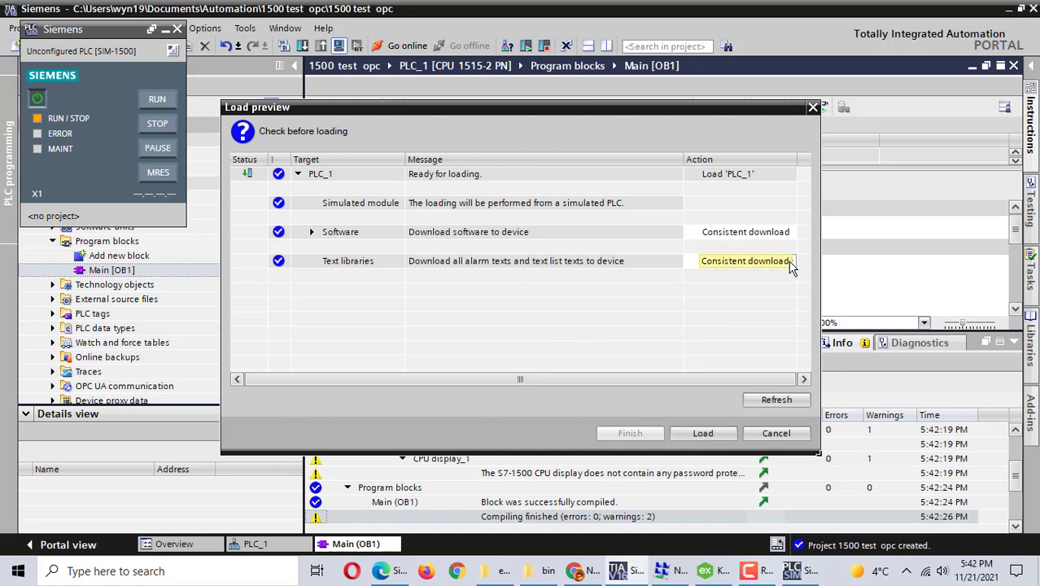
pyautogui.click(788, 262)
pyautogui.click(718, 335)
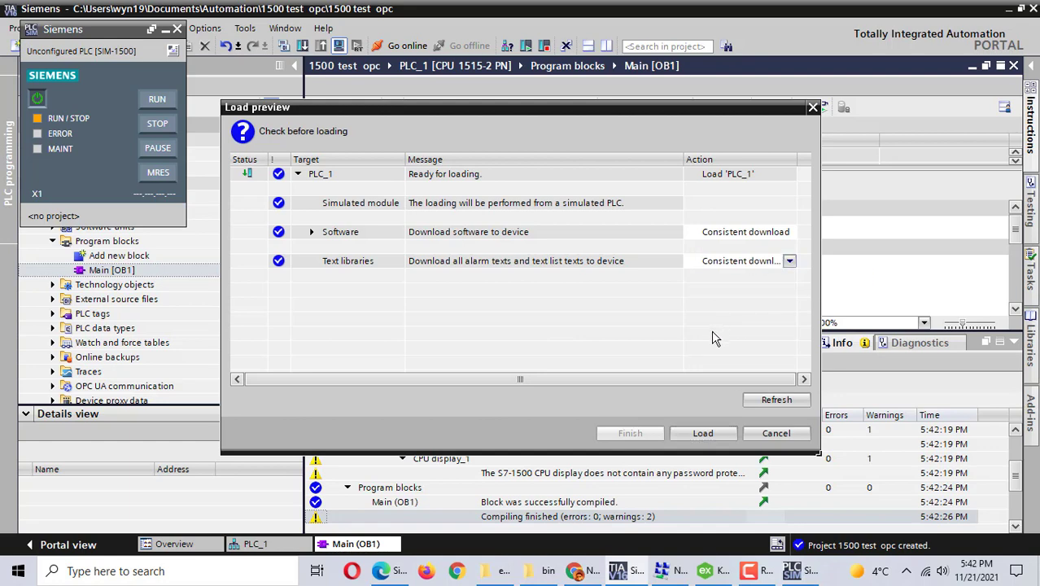
pyautogui.click(698, 437)
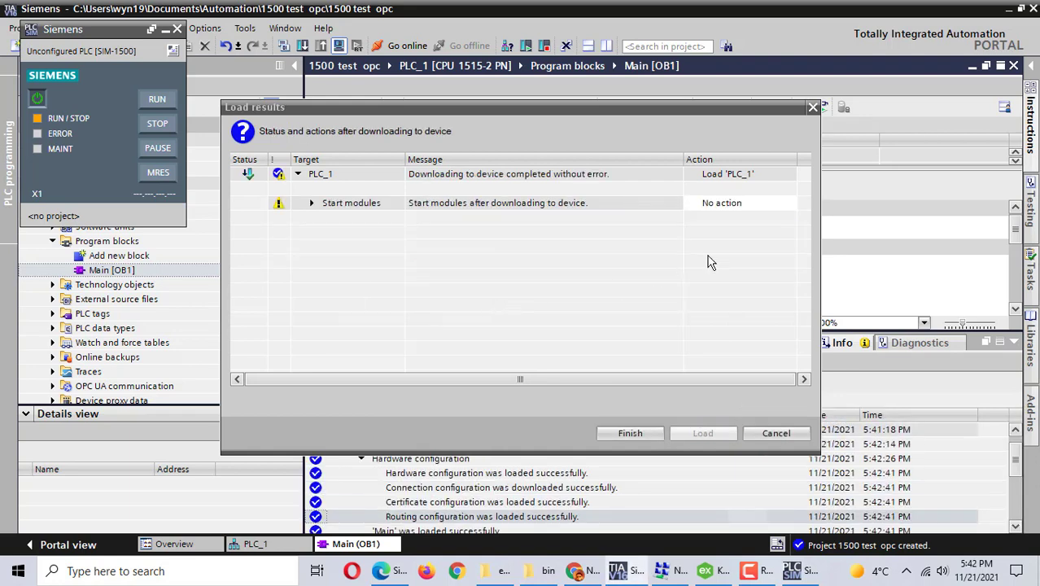
# Set the action after downloading to Start module and finish loading PLC_1.
pyautogui.click(787, 205)
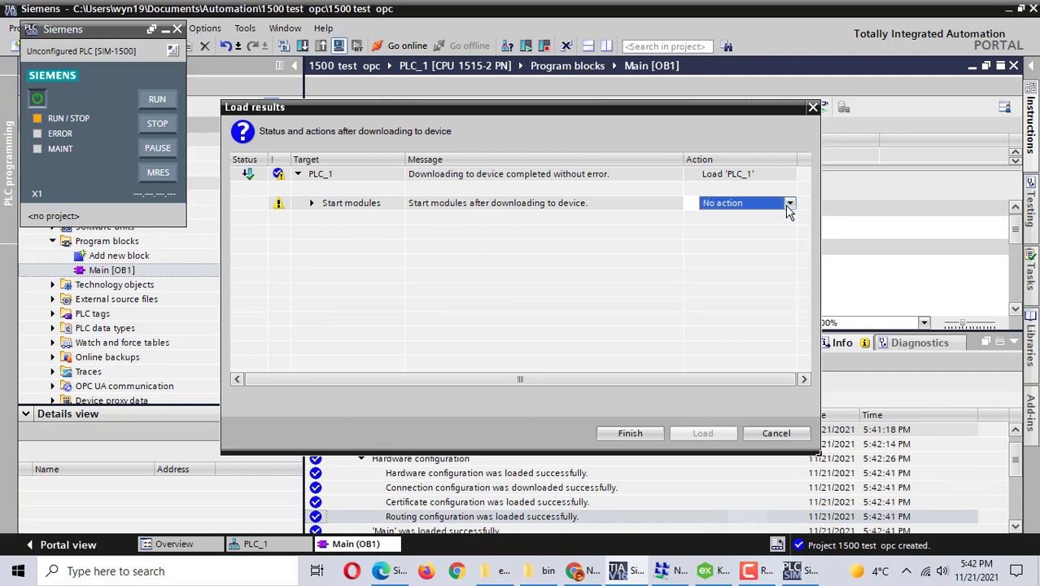
pyautogui.click(788, 205)
pyautogui.click(720, 227)
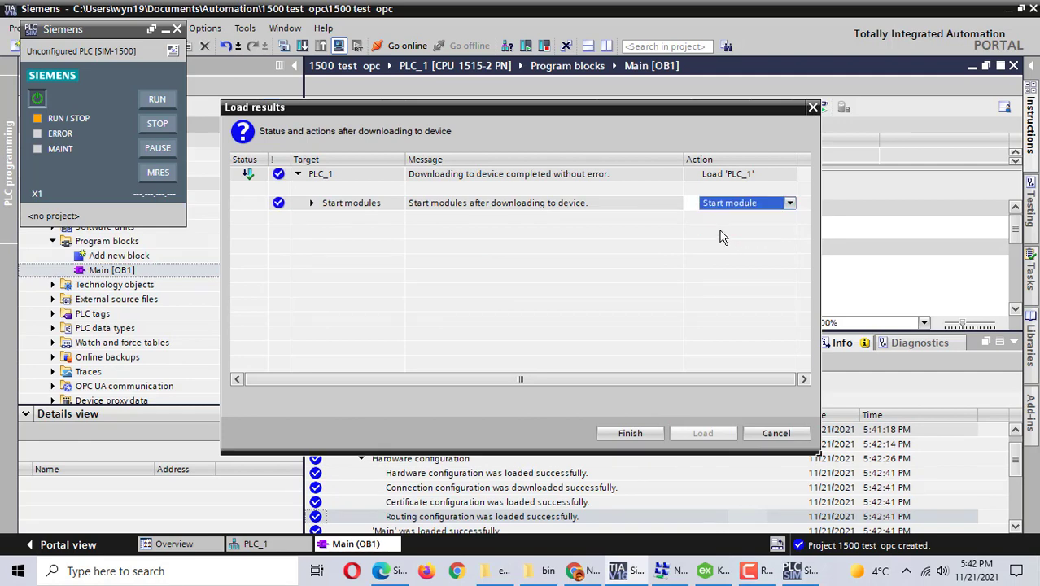
pyautogui.click(628, 432)
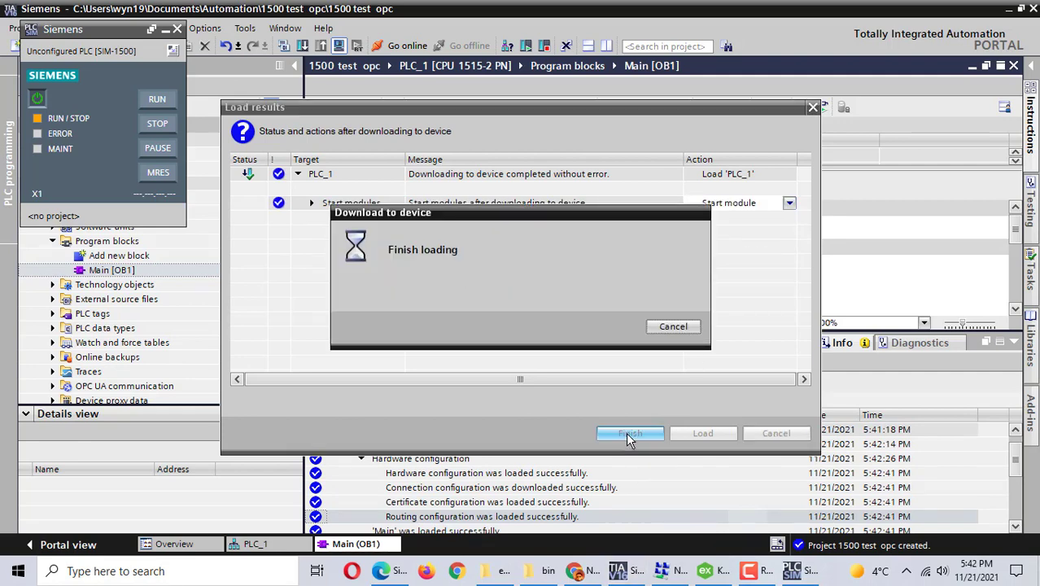
# Monitor Main [OB1] online and pulse the start contact M0.0 in Network 1 by modifying it to 1 and back to 0.
pyautogui.click(1013, 343)
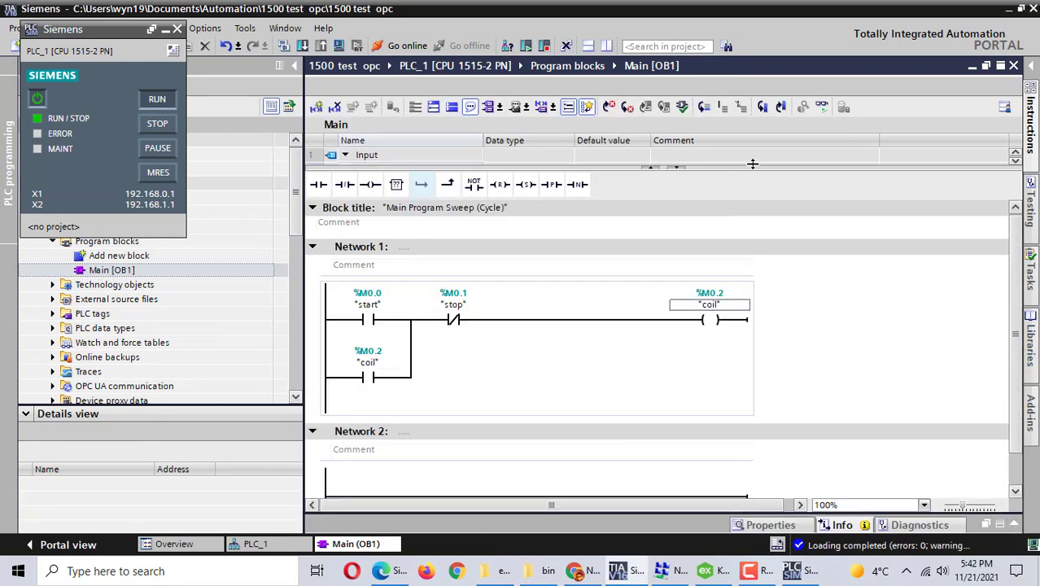
pyautogui.click(822, 107)
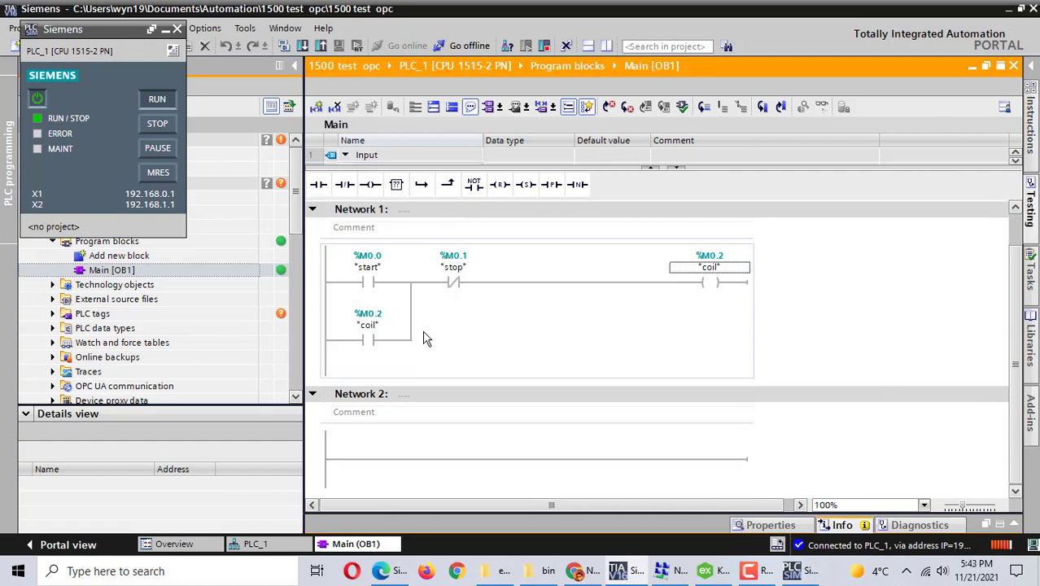
pyautogui.rightClick(375, 290)
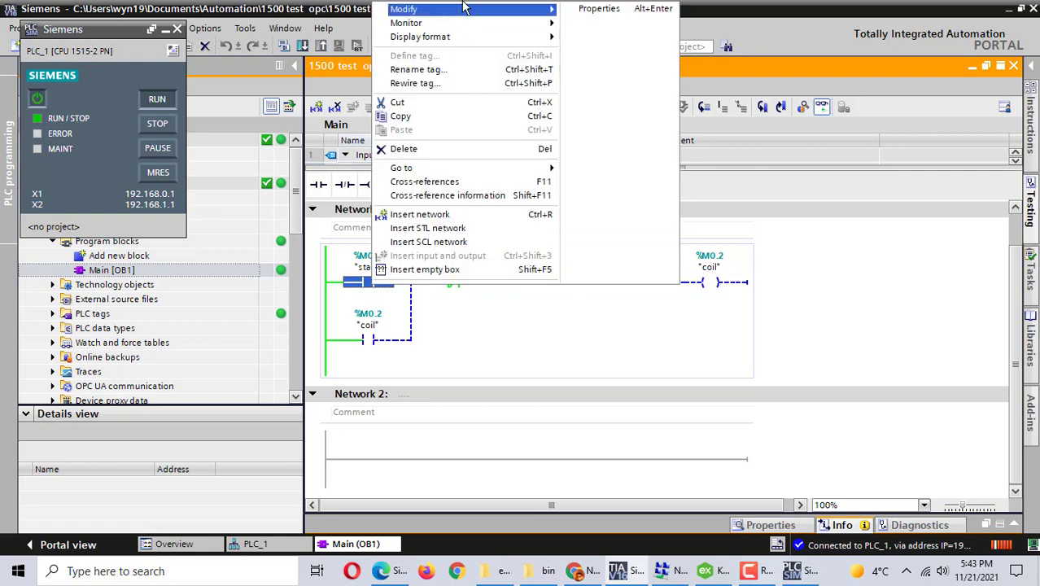
pyautogui.moveTo(462, 9)
pyautogui.click(625, 24)
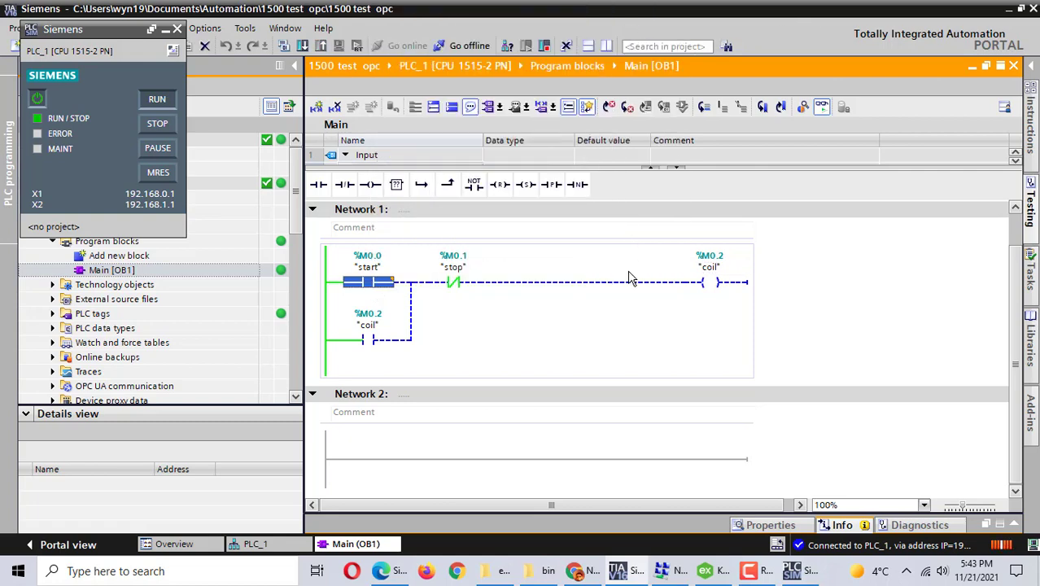
pyautogui.rightClick(371, 282)
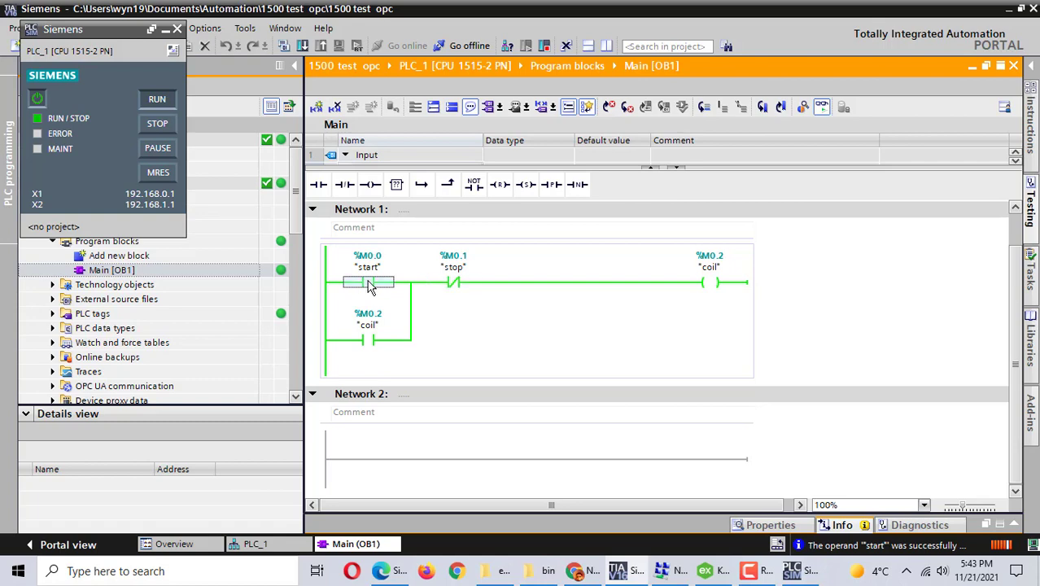
pyautogui.moveTo(468, 10)
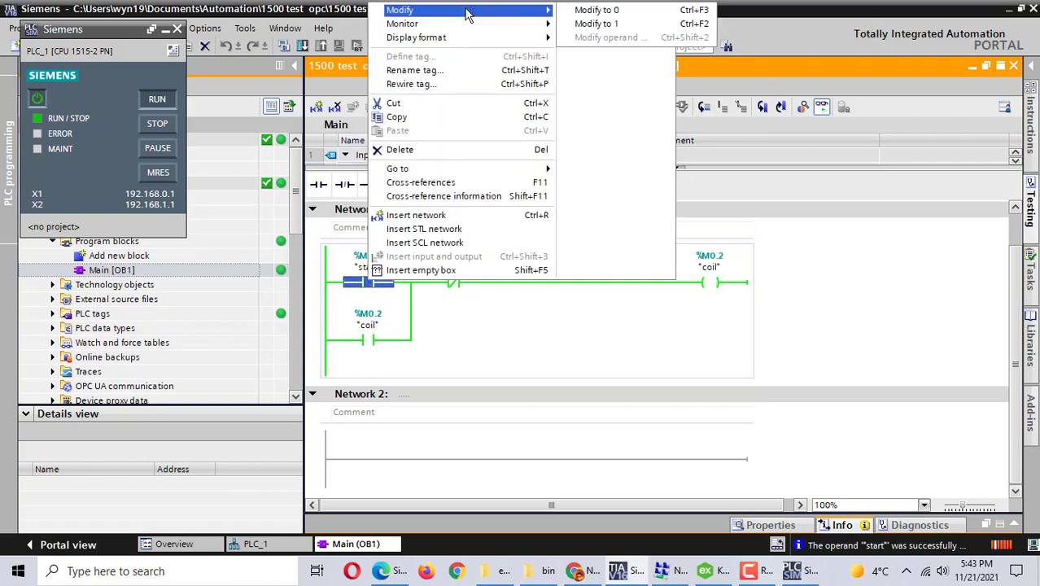
pyautogui.click(599, 12)
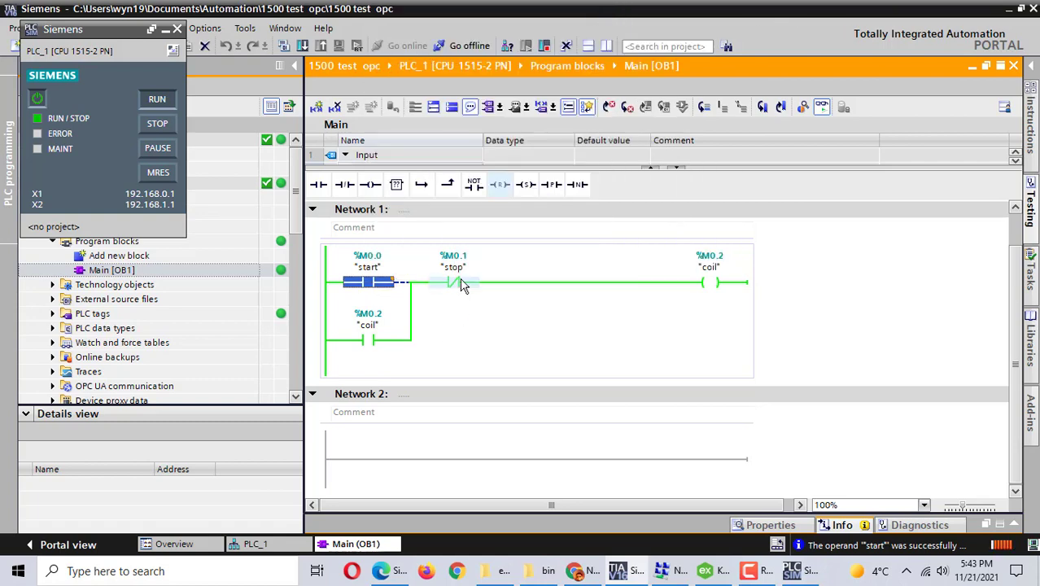
# Test the stop contact M0.1 in Network 1 by modifying it to 1 and back to 0.
pyautogui.rightClick(463, 283)
pyautogui.moveTo(618, 9)
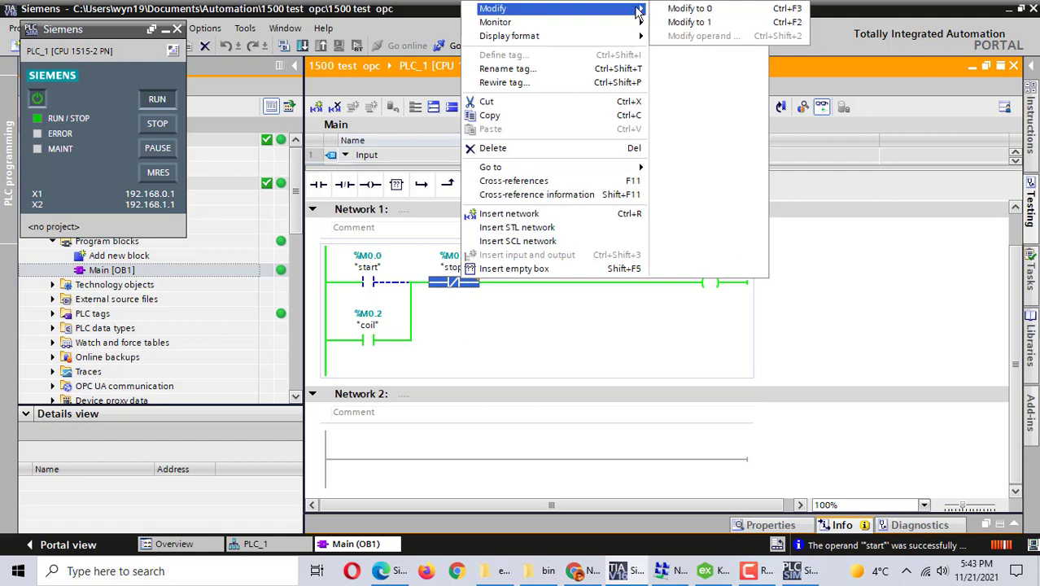
pyautogui.click(691, 11)
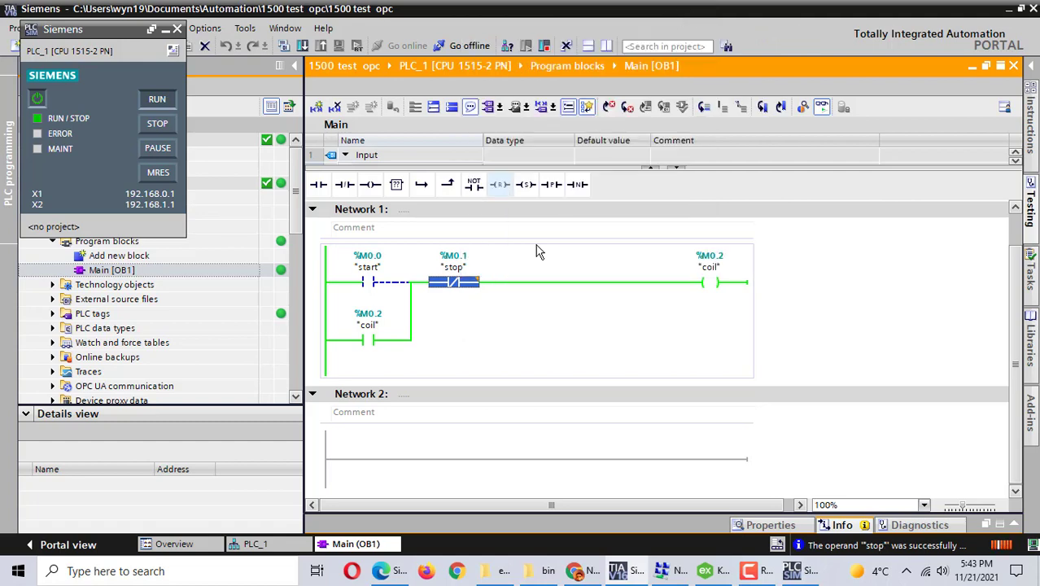
pyautogui.rightClick(454, 286)
pyautogui.moveTo(602, 10)
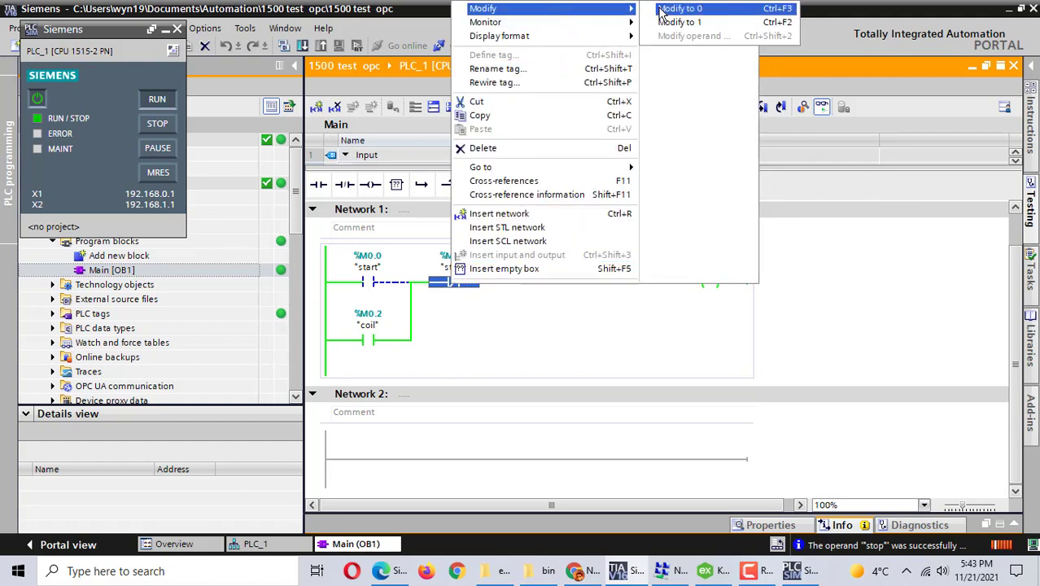
pyautogui.click(675, 23)
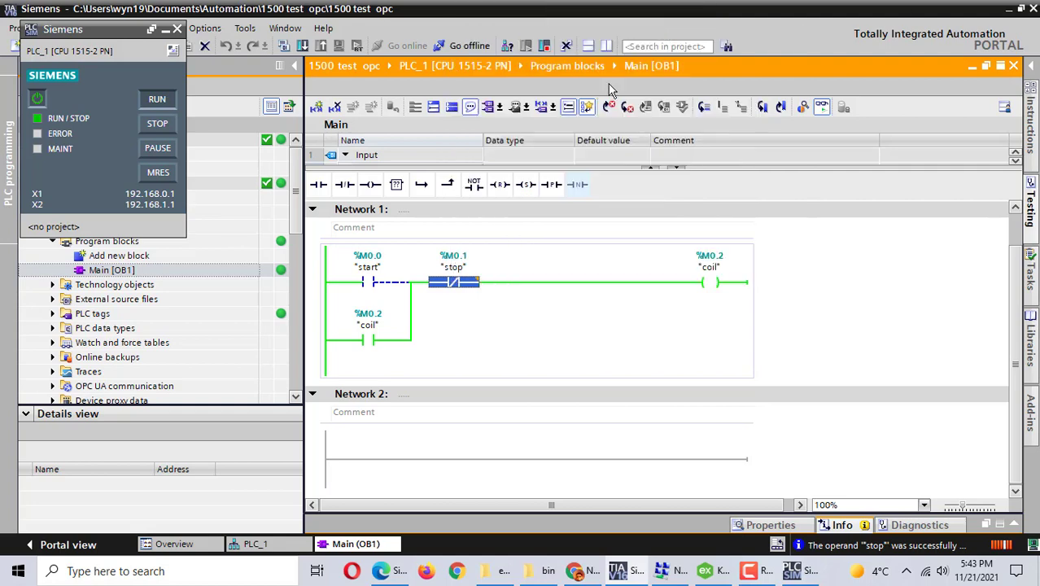
pyautogui.rightClick(455, 283)
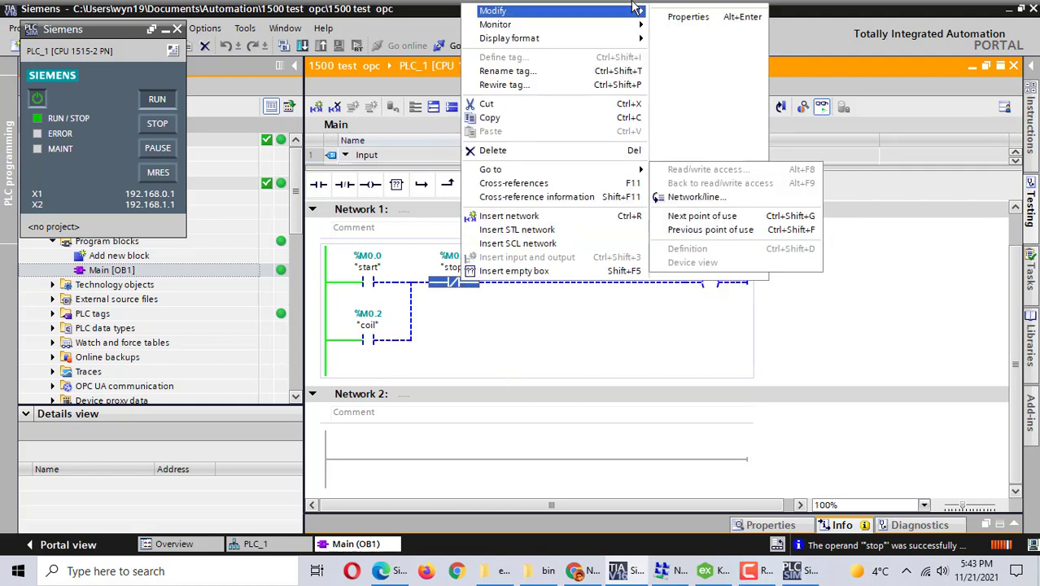
pyautogui.moveTo(635, 11)
pyautogui.click(696, 12)
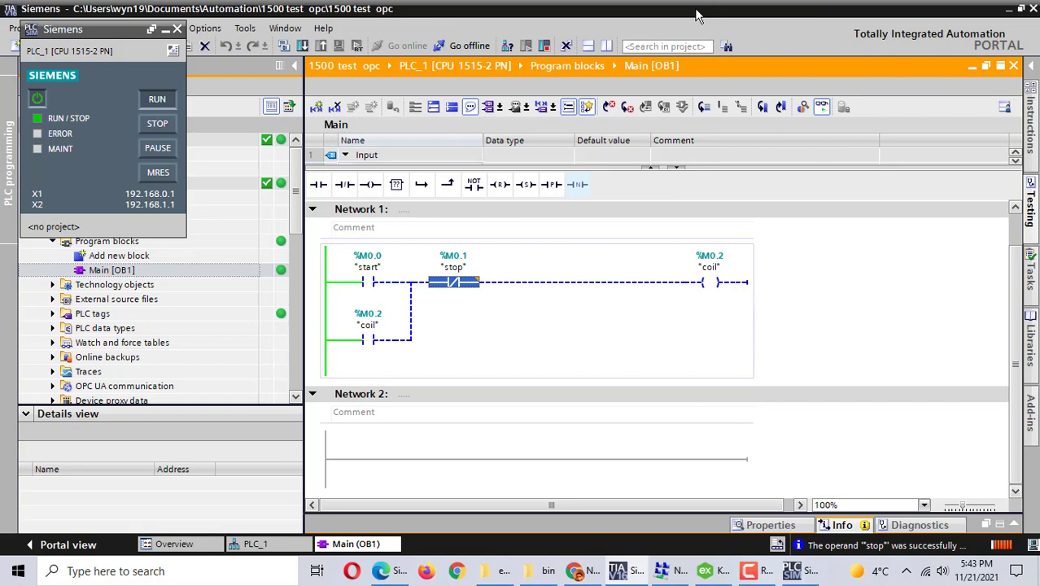
pyautogui.click(536, 376)
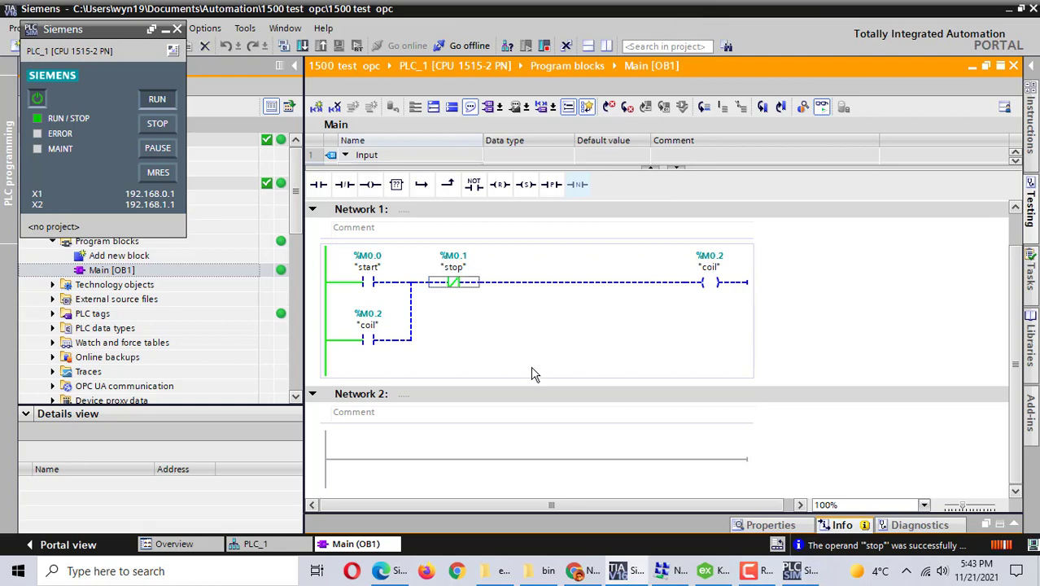
# Switch to NetToPLCsim, running it as administrator from the bin folder of Nettoplcsim-S7o-v-1-2-5-0 on the desktop.
pyautogui.click(1008, 8)
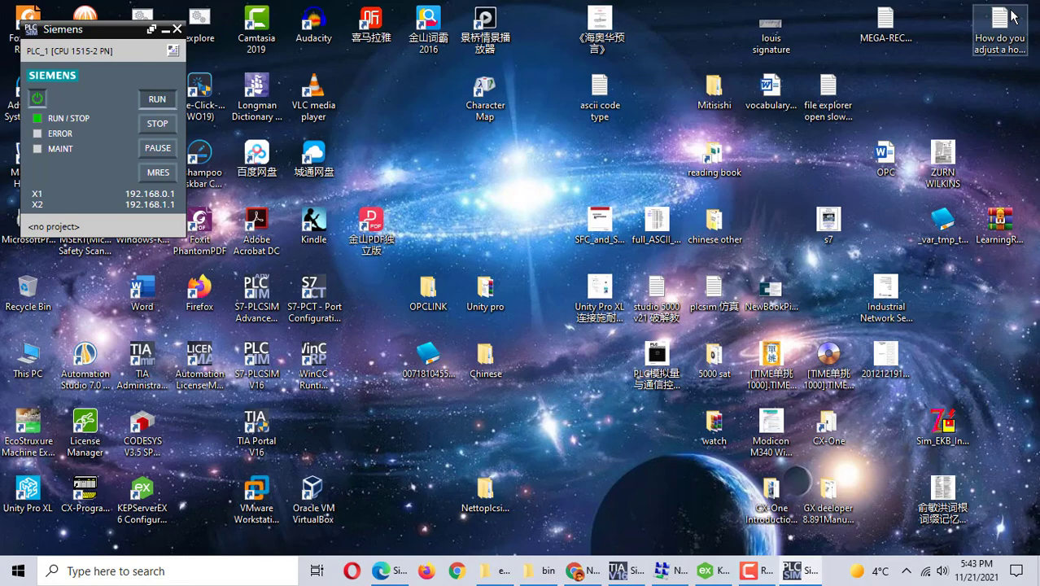
pyautogui.click(165, 29)
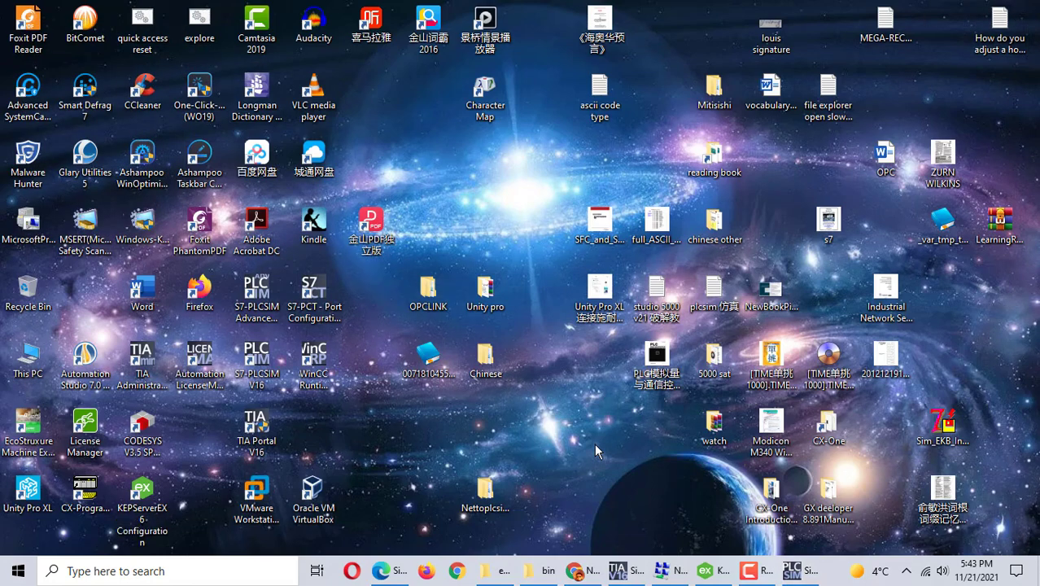
pyautogui.click(480, 498)
pyautogui.doubleClick(481, 497)
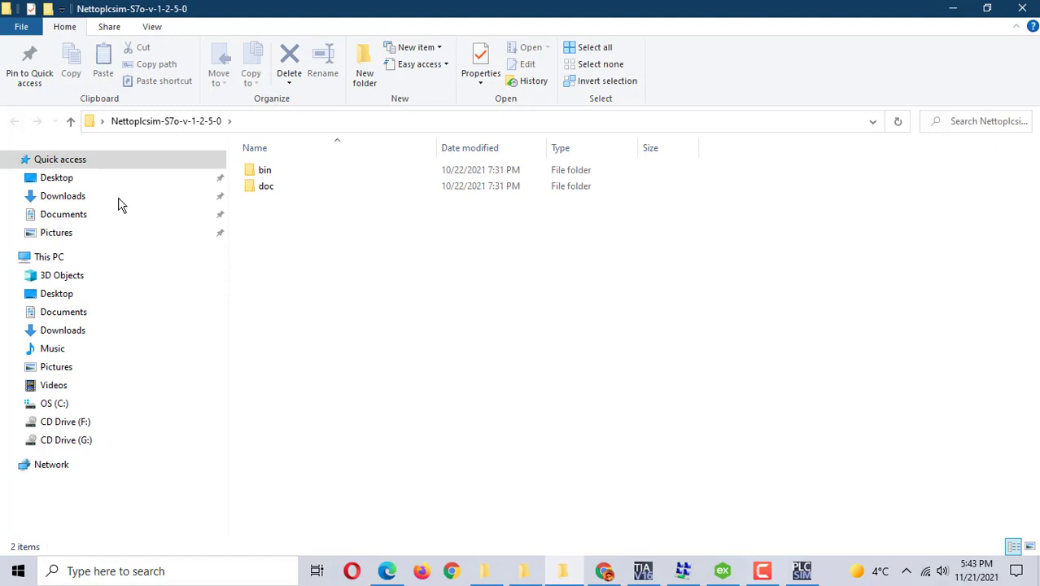
pyautogui.doubleClick(262, 170)
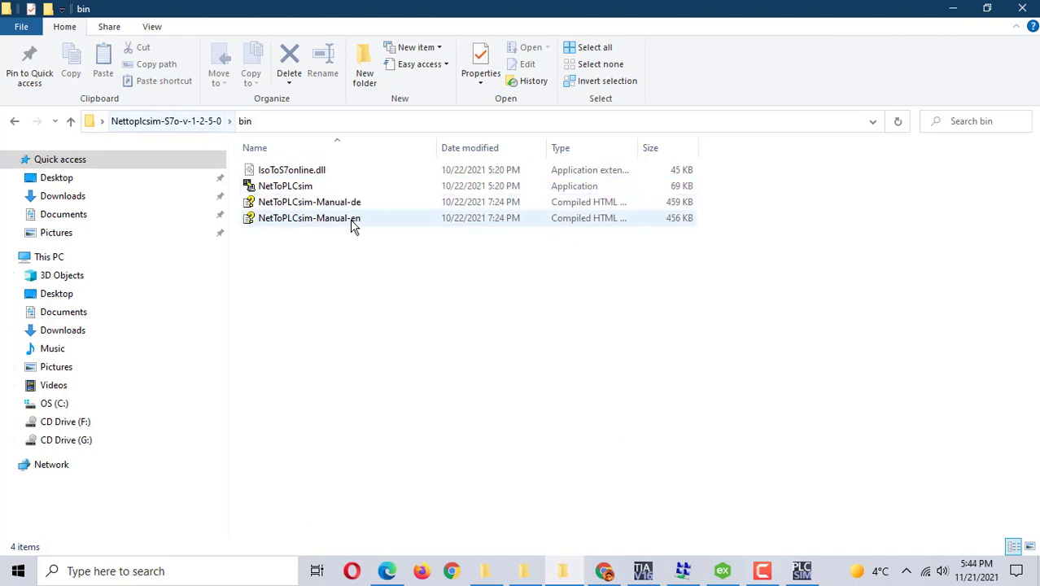
pyautogui.click(290, 196)
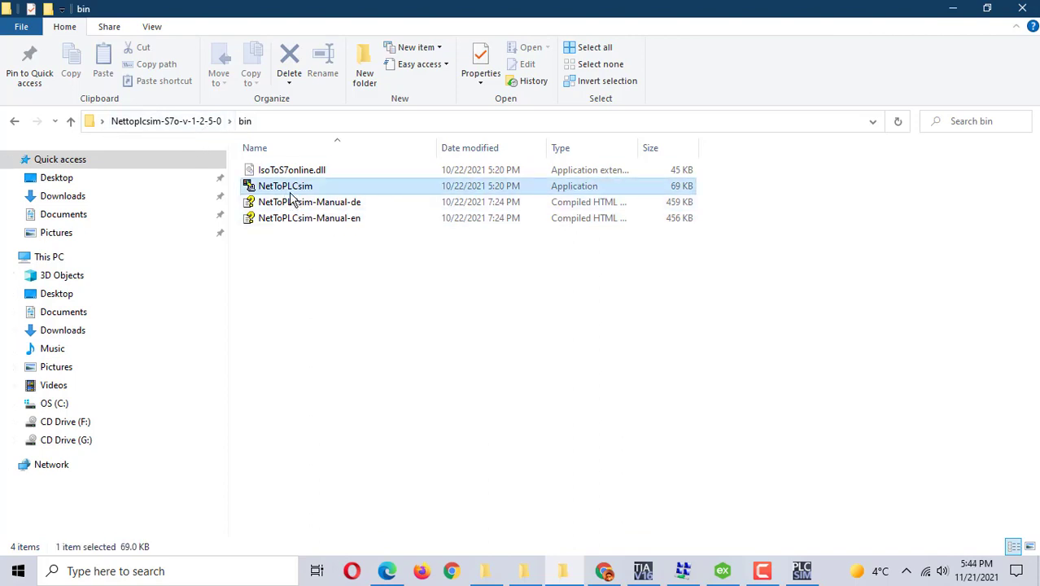
pyautogui.rightClick(290, 197)
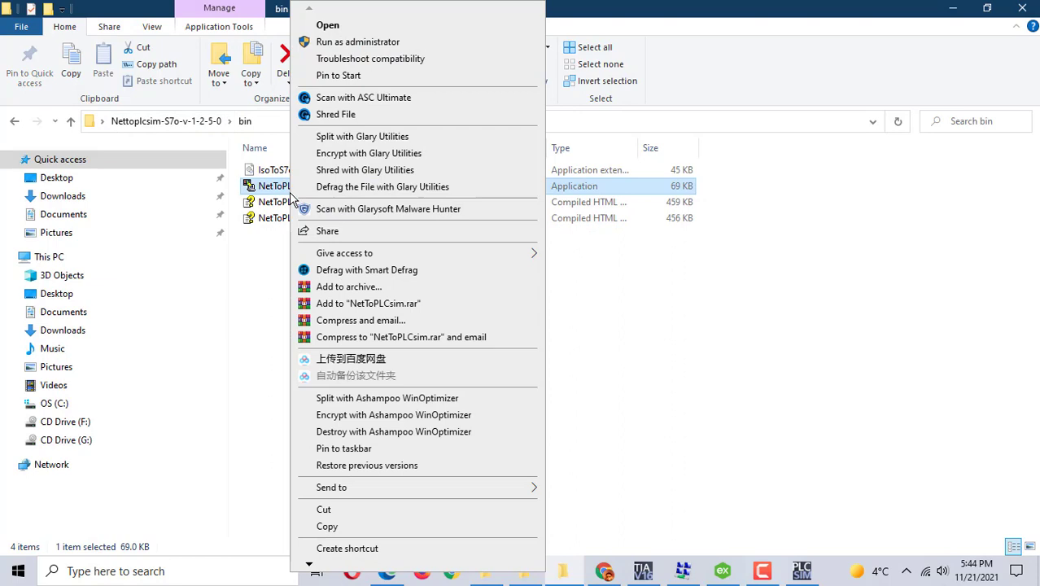
pyautogui.click(368, 45)
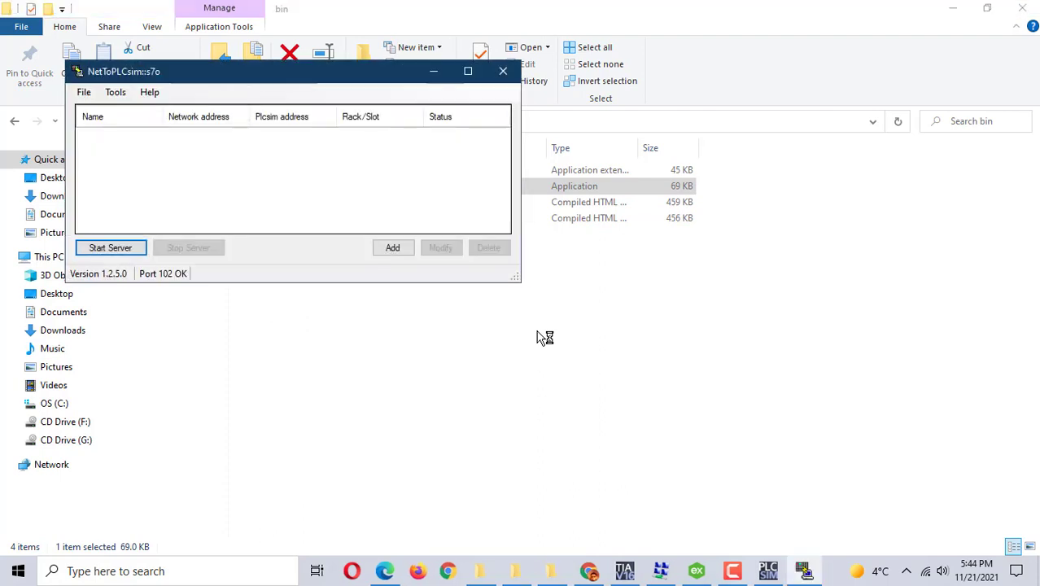
# Add a station named test with the Microsoft KM-TEST Loopback Adapter's 192.254.97.98 as its network IP address.
pyautogui.click(392, 247)
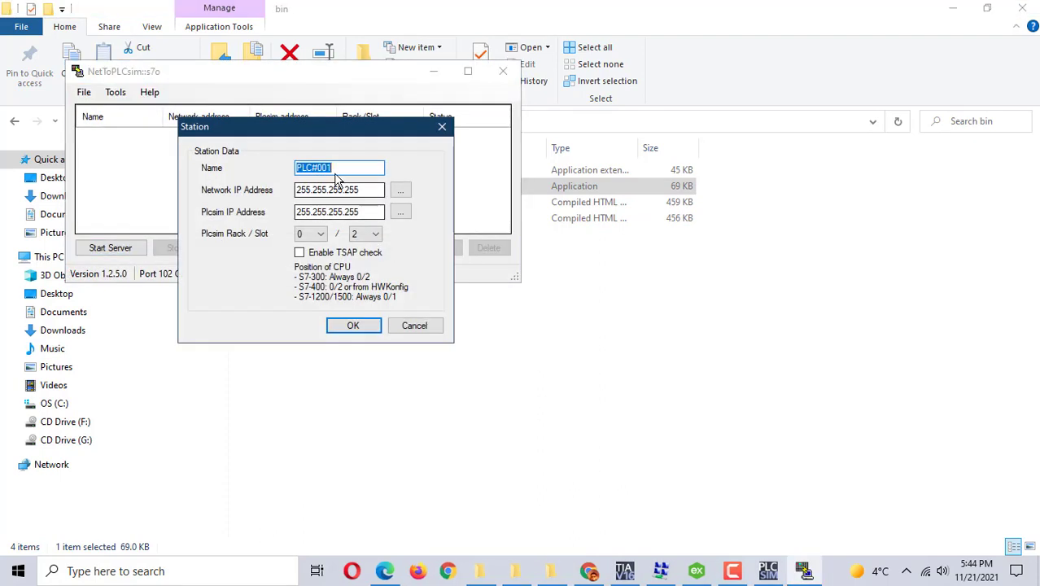
pyautogui.write('test')
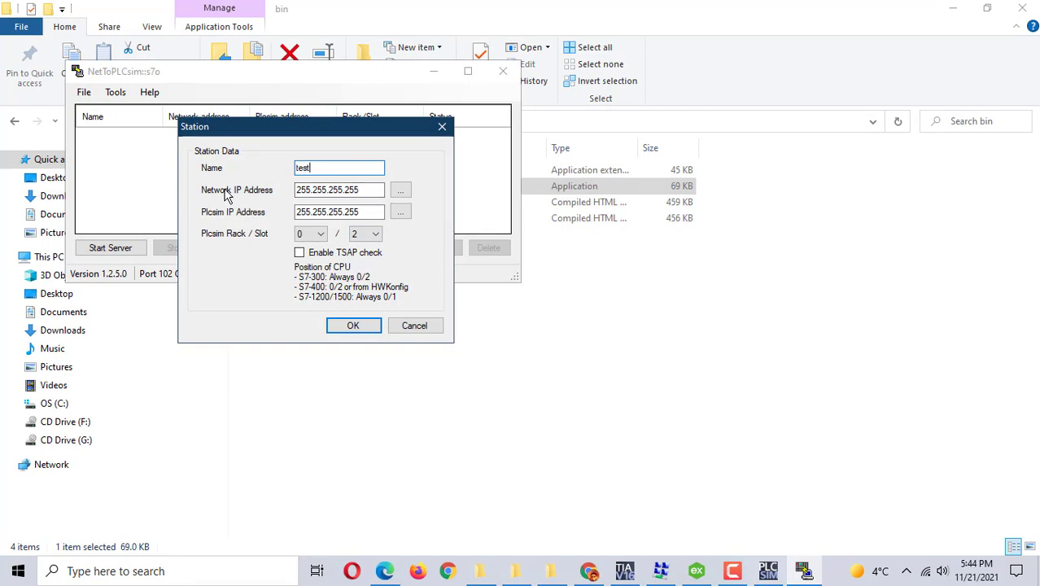
pyautogui.click(397, 191)
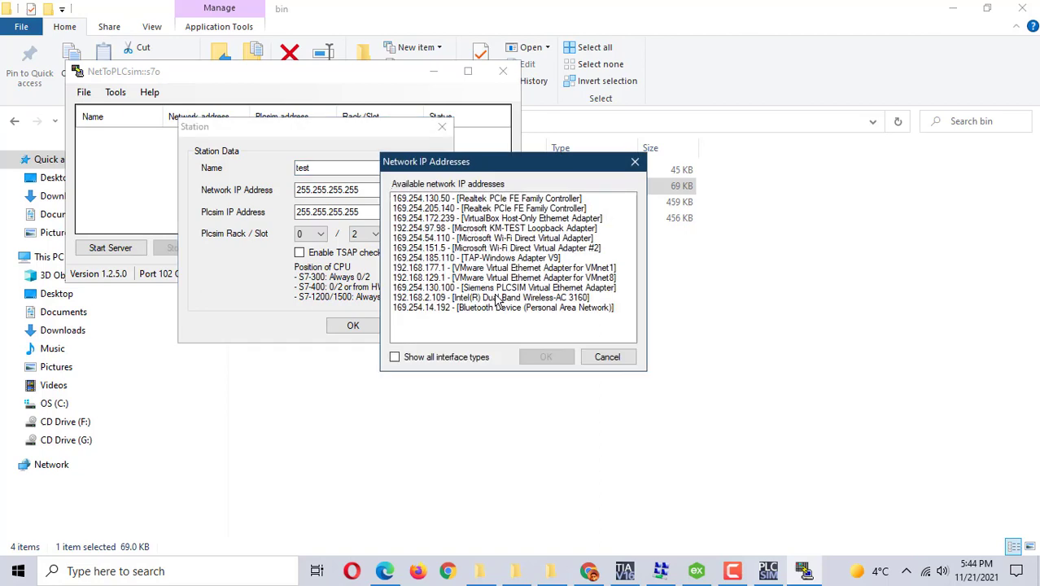
pyautogui.click(488, 237)
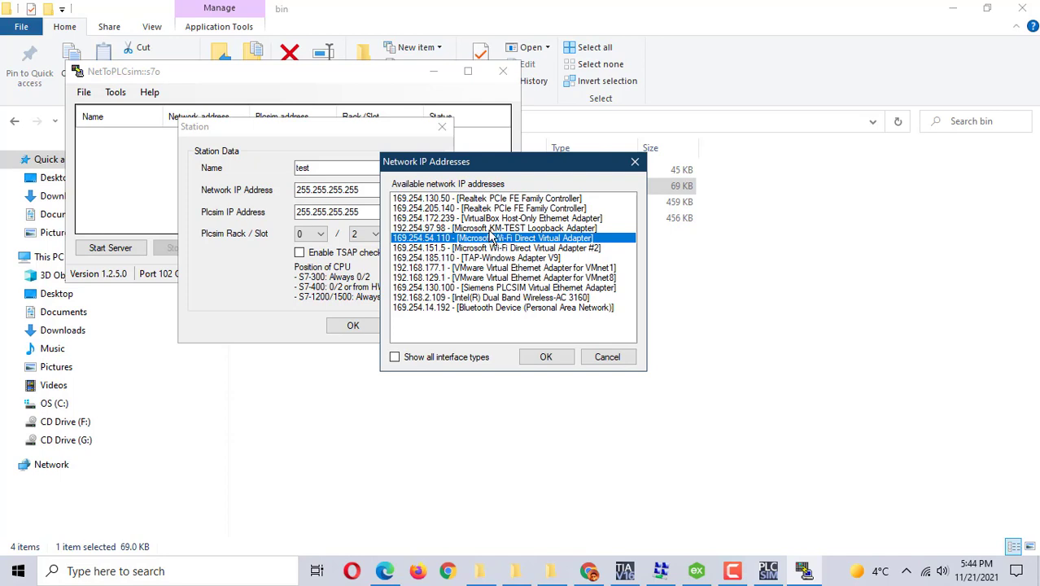
pyautogui.click(493, 229)
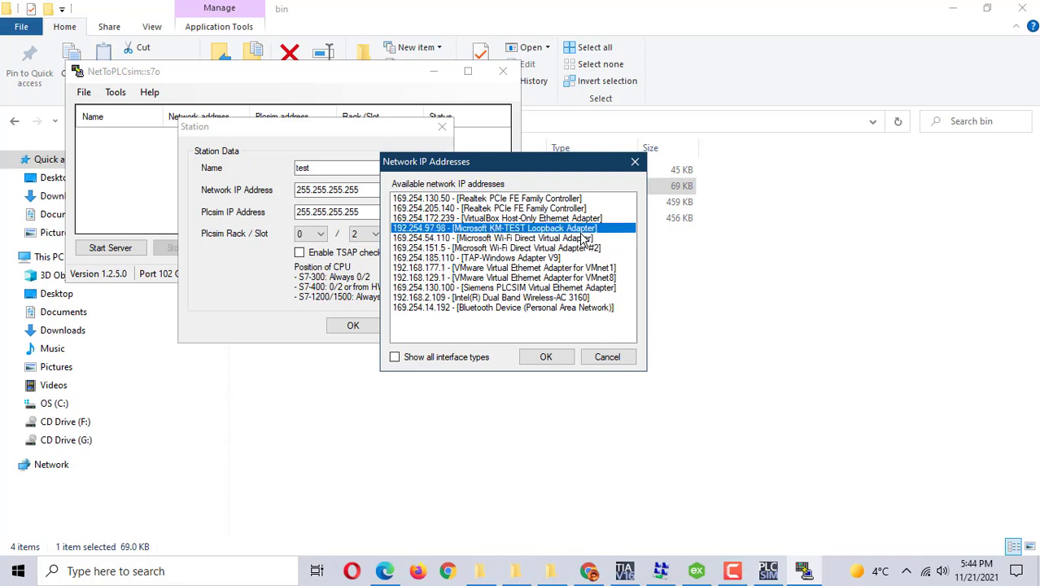
pyautogui.click(546, 359)
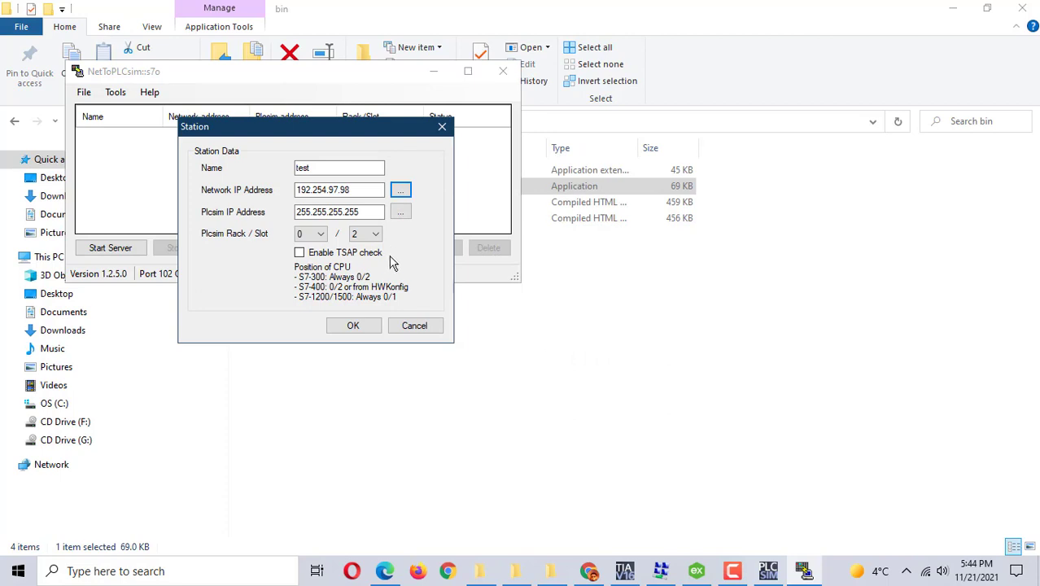
# Set the station's Plcsim IP address to 192.168.0.1 and its Plcsim rack/slot to 0/1.
pyautogui.click(399, 213)
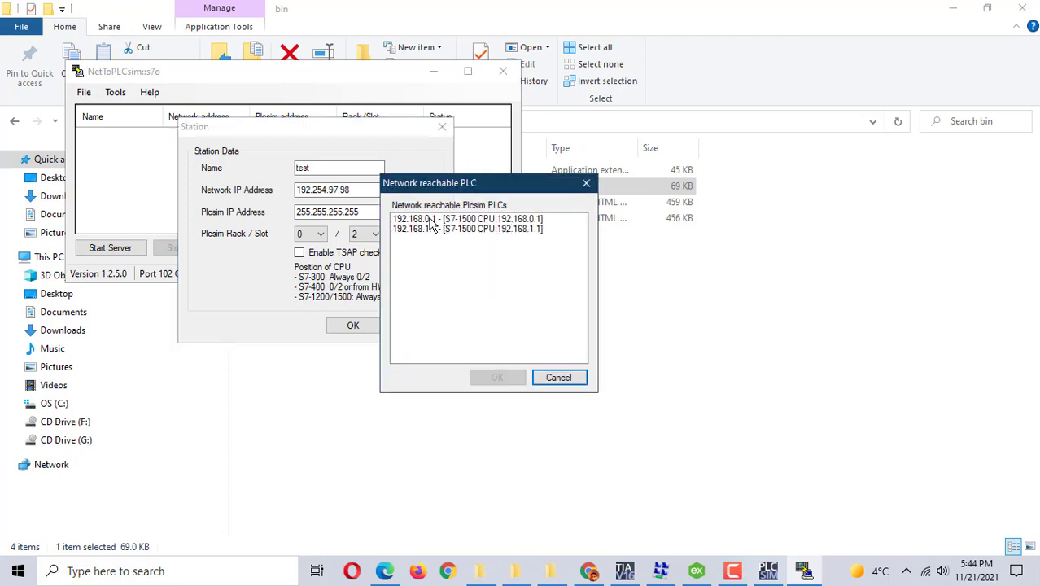
pyautogui.click(431, 220)
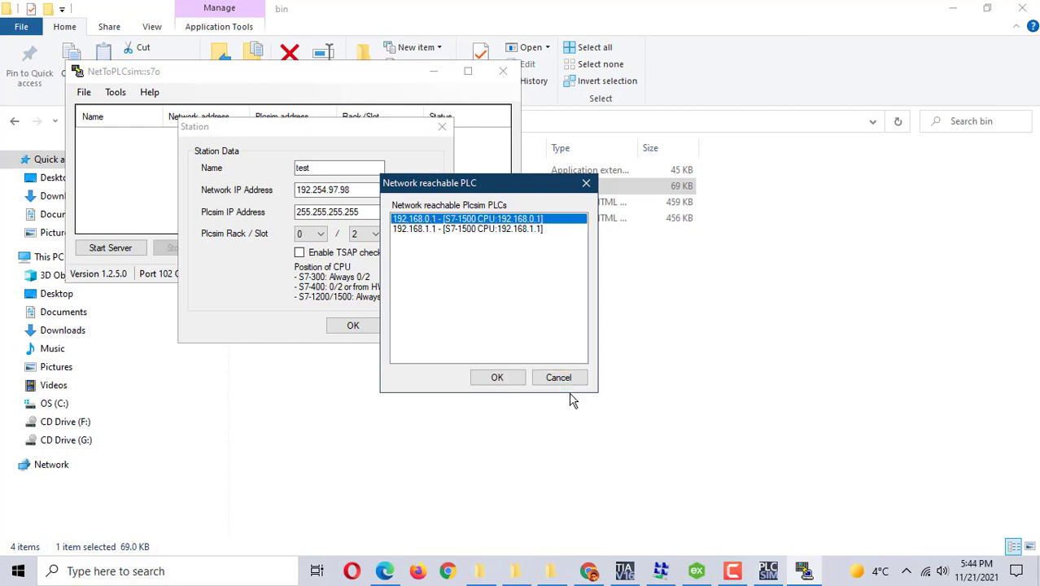
pyautogui.click(494, 379)
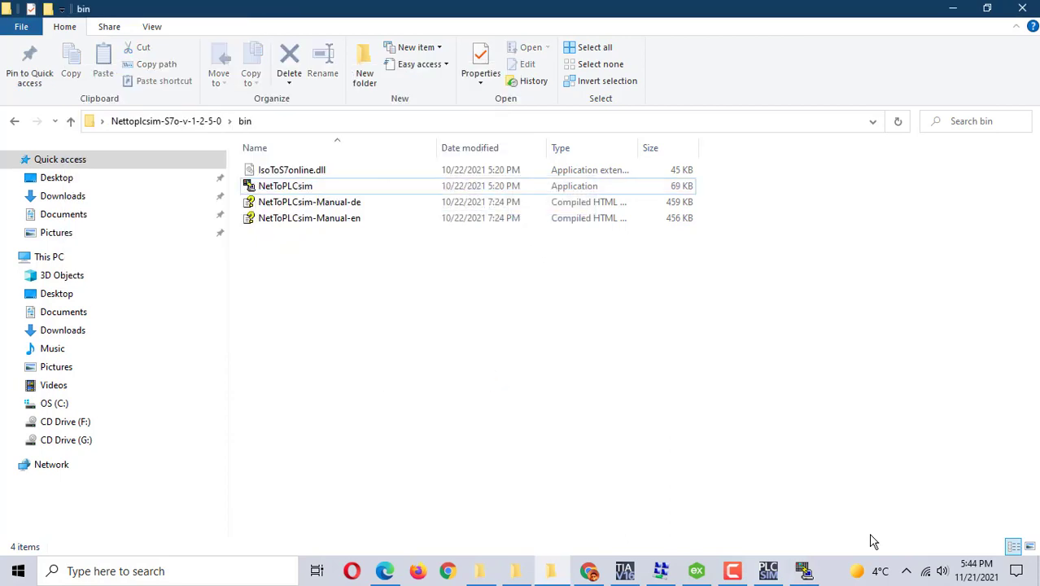
pyautogui.click(804, 572)
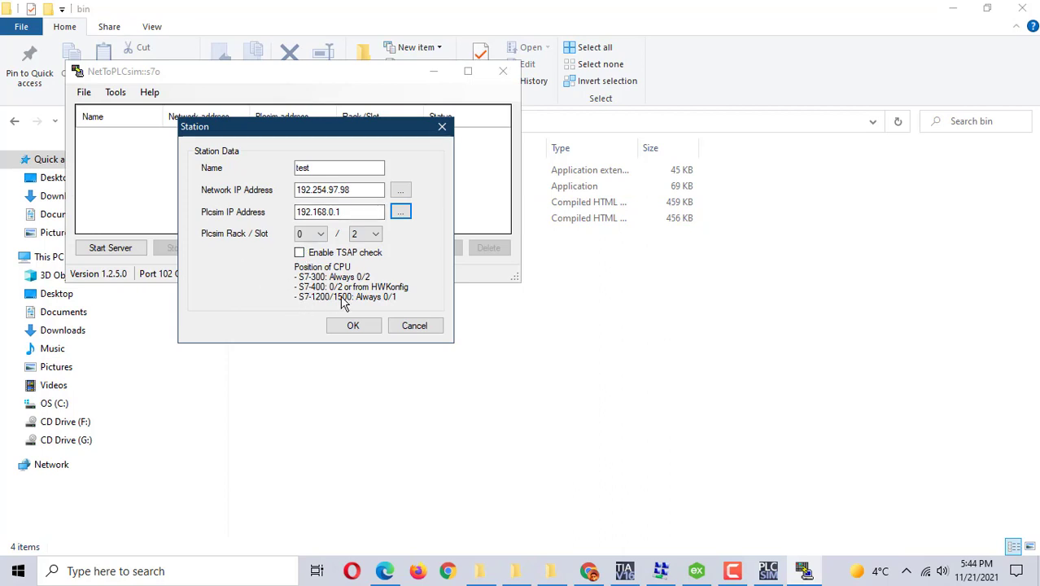
pyautogui.click(371, 236)
pyautogui.click(362, 257)
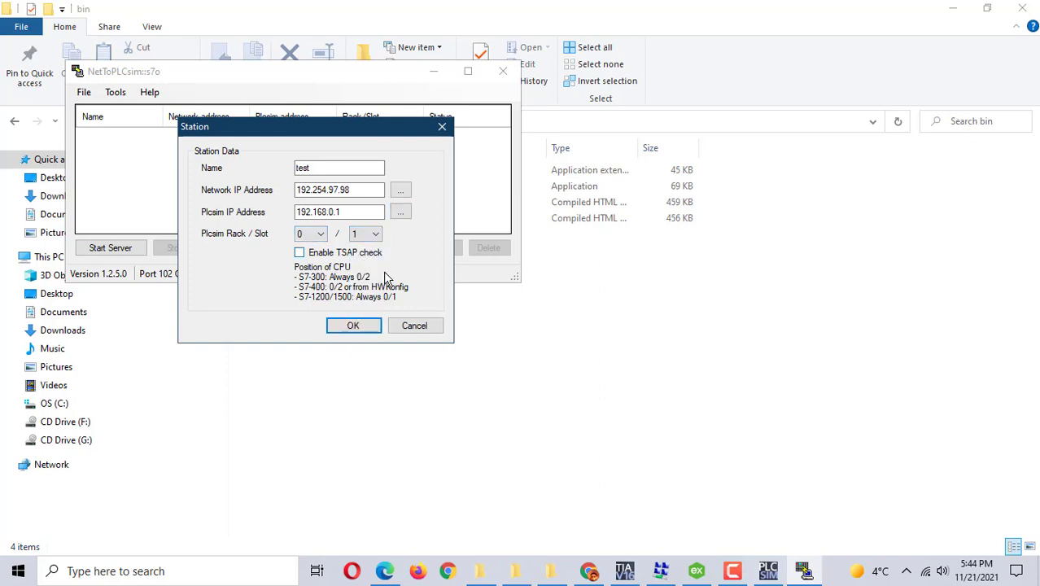
# Save the test station, start the NetToPLCsim server, and clear the open windows from the desktop.
pyautogui.click(352, 325)
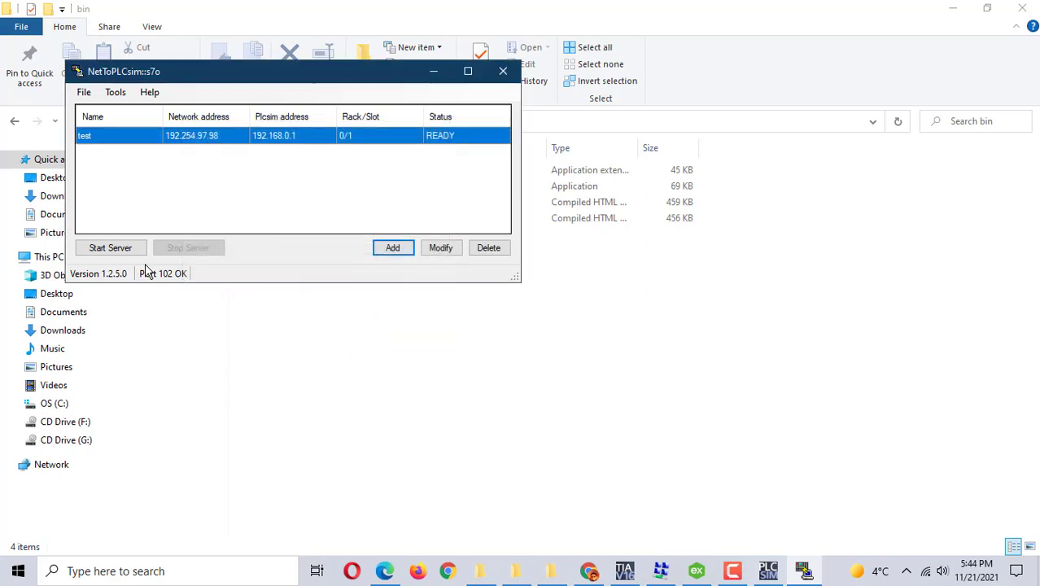
pyautogui.click(112, 254)
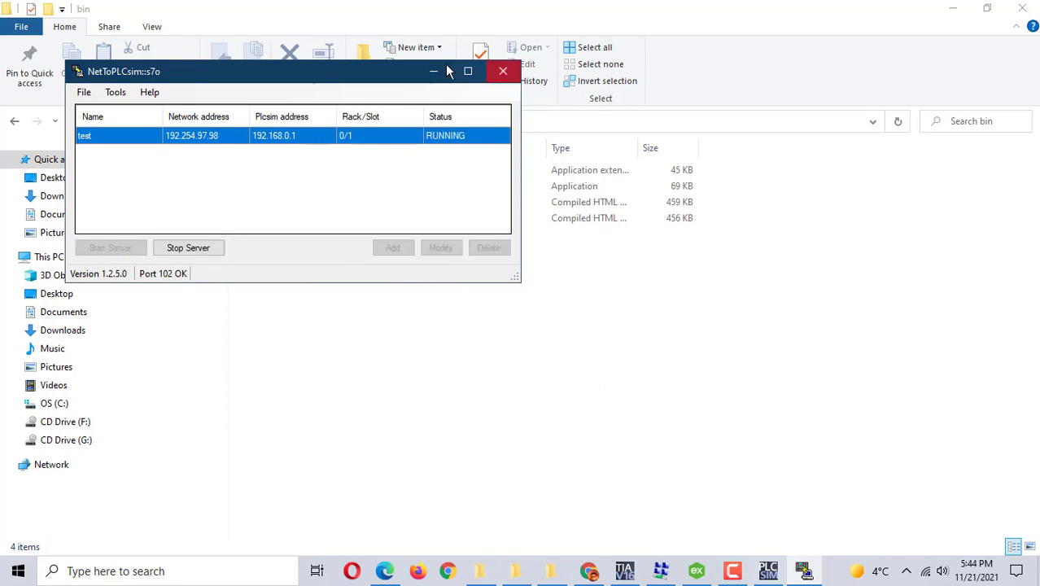
pyautogui.click(422, 65)
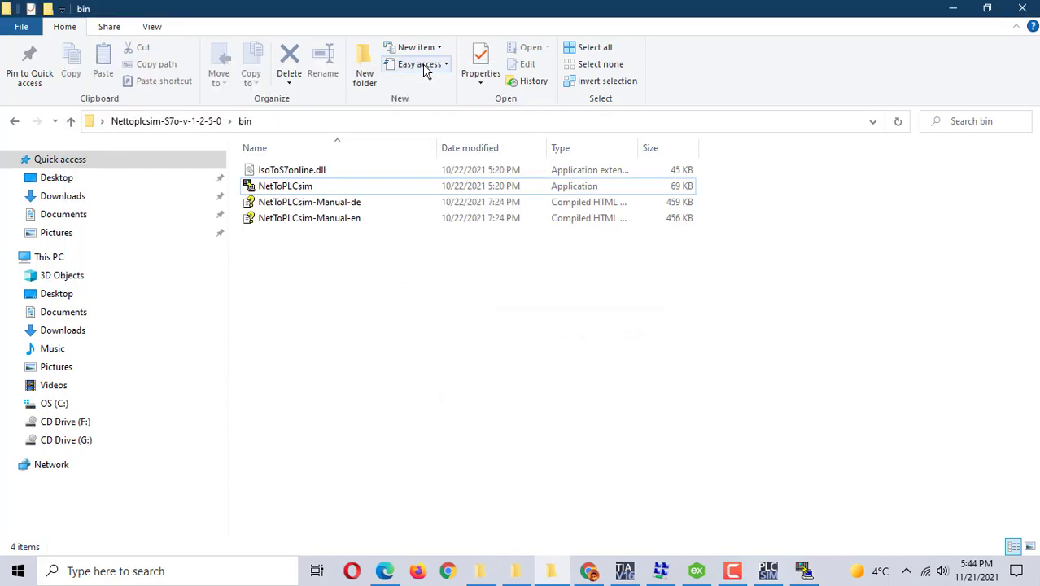
pyautogui.click(952, 8)
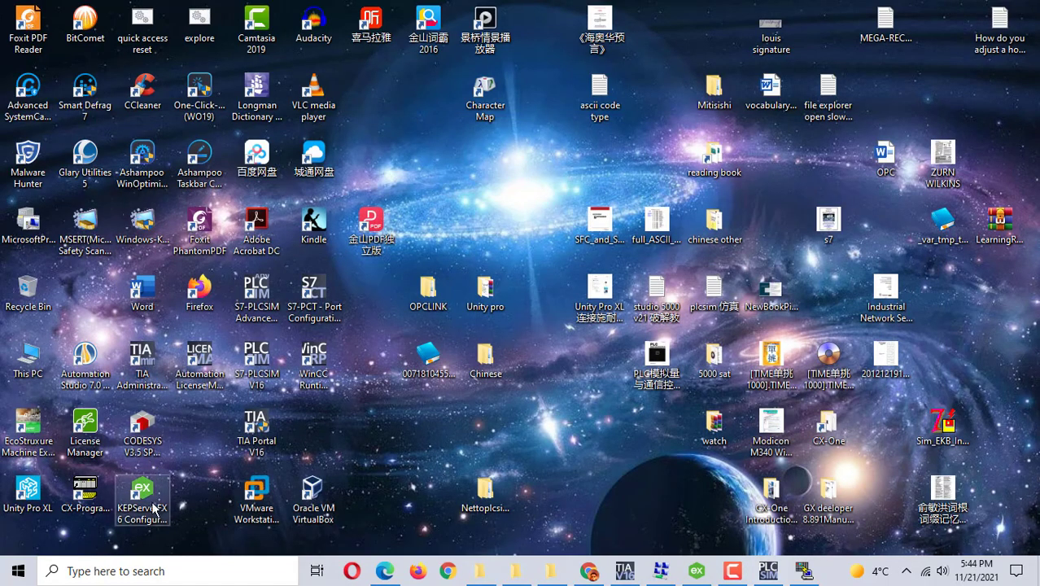
# Switch to KEPServerEX 6 Configuration and create a new project, replacing the runtime project.
pyautogui.click(694, 574)
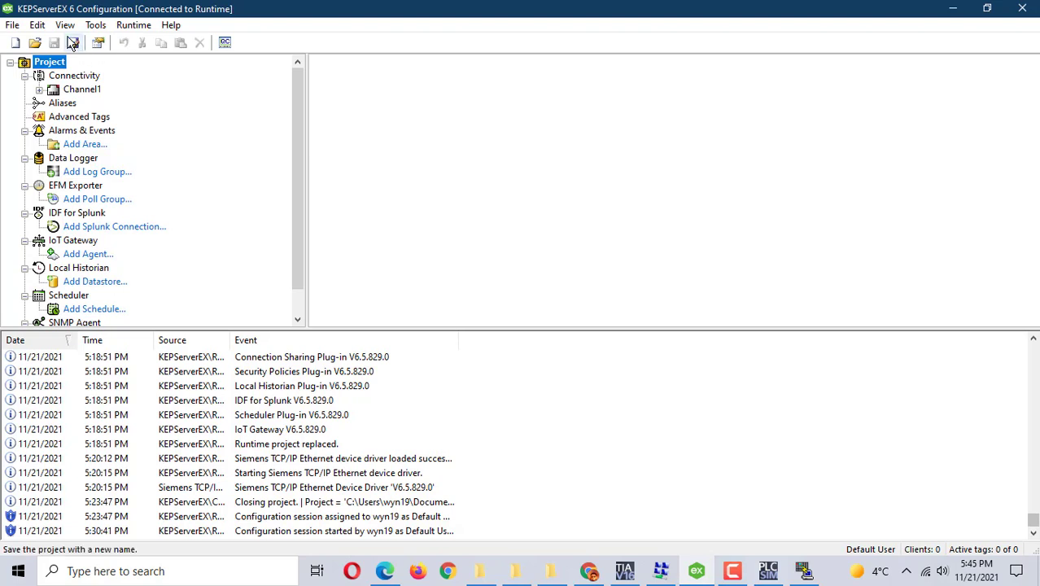
pyautogui.click(16, 43)
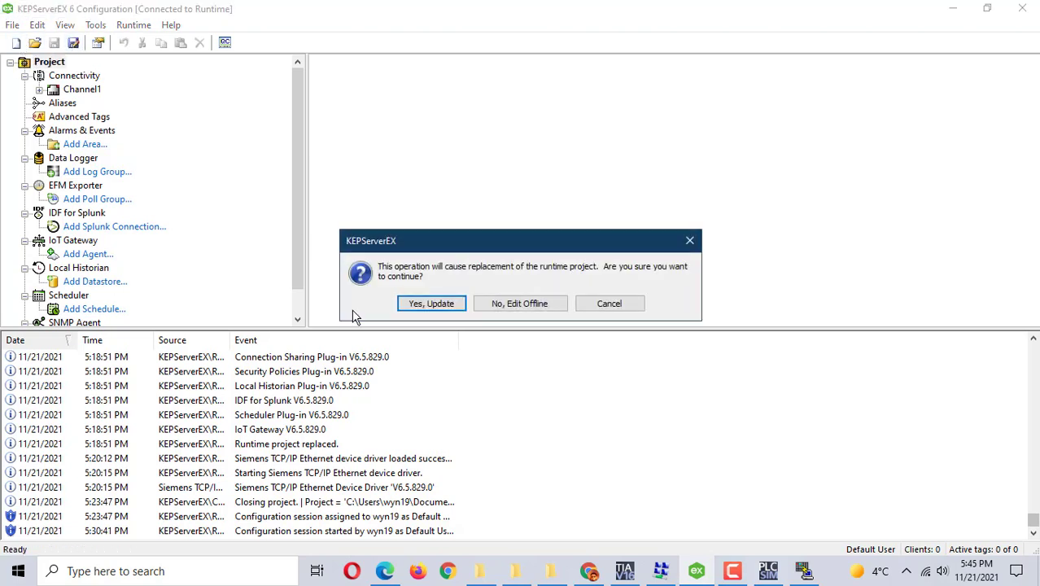
pyautogui.click(443, 306)
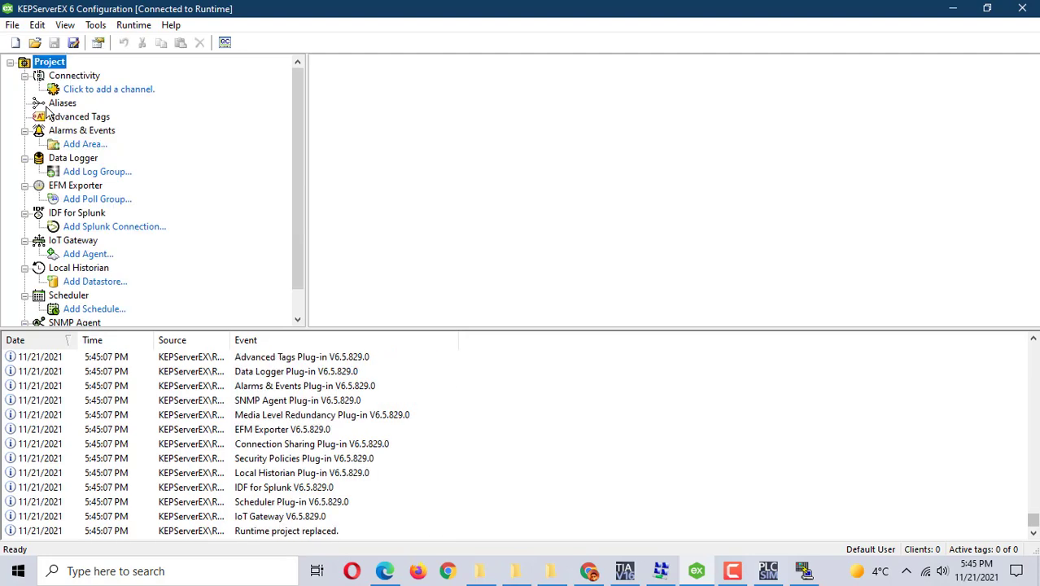
# Start a new channel of type Siemens TCP/IP Ethernet, keeping the default name Channel1.
pyautogui.click(94, 90)
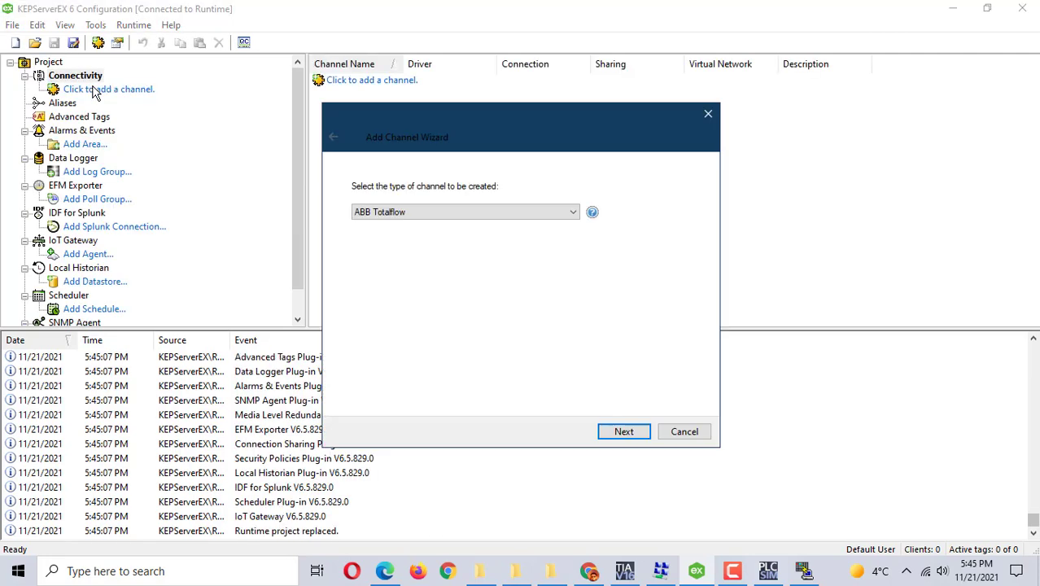
pyautogui.click(574, 213)
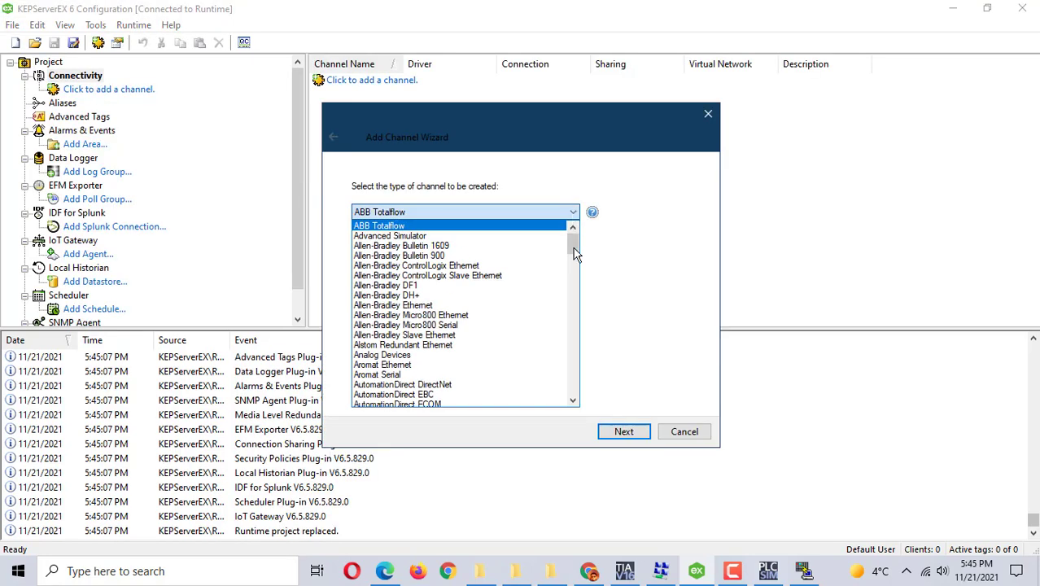
pyautogui.moveTo(573, 254); pyautogui.dragTo(567, 347)
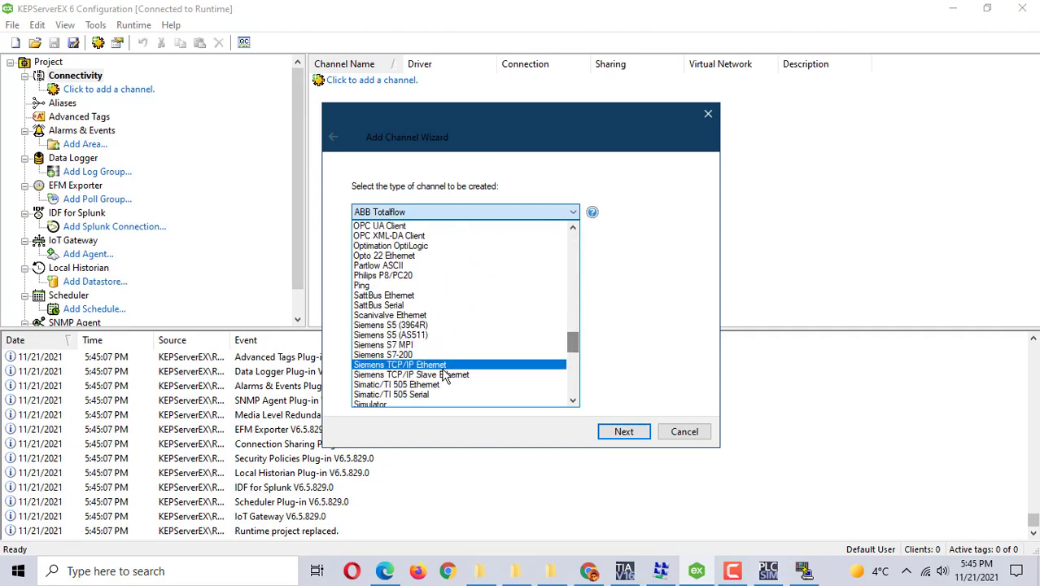
pyautogui.click(422, 368)
pyautogui.click(623, 432)
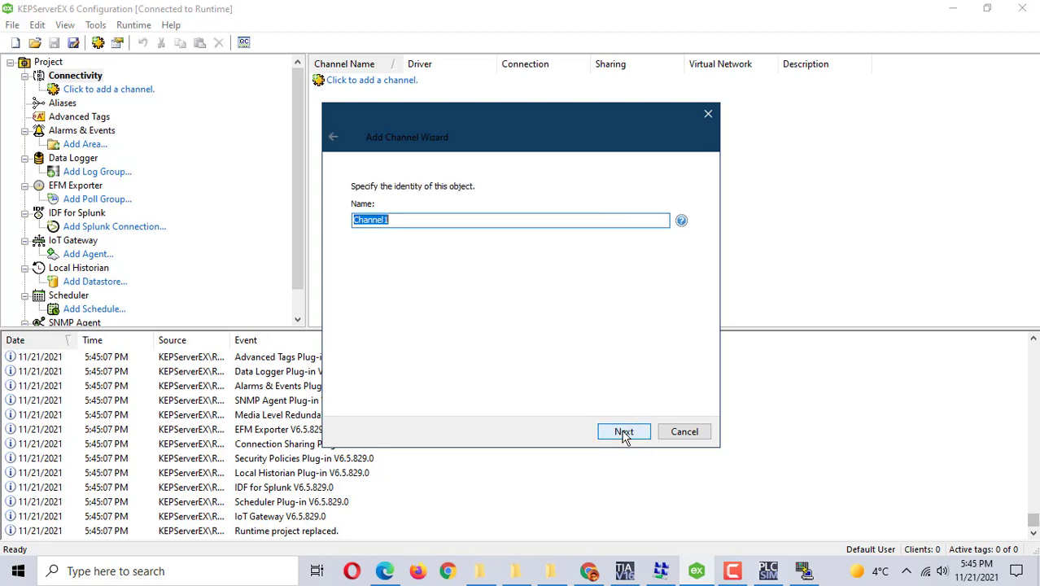
pyautogui.click(622, 437)
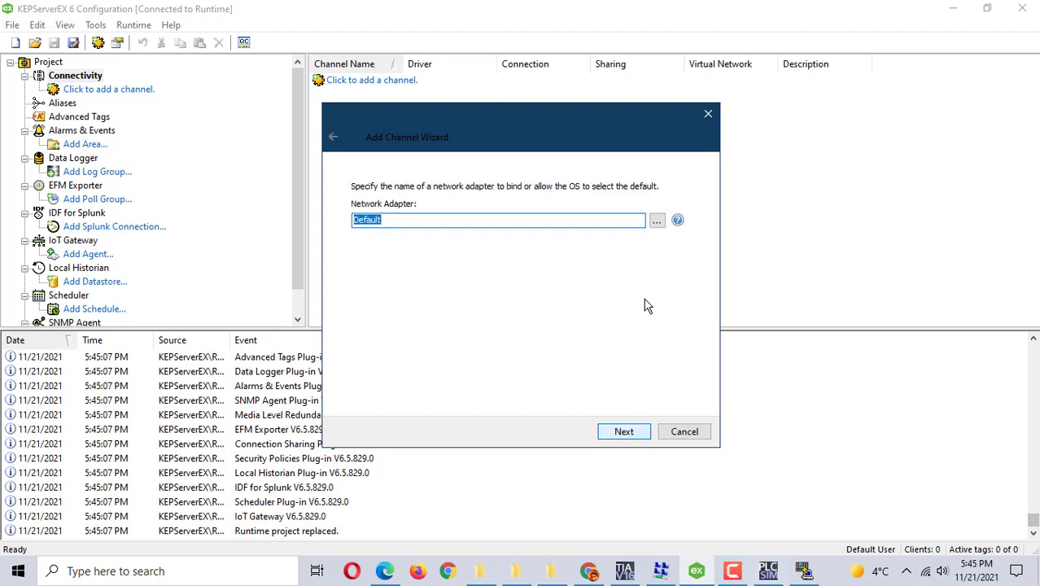
# Bind the channel to the Microsoft KM-TEST Loopback Adapter and finish creating it with the remaining default settings.
pyautogui.click(657, 221)
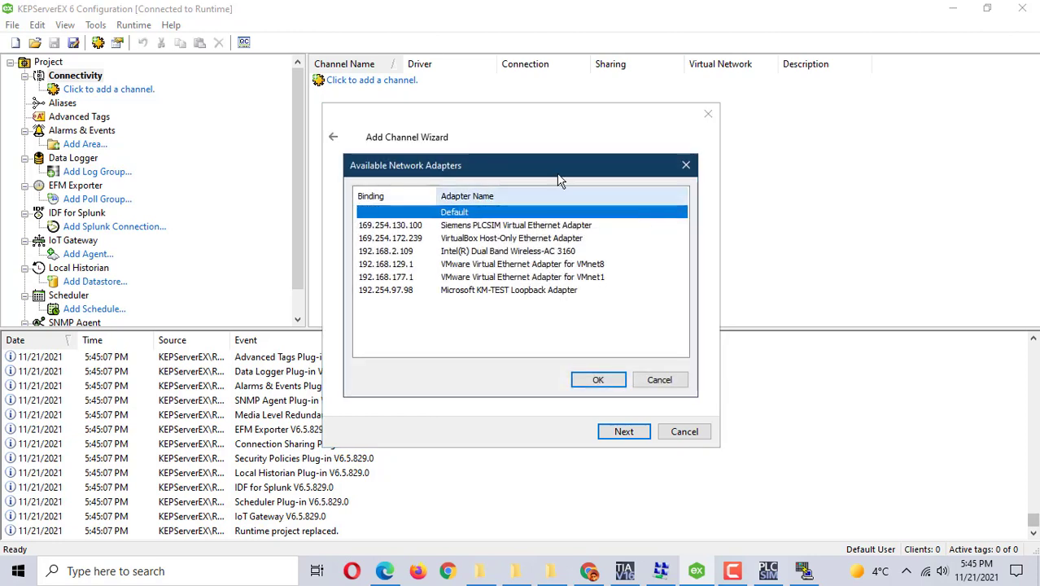
pyautogui.moveTo(468, 166); pyautogui.dragTo(418, 177)
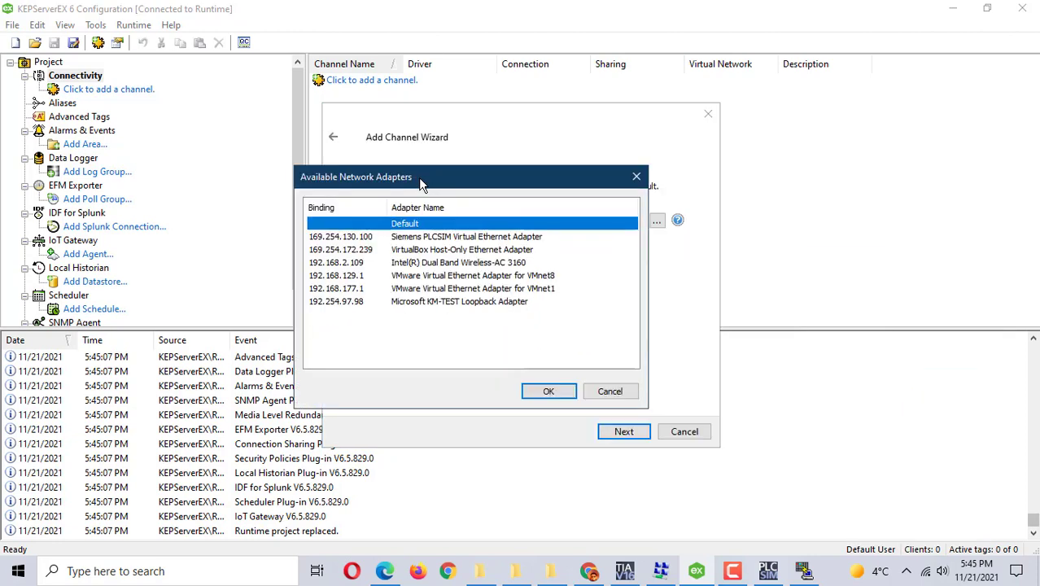
pyautogui.doubleClick(424, 303)
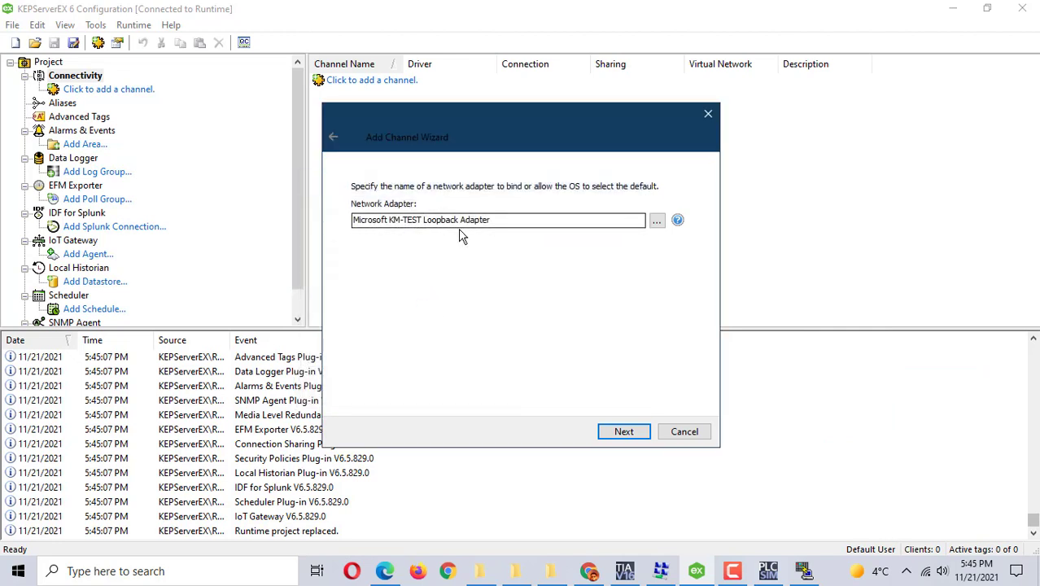
pyautogui.click(623, 433)
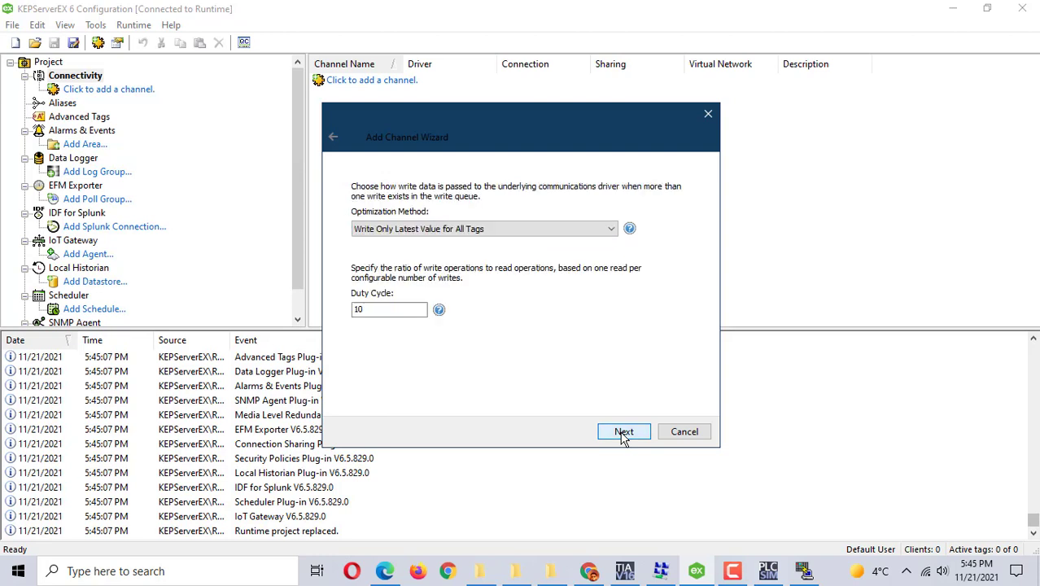
pyautogui.click(623, 432)
pyautogui.click(623, 432)
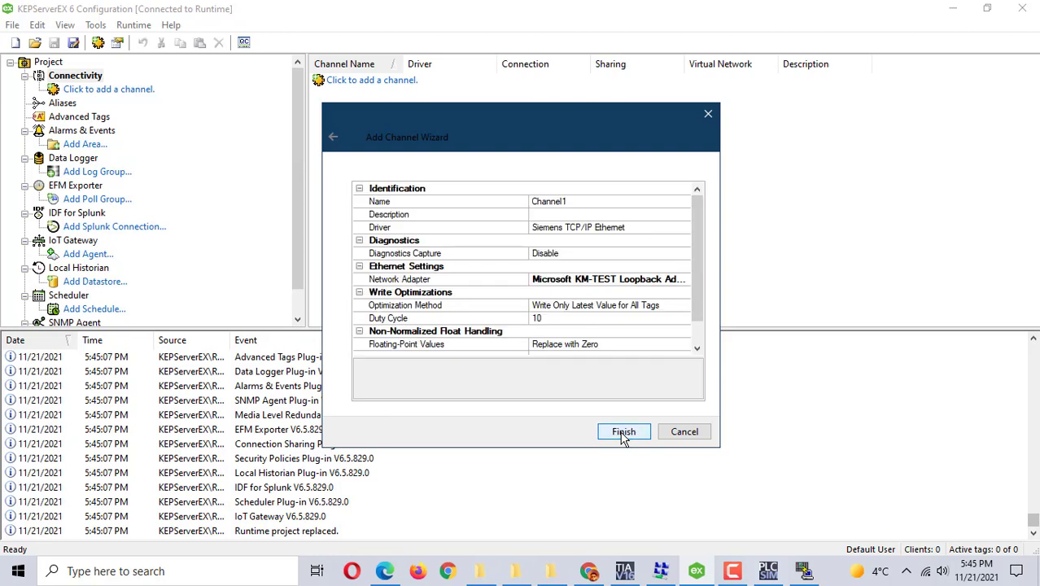
pyautogui.click(623, 433)
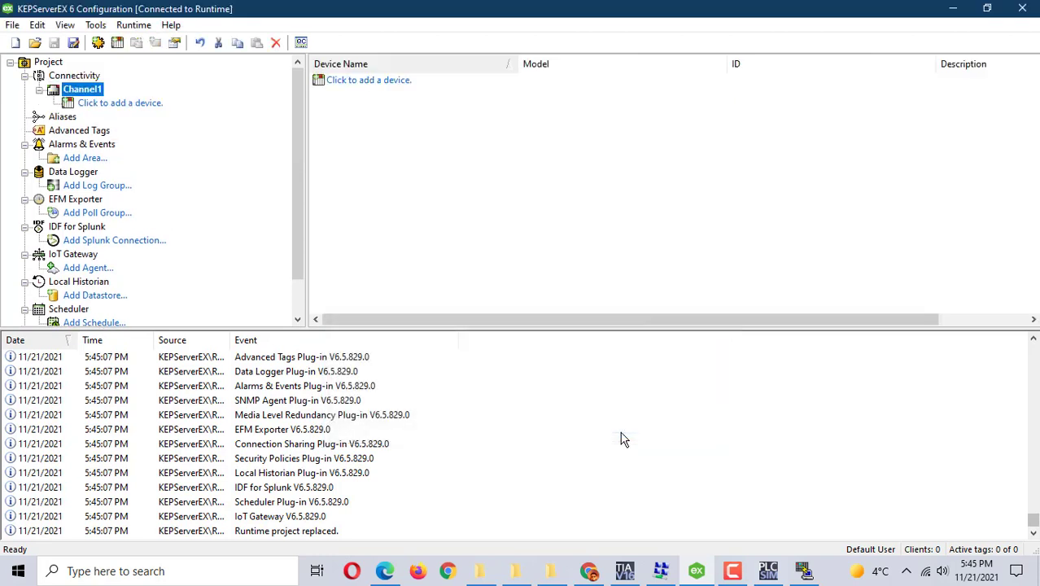
pyautogui.click(118, 102)
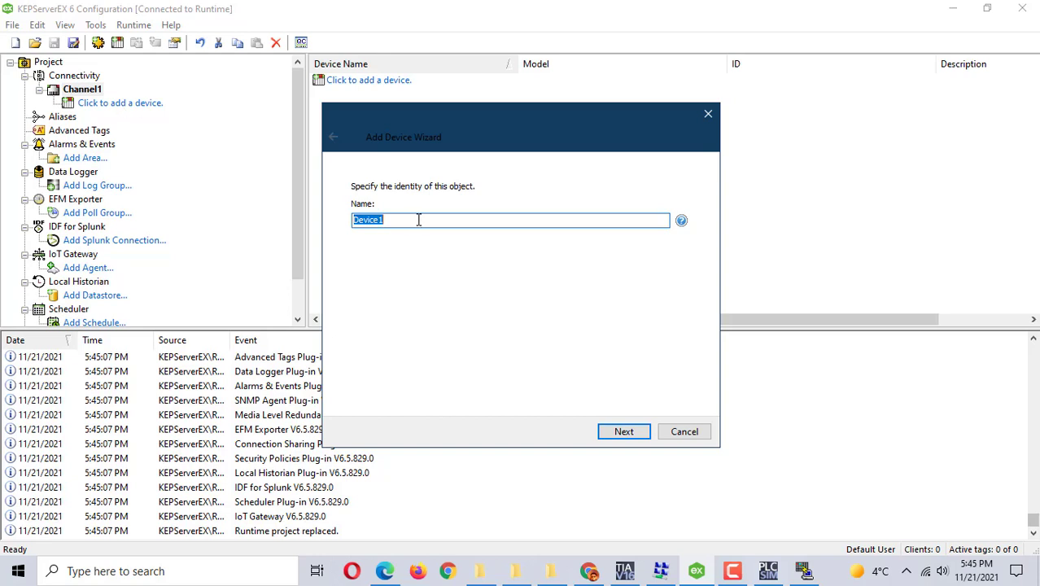
pyautogui.click(623, 432)
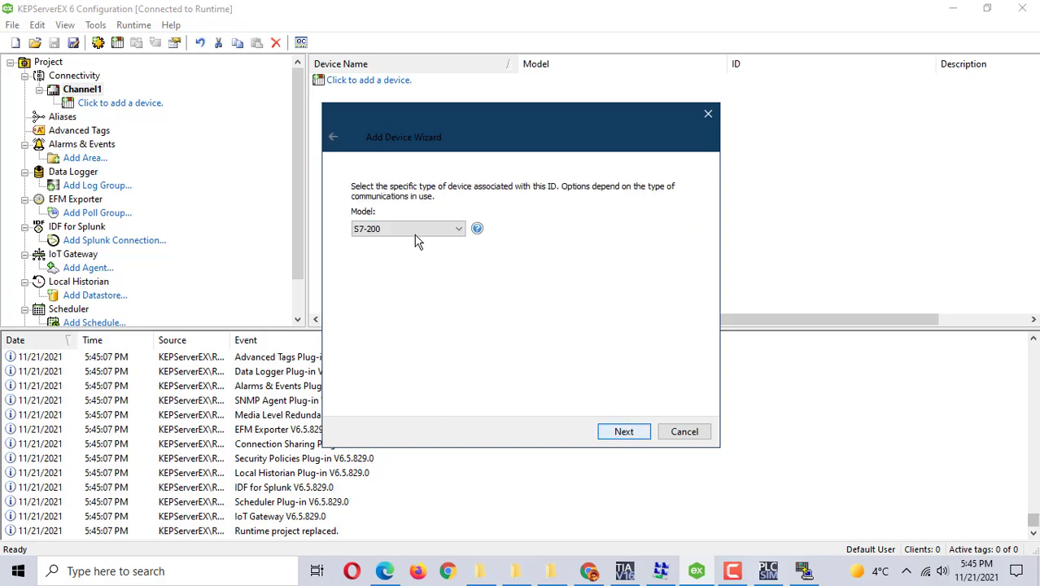
pyautogui.click(677, 437)
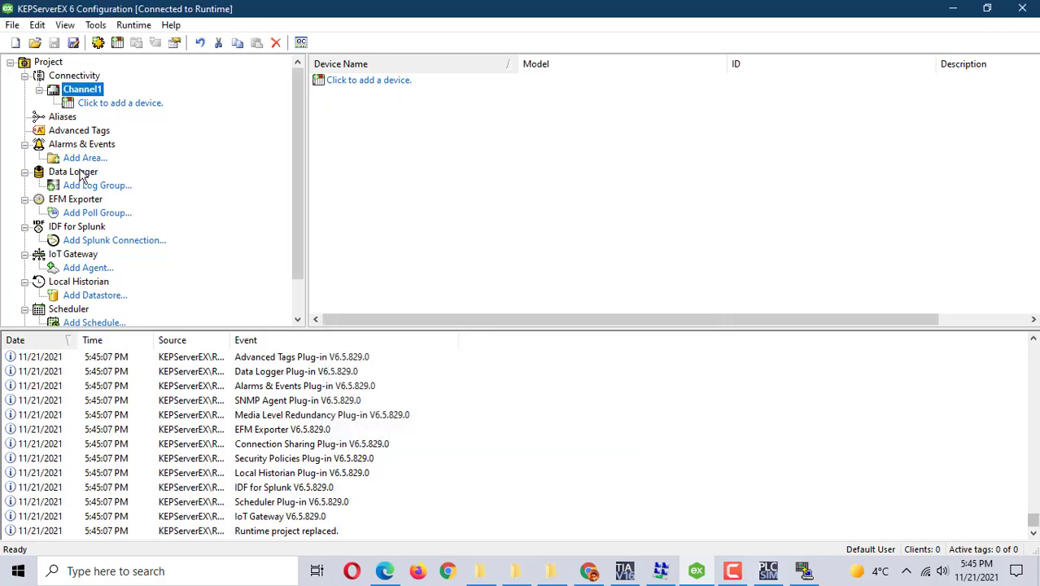
# Start adding a device to Channel1 with the default name Device1 and the S7-1500 model.
pyautogui.click(111, 104)
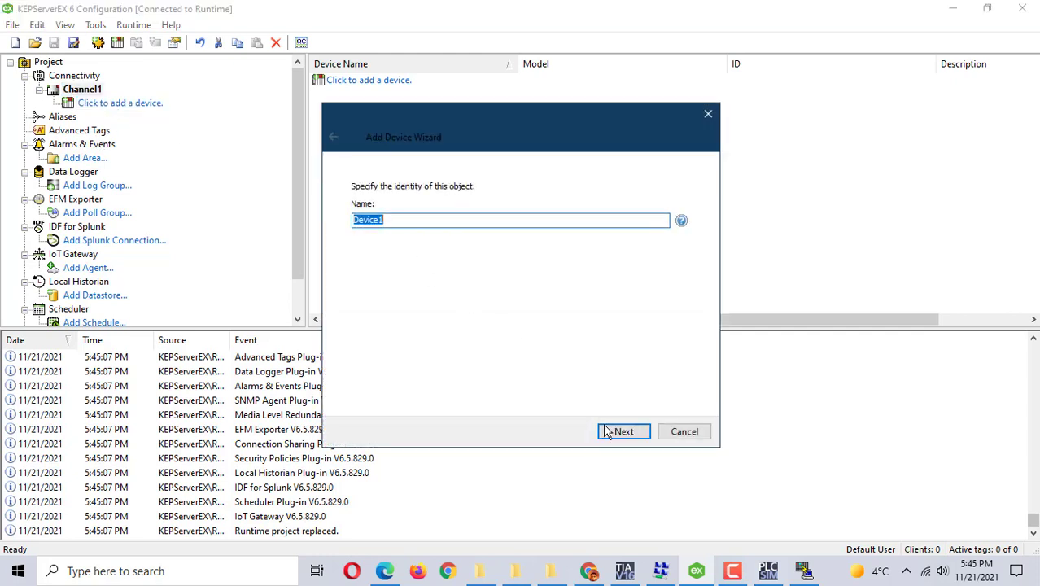
pyautogui.click(623, 431)
pyautogui.click(457, 230)
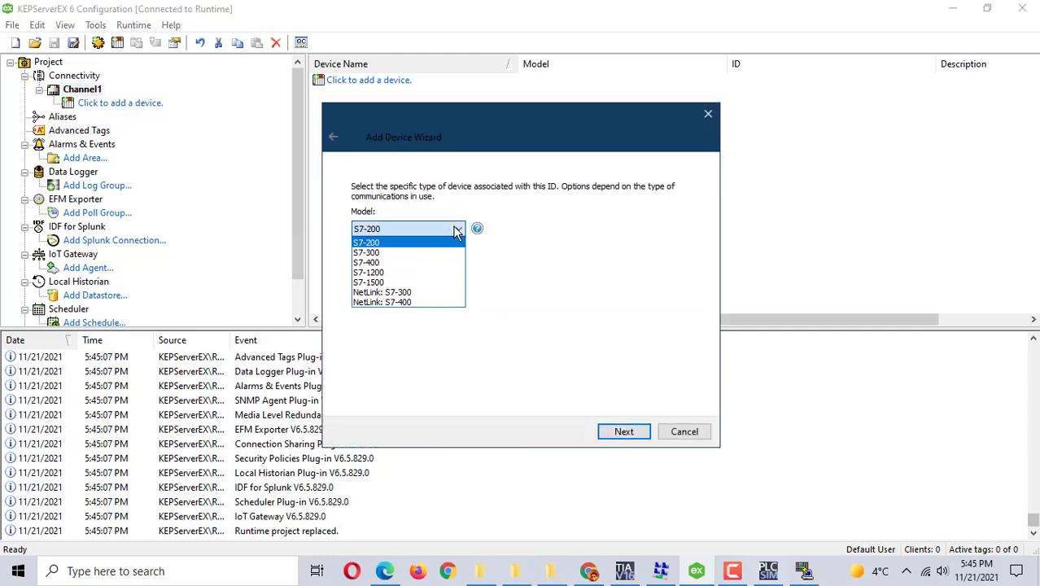
pyautogui.click(368, 282)
pyautogui.click(623, 432)
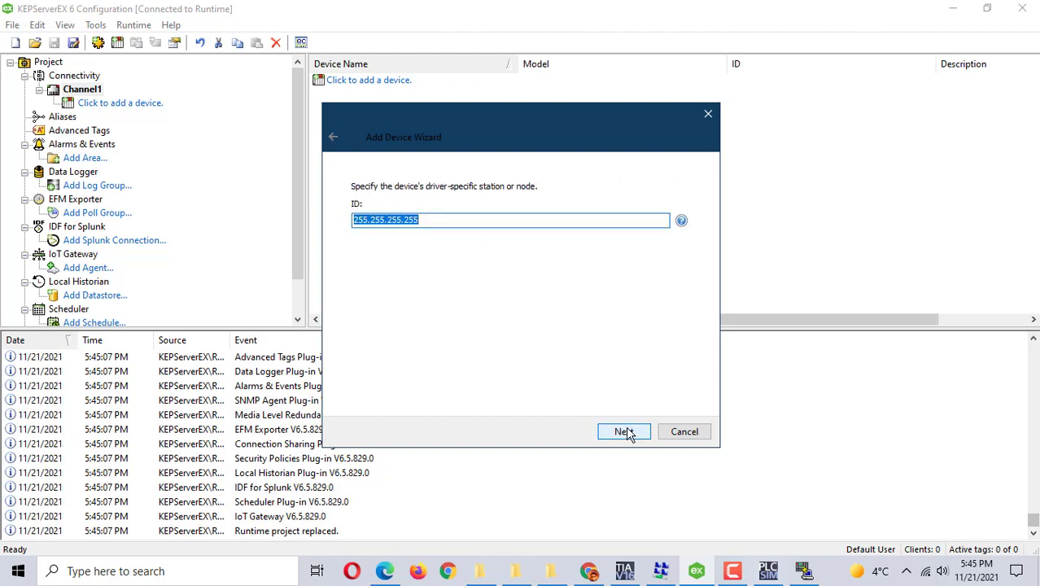
# Set the device ID to 192.254.97.98, the network address of the test station in NetToPLCsim.
pyautogui.click(803, 570)
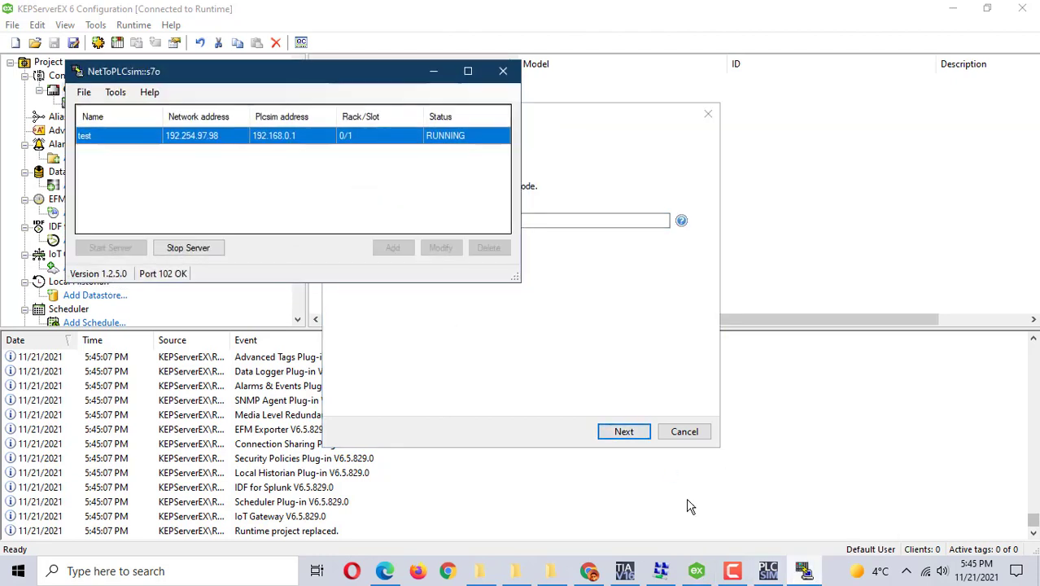
pyautogui.click(204, 57)
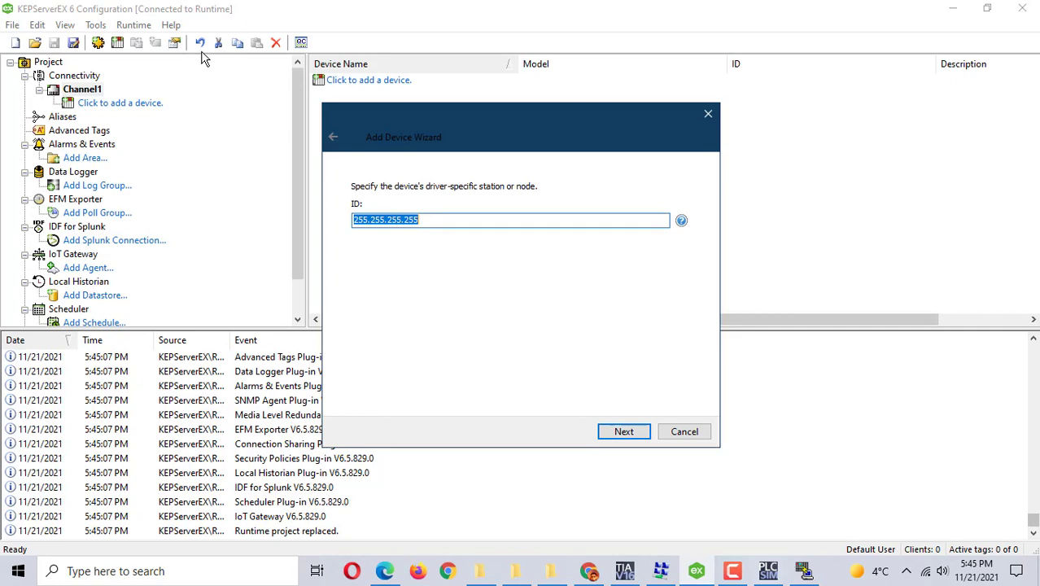
pyautogui.click(801, 570)
pyautogui.moveTo(254, 75); pyautogui.dragTo(672, 360)
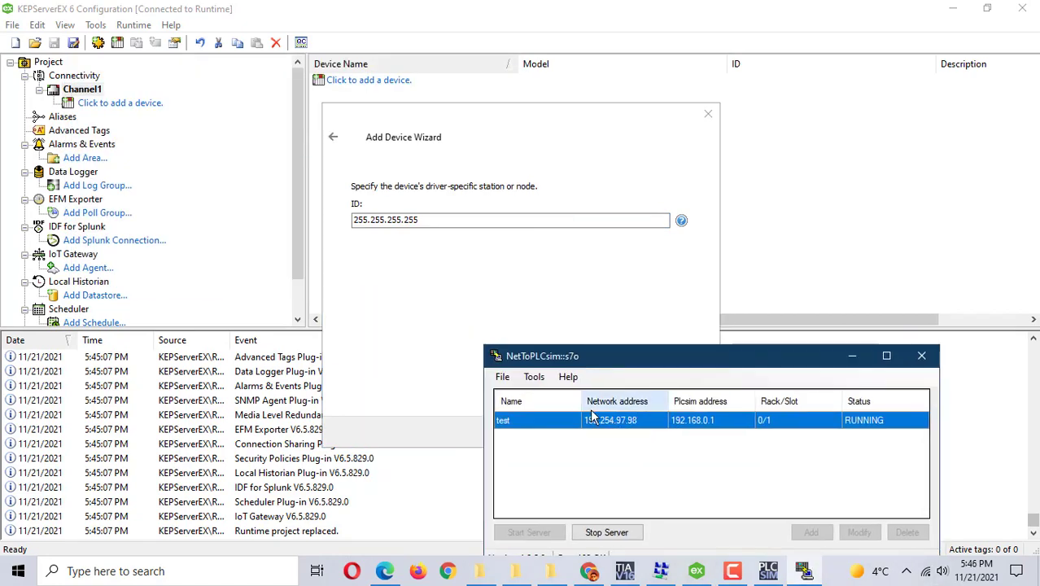
pyautogui.click(428, 221)
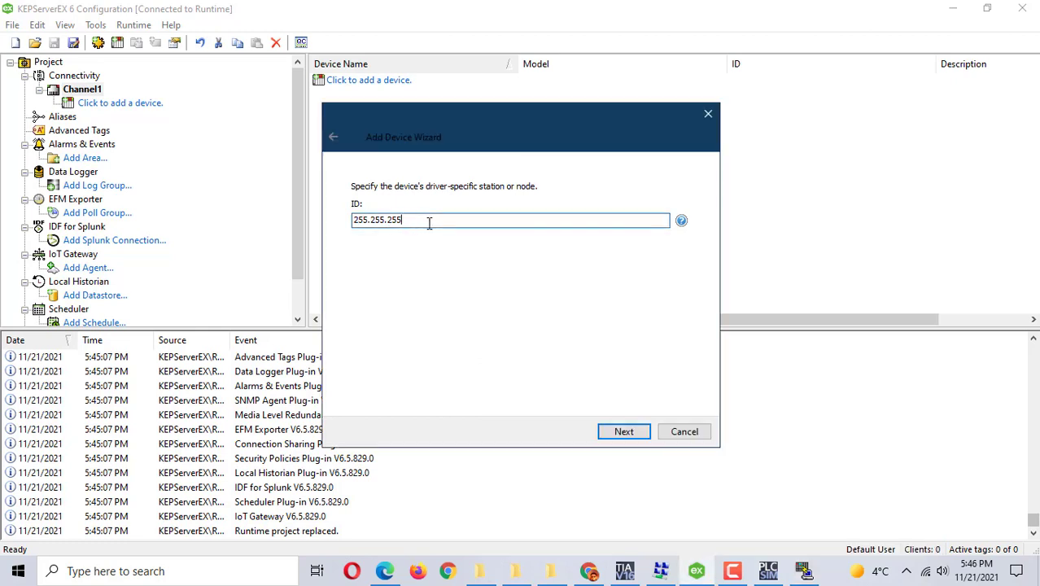
pyautogui.write('192.254')
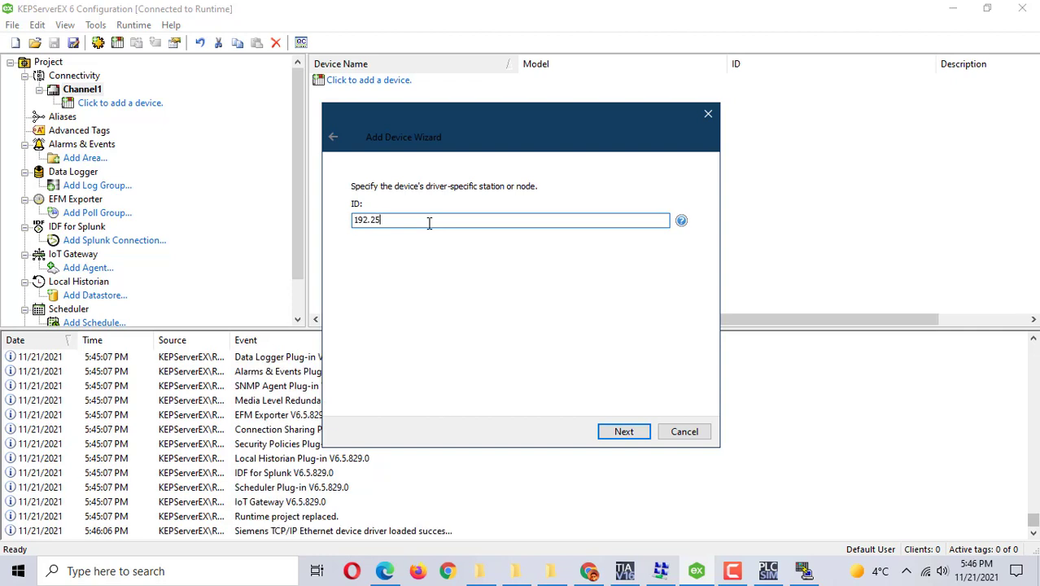
pyautogui.click(802, 571)
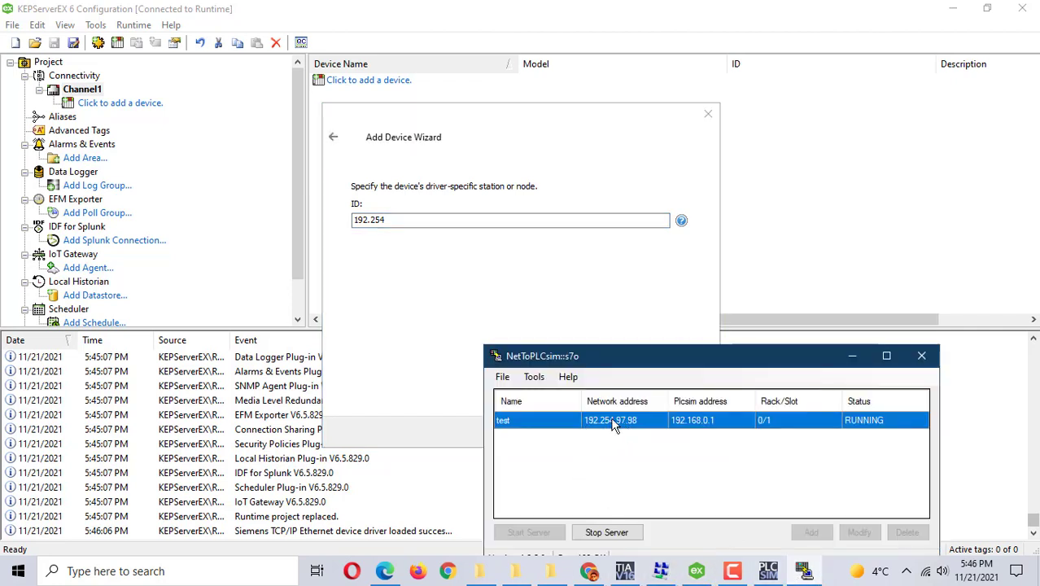
pyautogui.click(421, 220)
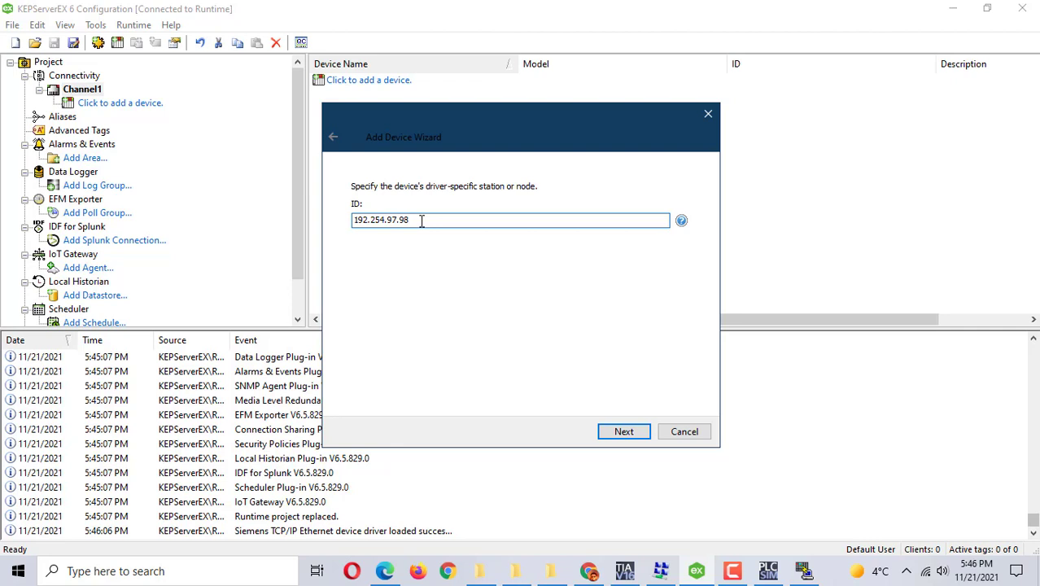
# Compare the entered device ID with the test station's network address in NetToPLCsim, and return to the device setup.
pyautogui.moveTo(816, 577)
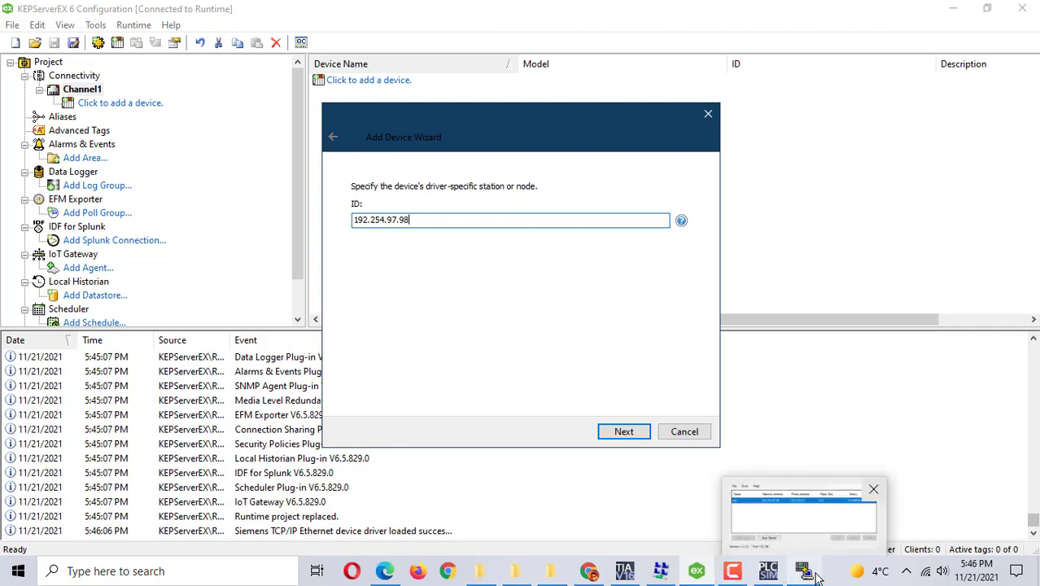
pyautogui.click(803, 509)
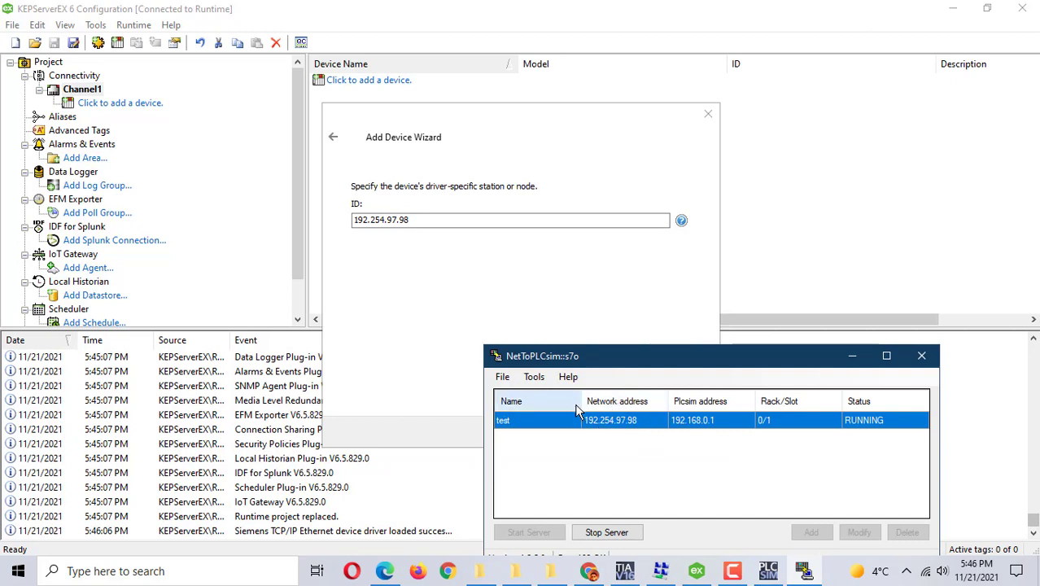
pyautogui.click(852, 355)
pyautogui.click(803, 571)
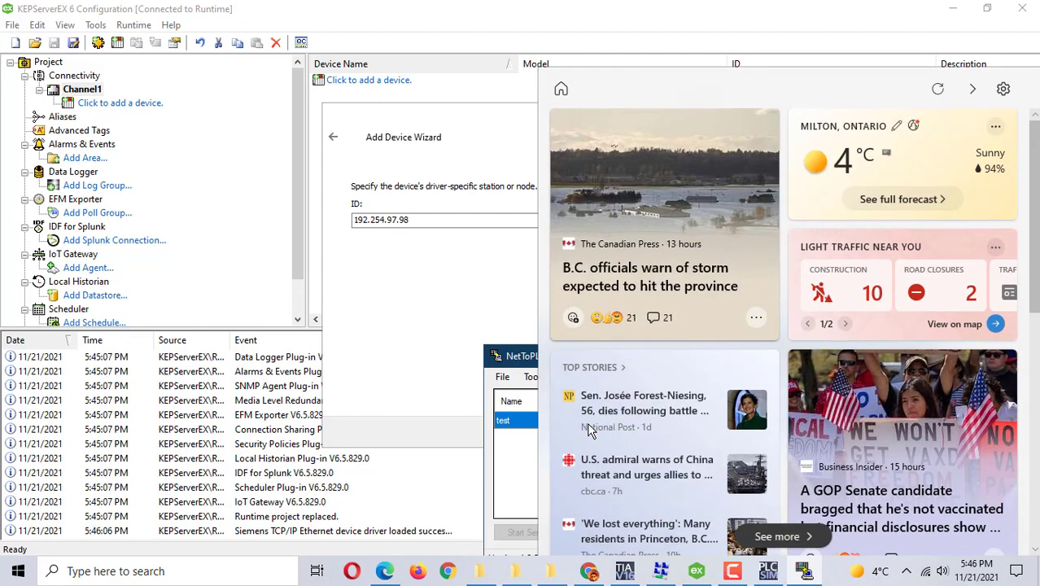
pyautogui.click(358, 345)
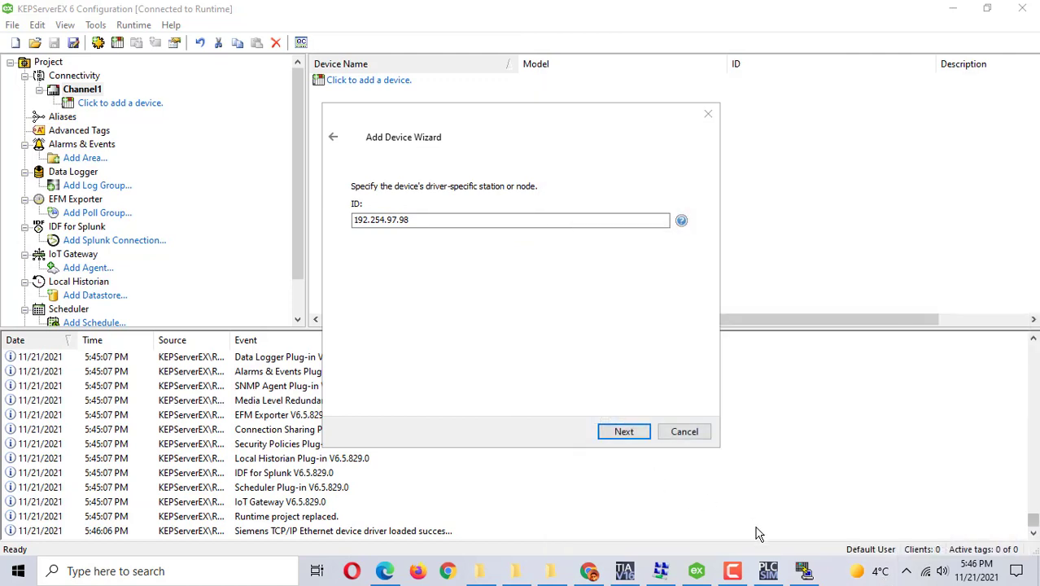
# Recheck the device ID against the test station in NetToPLCsim, and finish creating Device1 with the remaining default settings.
pyautogui.click(804, 572)
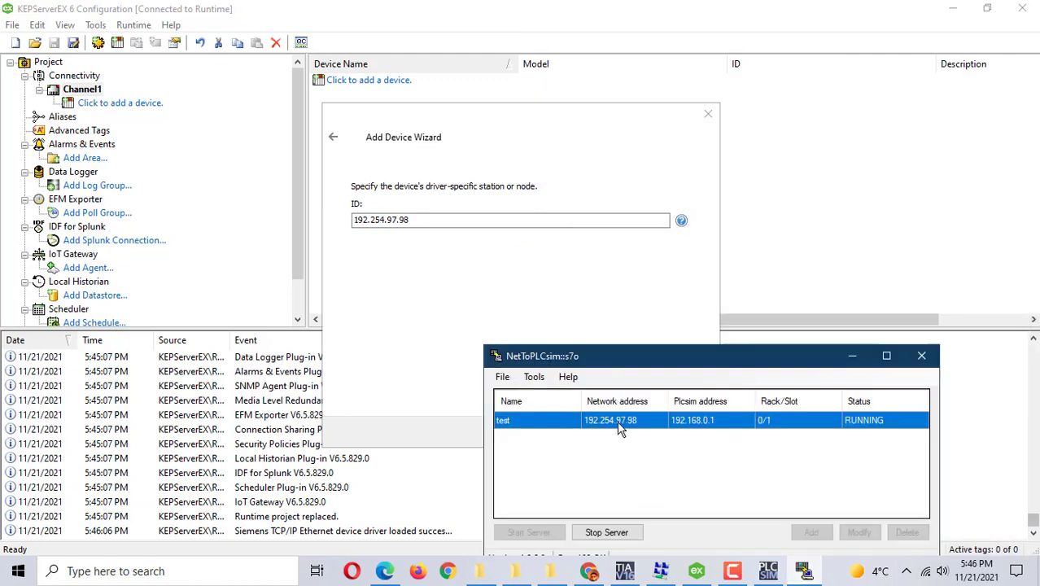
pyautogui.click(552, 251)
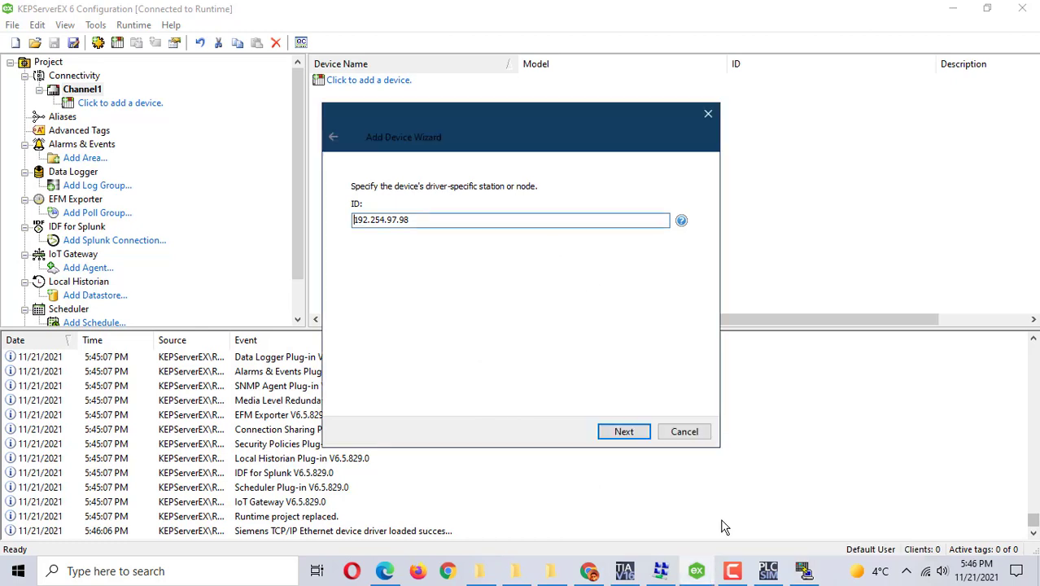
pyautogui.click(624, 432)
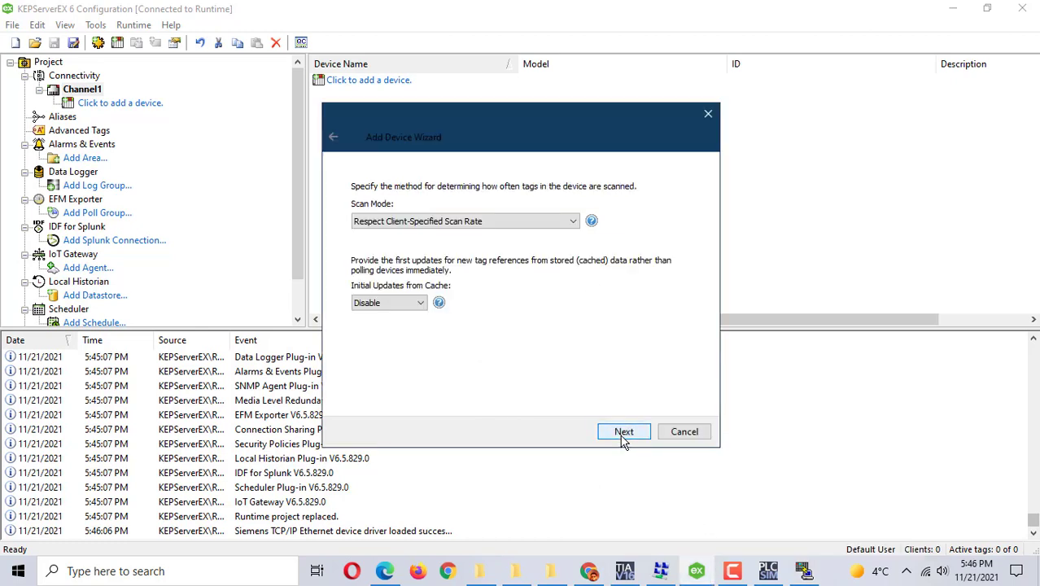
pyautogui.click(623, 434)
pyautogui.click(623, 433)
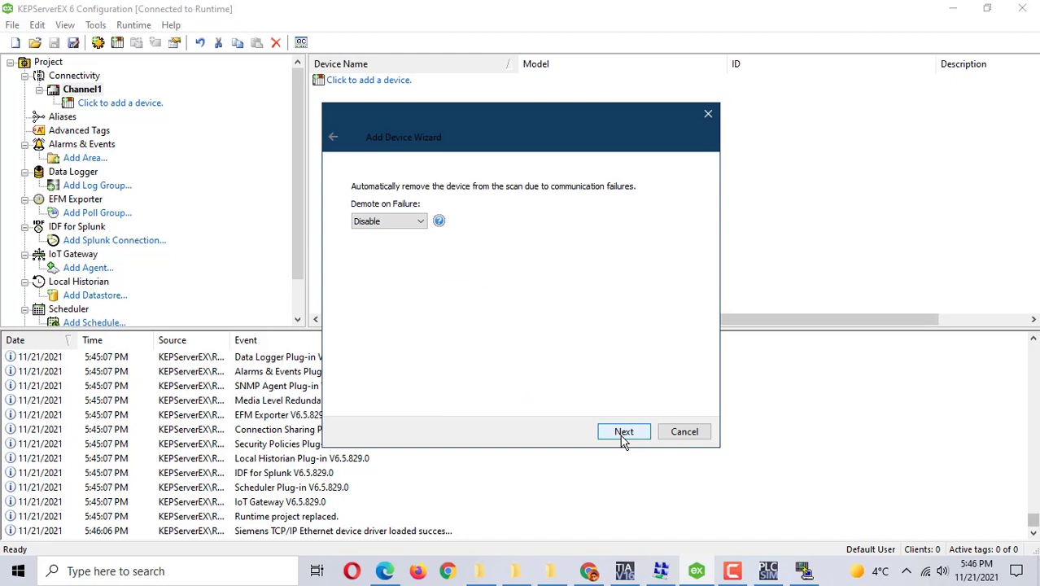
pyautogui.click(623, 434)
pyautogui.click(623, 433)
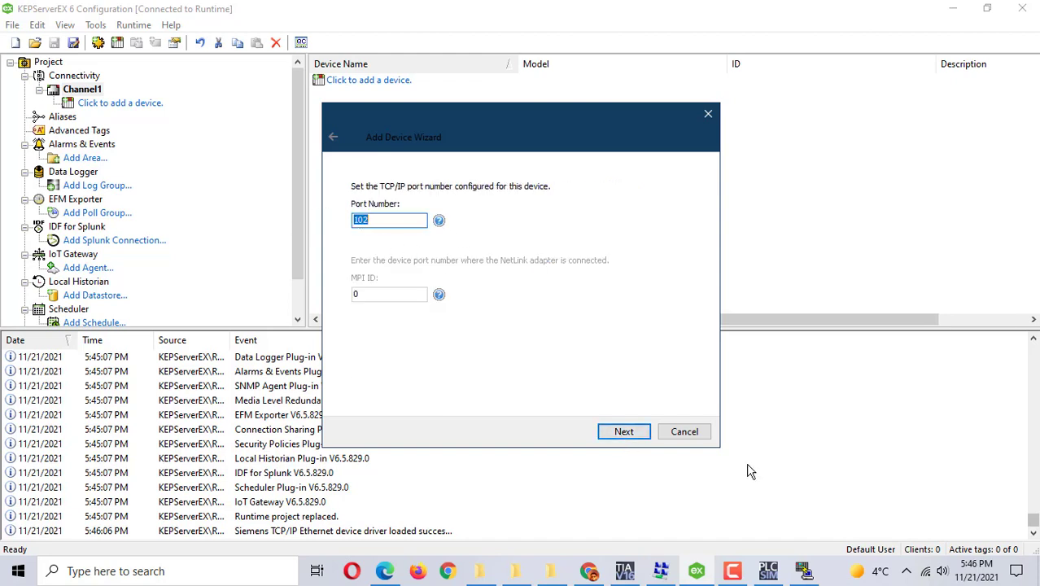
pyautogui.click(613, 436)
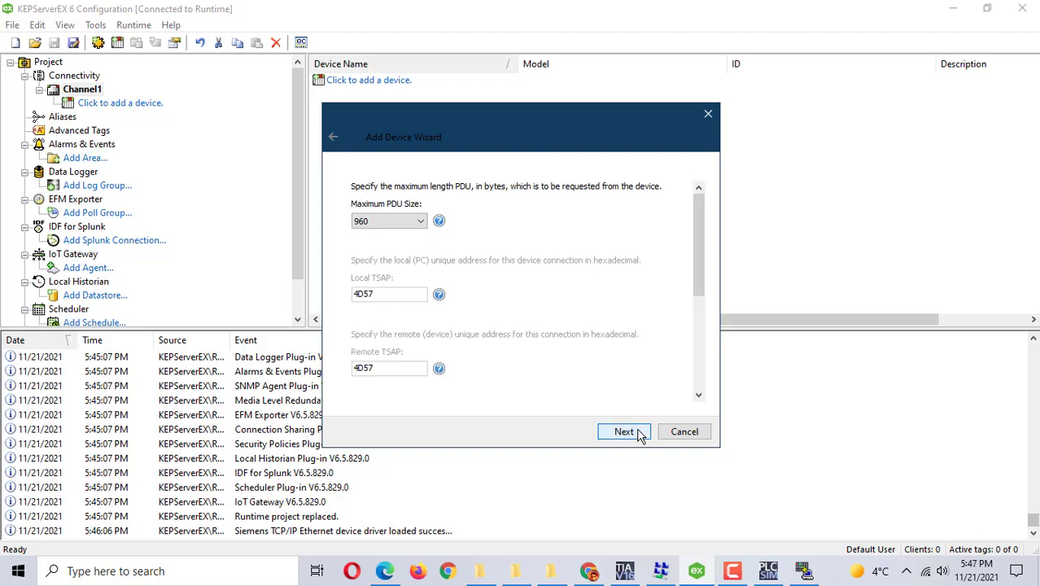
pyautogui.click(624, 435)
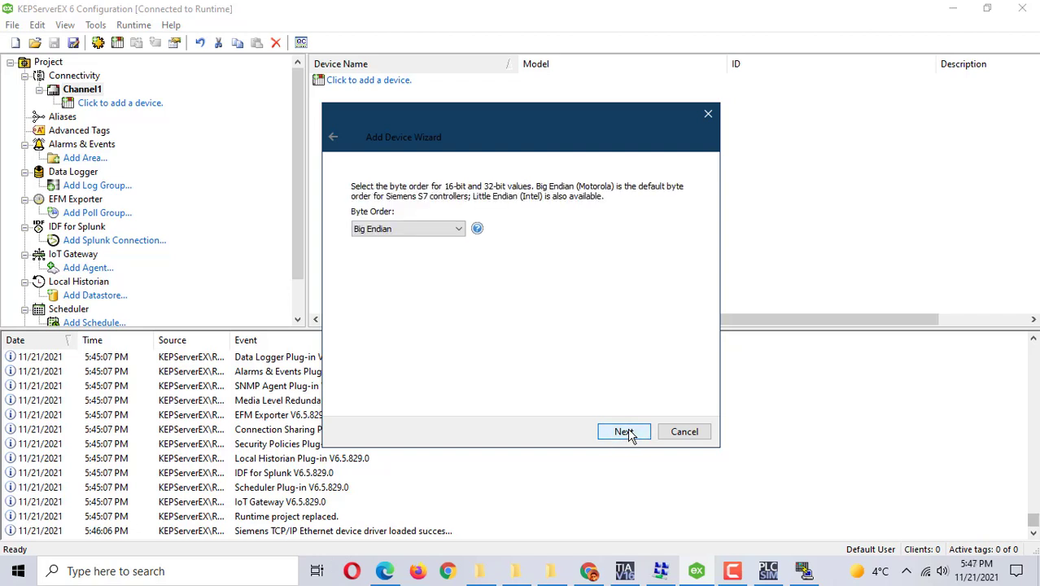
pyautogui.click(624, 432)
pyautogui.click(624, 433)
pyautogui.click(624, 432)
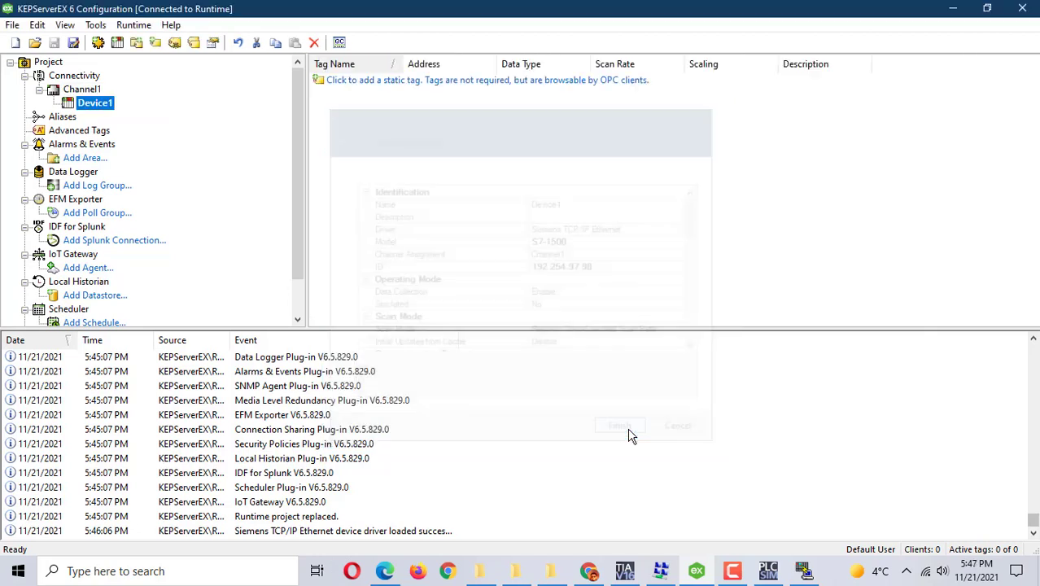
# Add a static tag named start at address M0.0 to Device1, keeping the other properties at their defaults.
pyautogui.rightClick(361, 84)
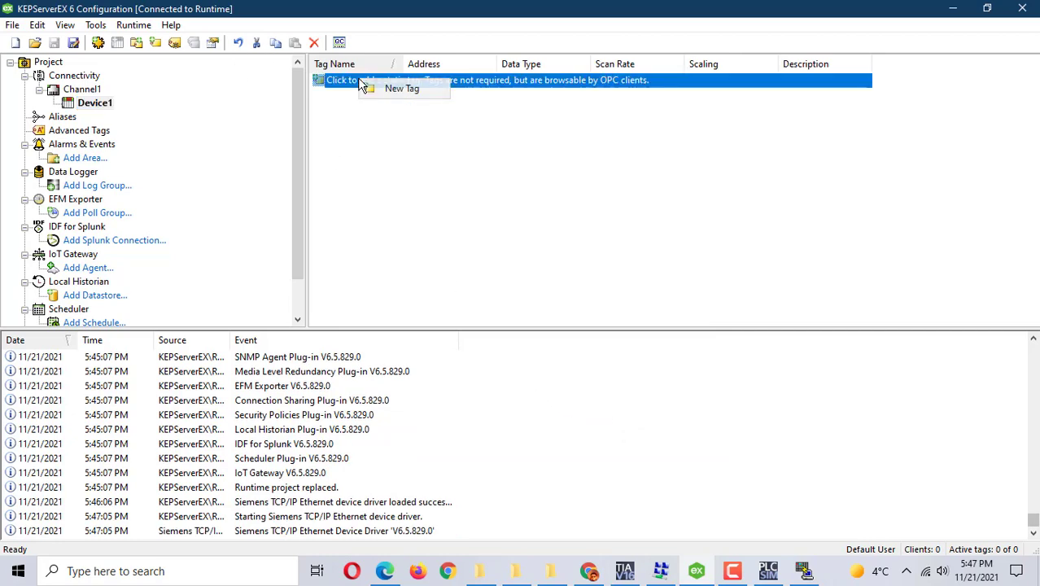
pyautogui.click(392, 90)
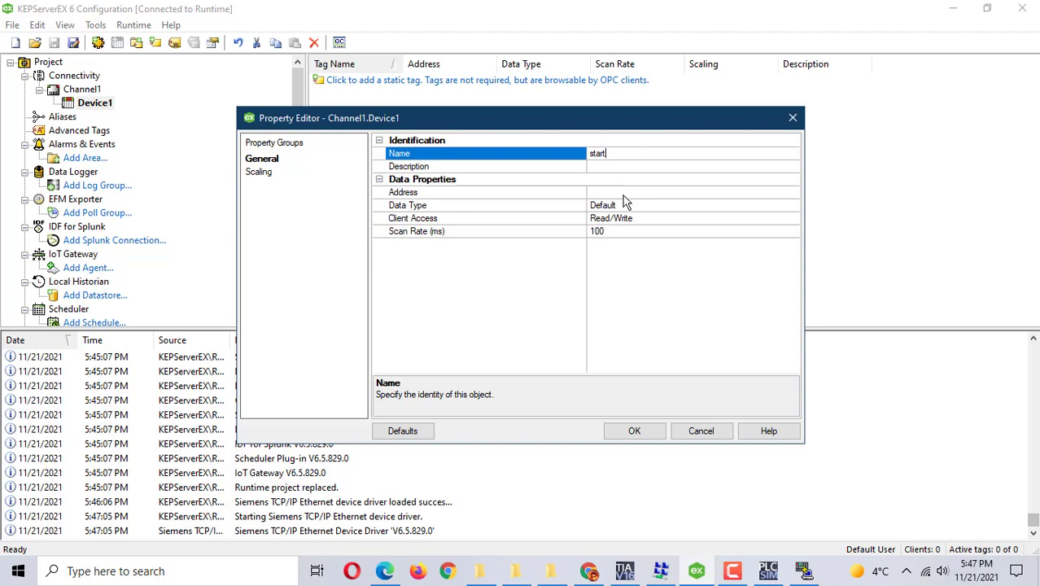
pyautogui.click(623, 195)
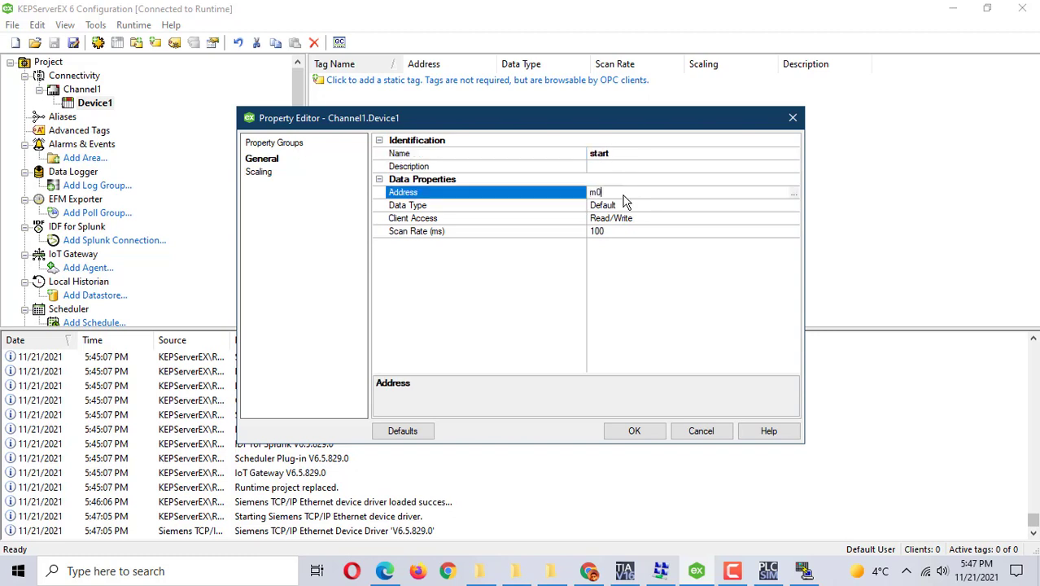
pyautogui.click(664, 262)
pyautogui.click(634, 431)
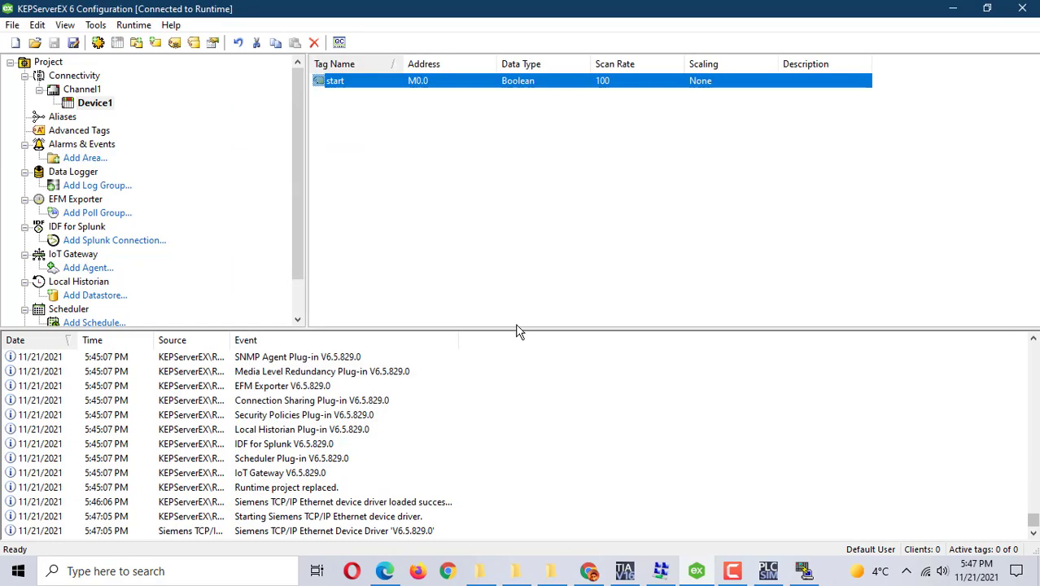
# Launch OPC Quick Client, examine the value and quality of the Channel1.Device1 items, and return to the KEPServerEX configuration.
pyautogui.click(339, 43)
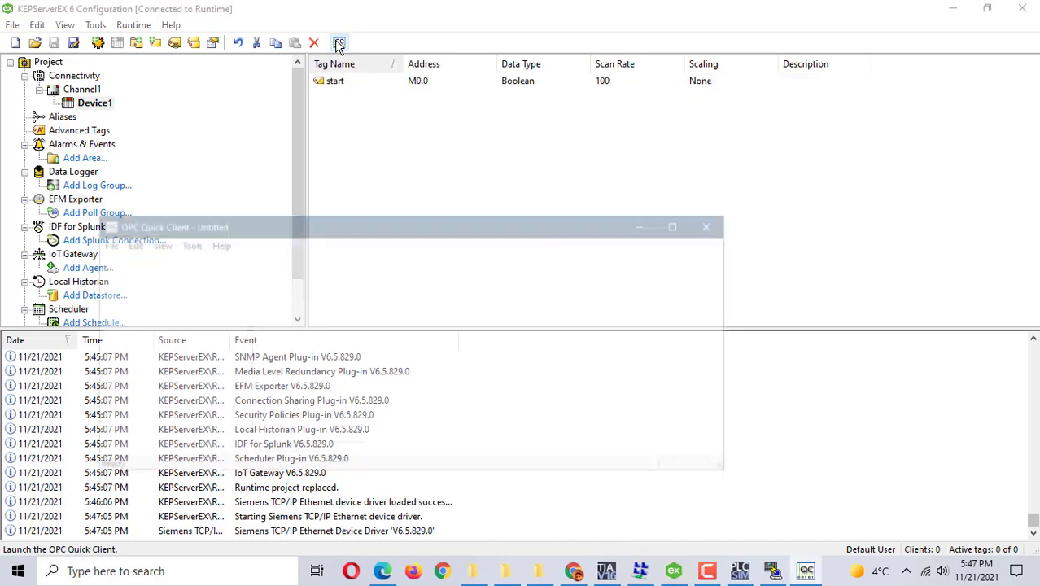
pyautogui.click(193, 362)
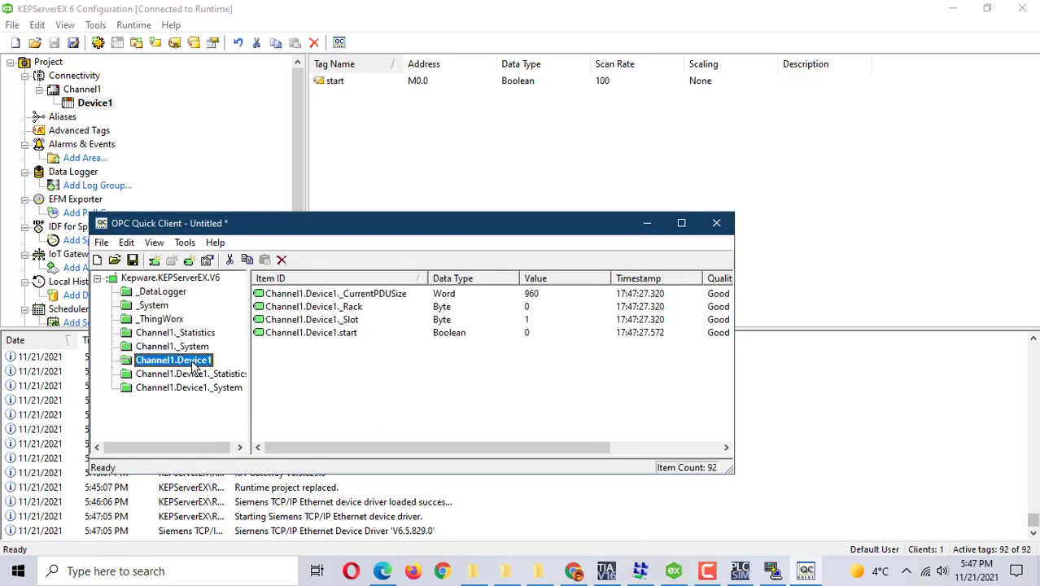
pyautogui.click(680, 223)
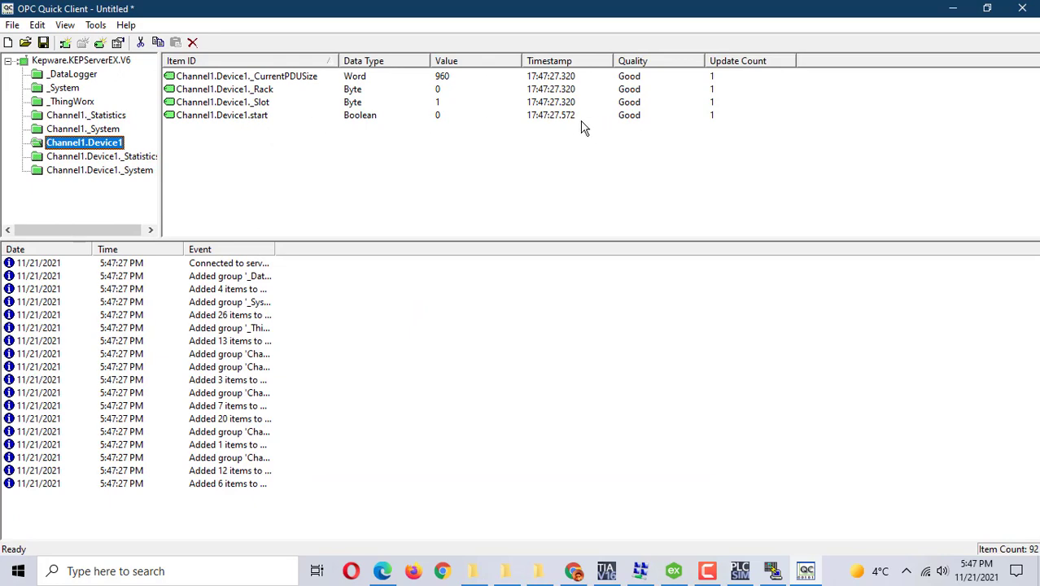
pyautogui.click(953, 9)
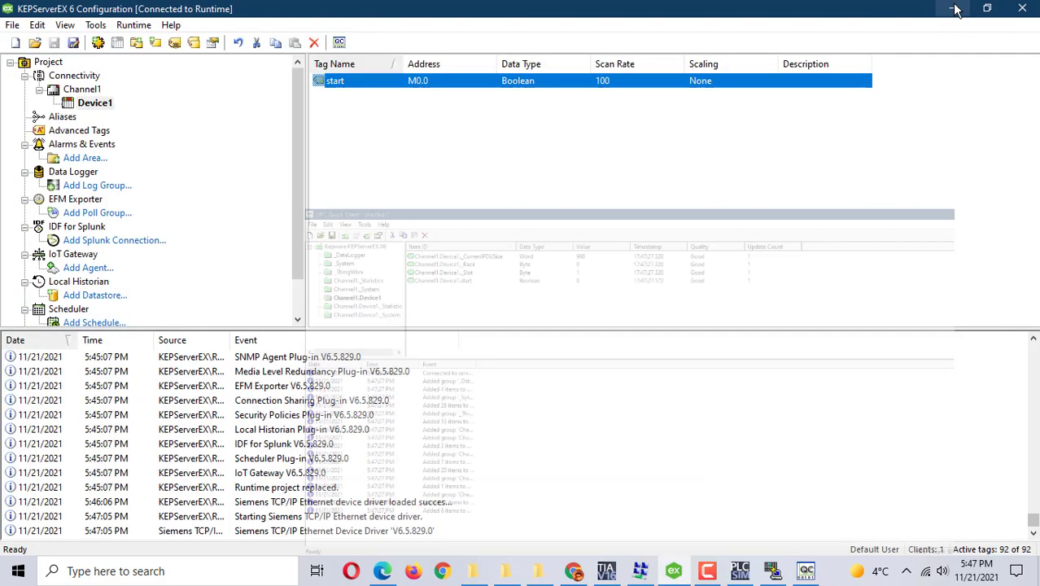
# Add a static tag named stop at address M0.1 to Device1.
pyautogui.rightClick(344, 106)
pyautogui.click(379, 115)
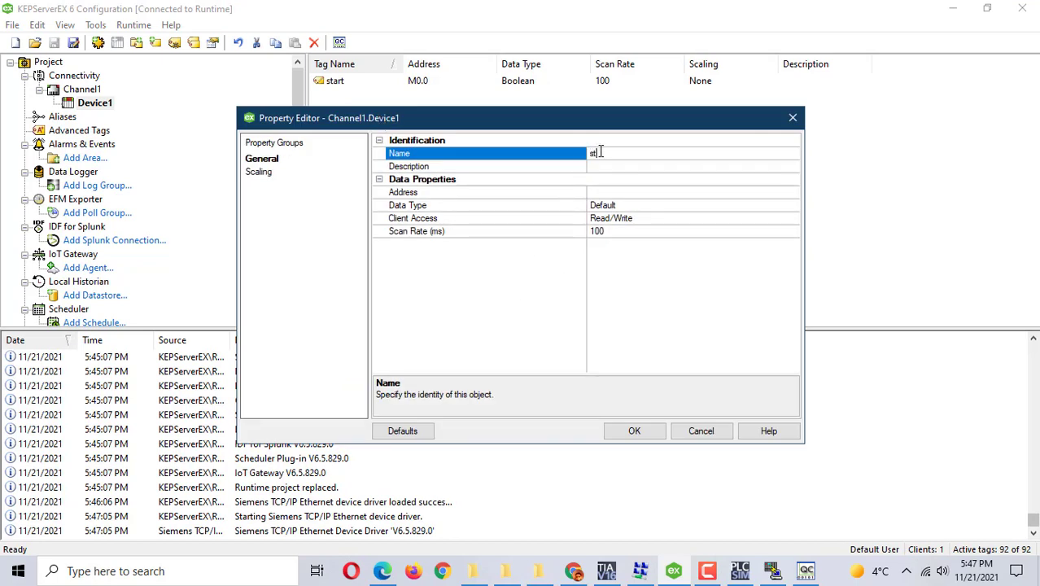
pyautogui.write('stop')
pyautogui.click(594, 195)
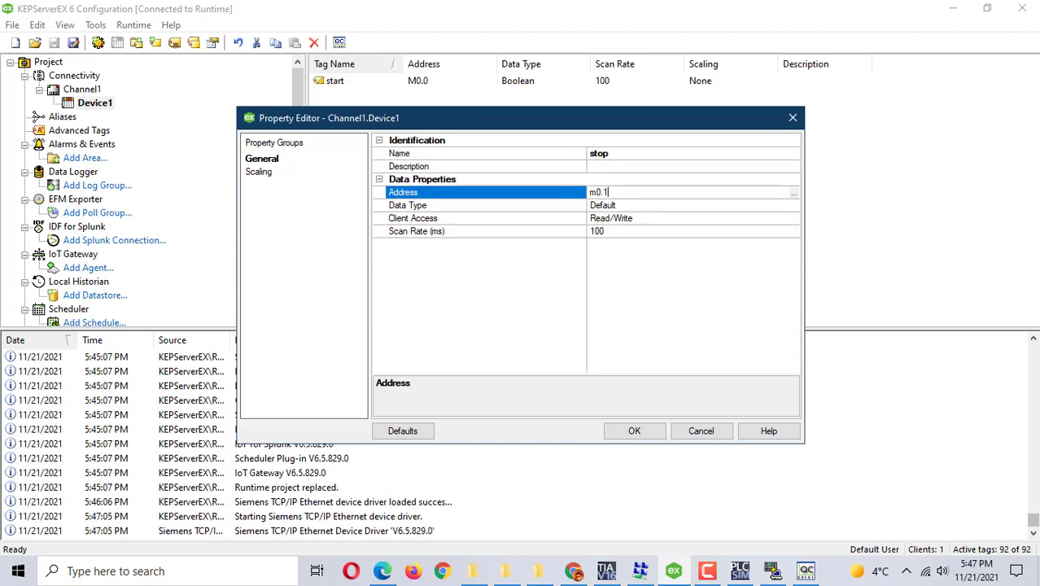
pyautogui.click(633, 431)
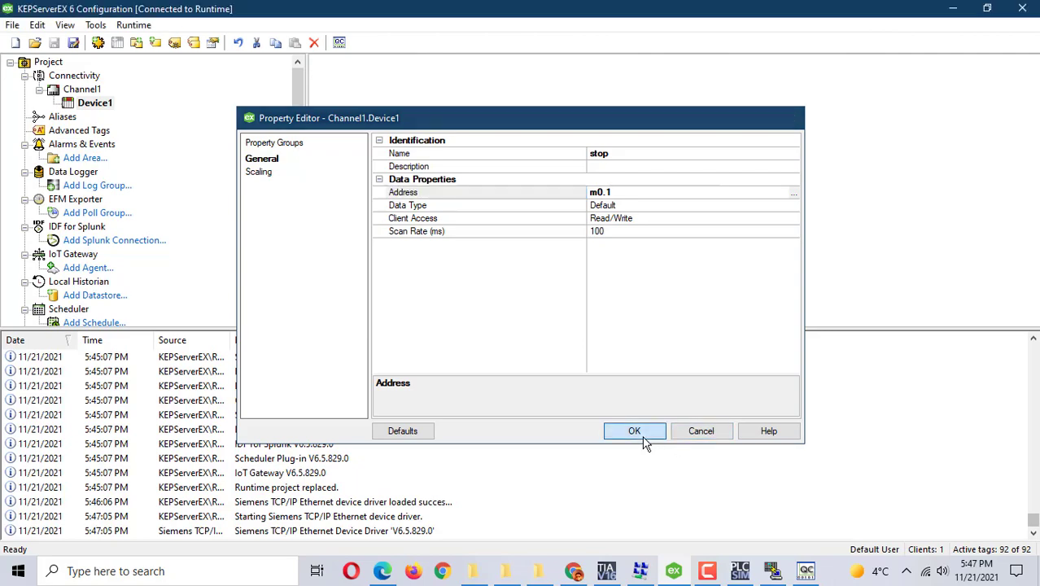
# Check the ladder operands in TIA Portal, and add a tag named coil at address M0.3 to Device1 in KEPServerEX.
pyautogui.moveTo(604, 573)
pyautogui.click(605, 574)
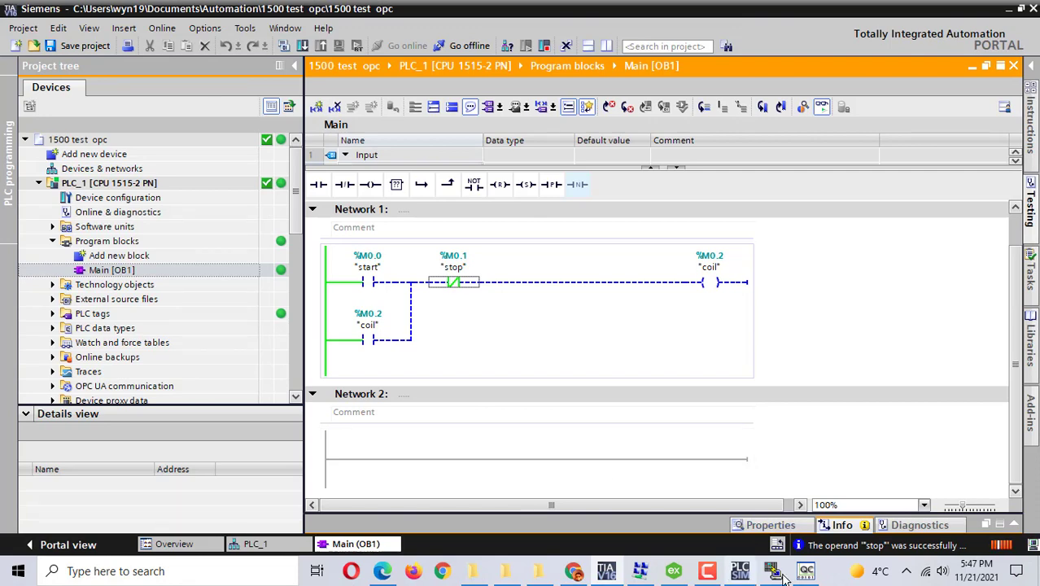
pyautogui.moveTo(767, 574)
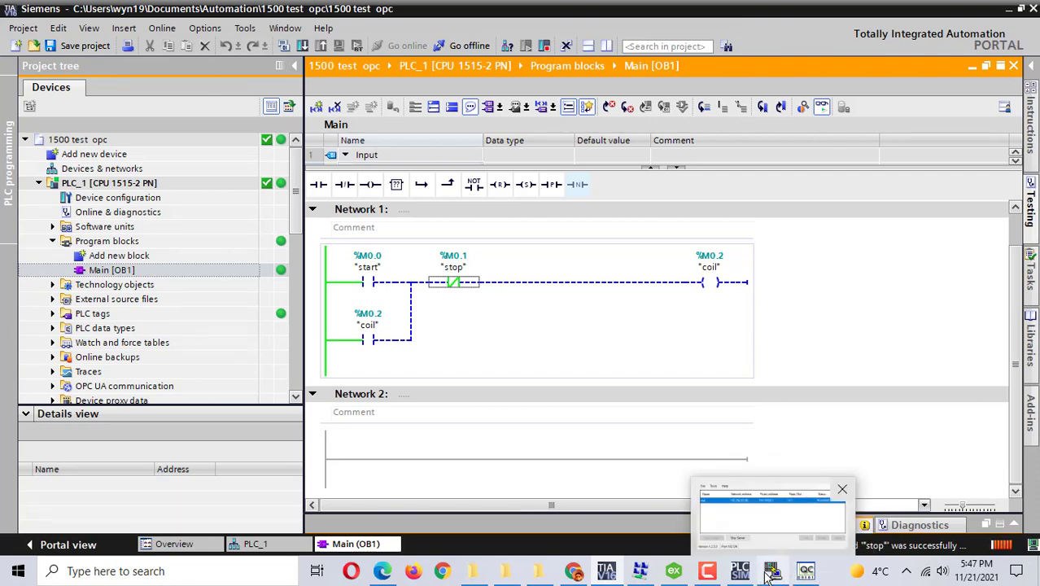
pyautogui.click(673, 571)
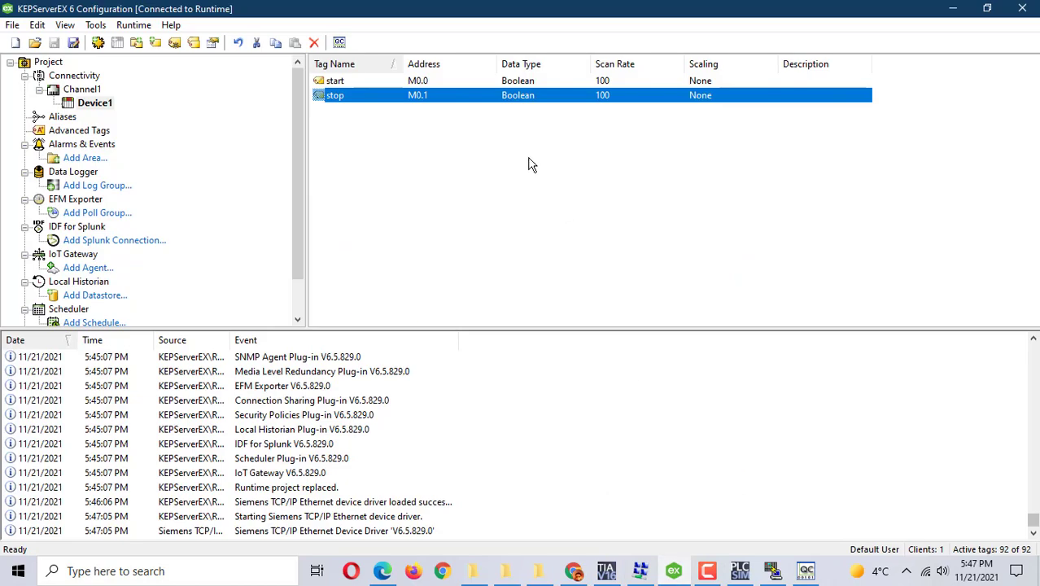
pyautogui.rightClick(383, 144)
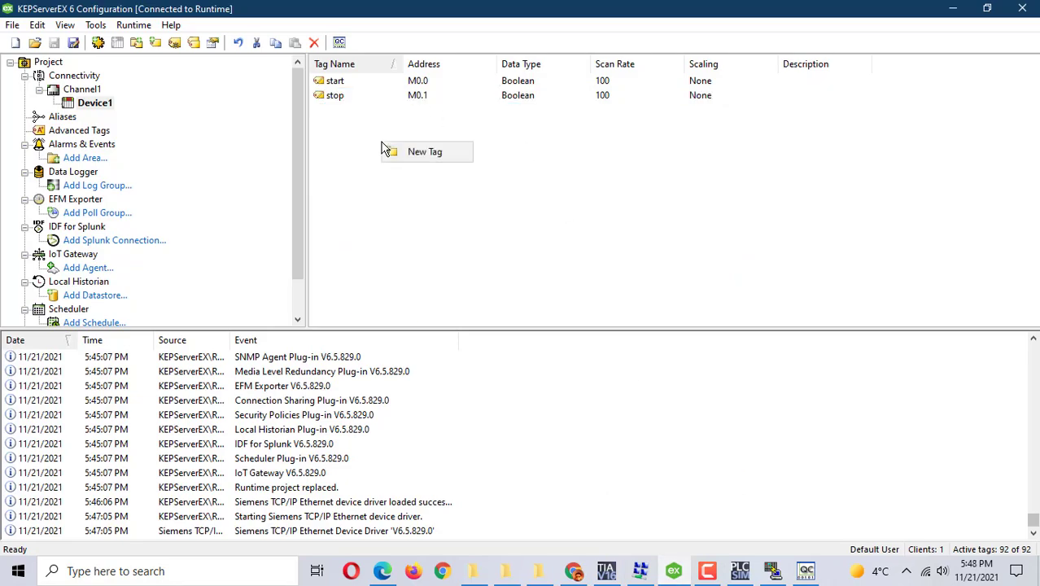
pyautogui.click(444, 157)
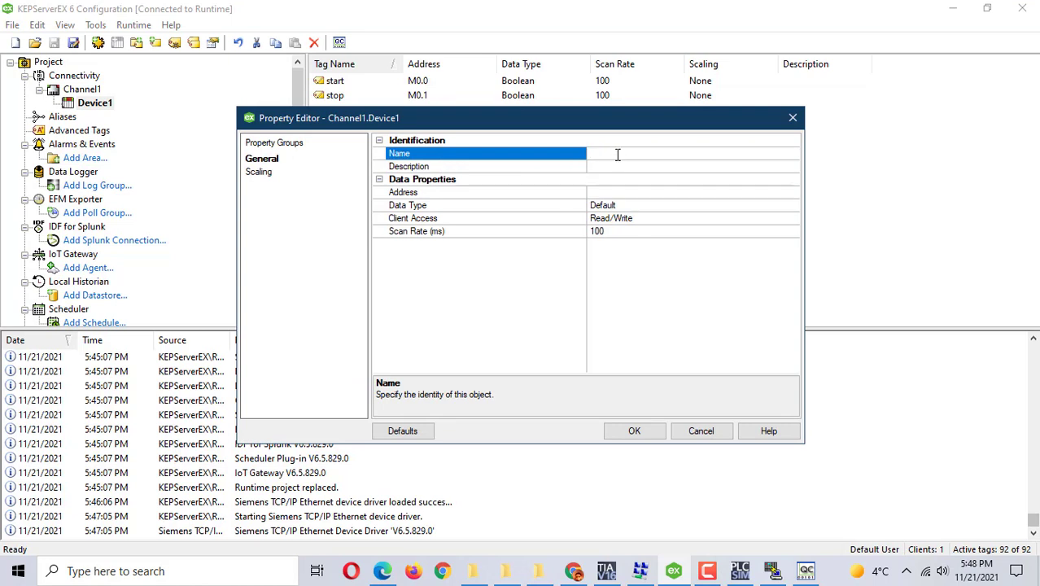
pyautogui.write('coil')
pyautogui.click(659, 191)
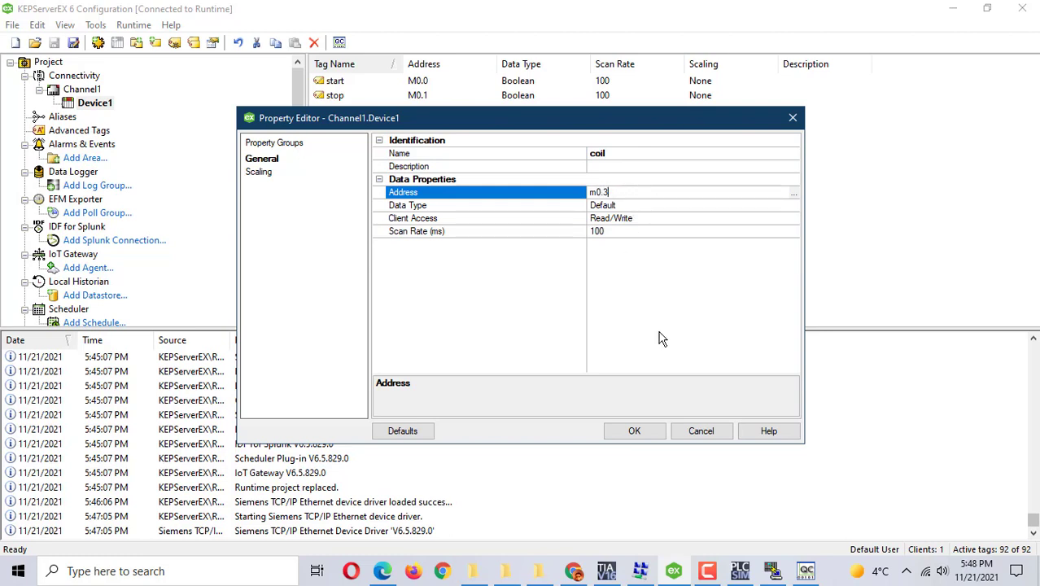
pyautogui.write('m0.3')
pyautogui.click(704, 287)
pyautogui.click(633, 430)
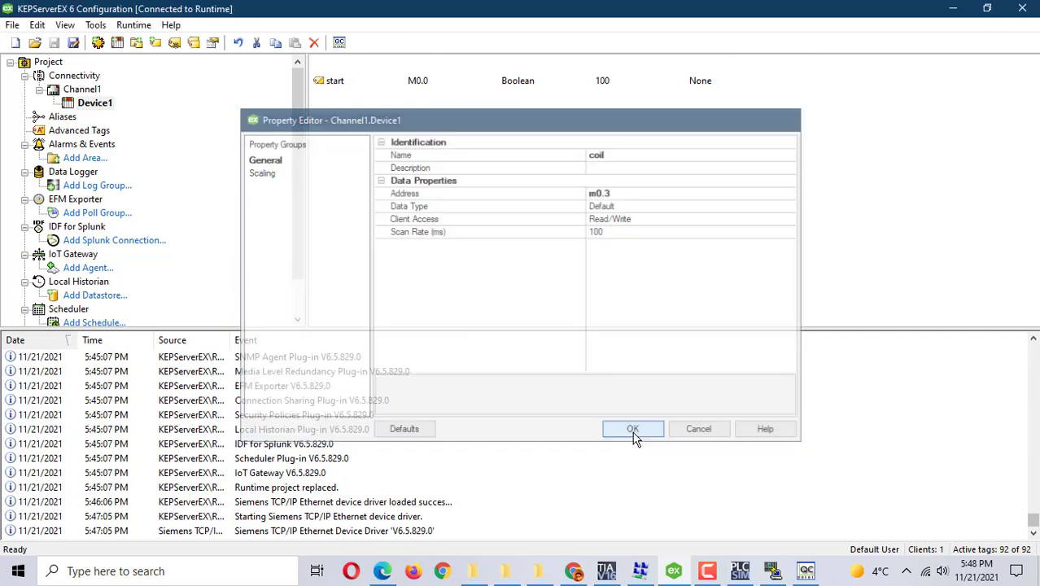
# Check the coil's address in the TIA Portal ladder program, and delete the coil tag from Device1 in KEPServerEX.
pyautogui.click(606, 571)
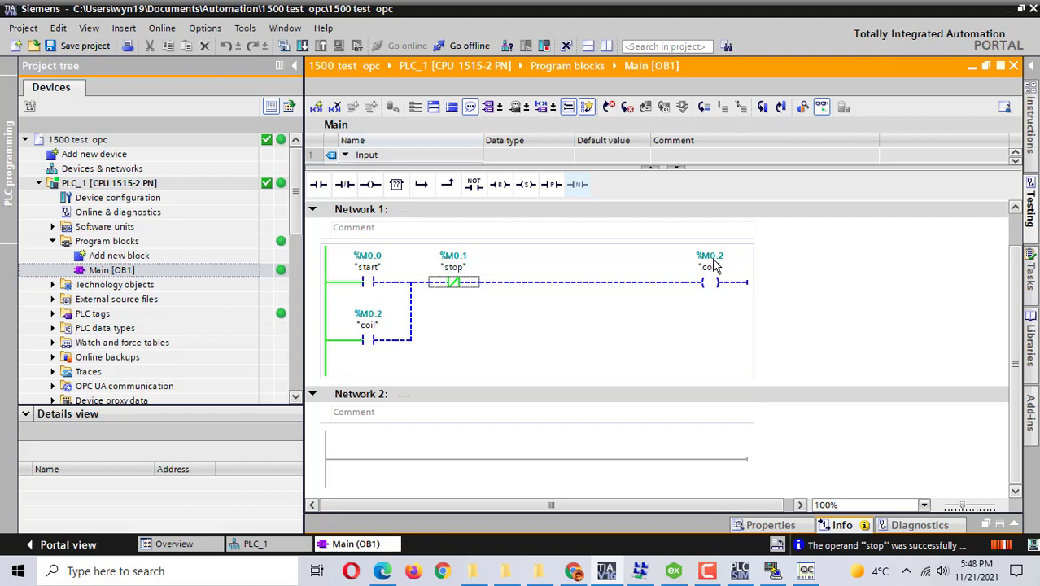
pyautogui.click(672, 572)
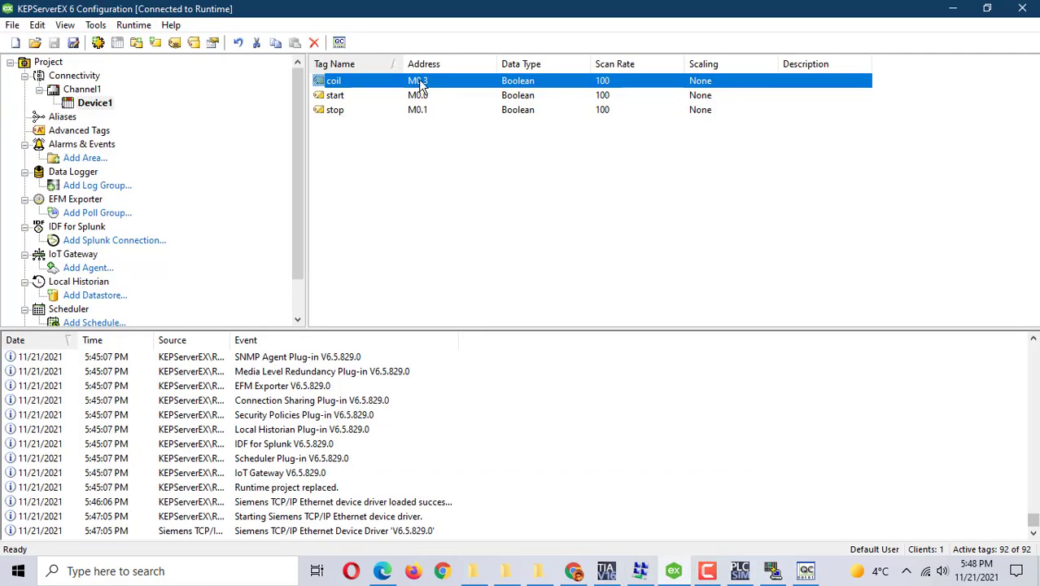
pyautogui.rightClick(421, 83)
pyautogui.click(471, 145)
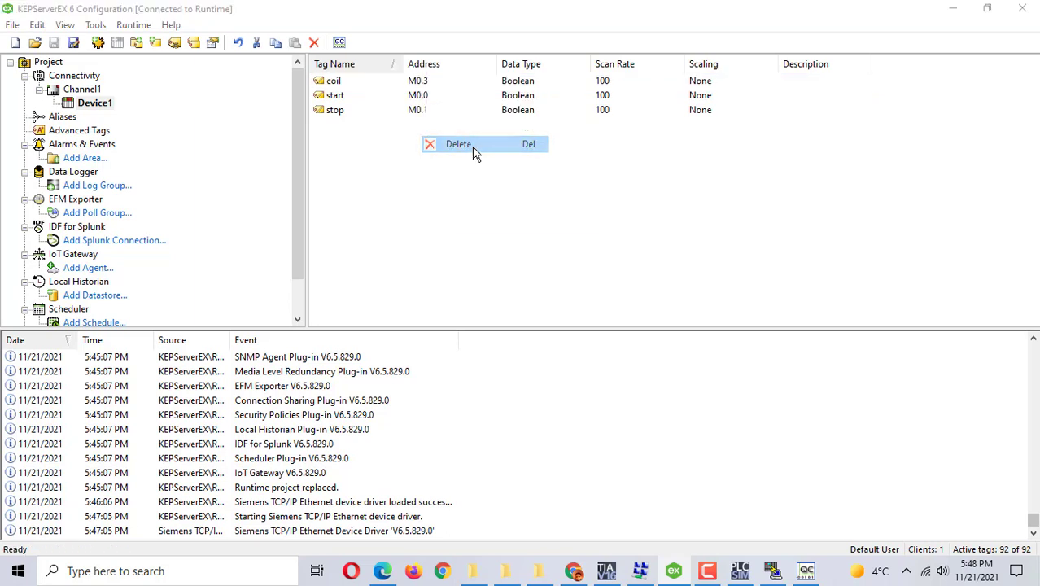
pyautogui.click(510, 341)
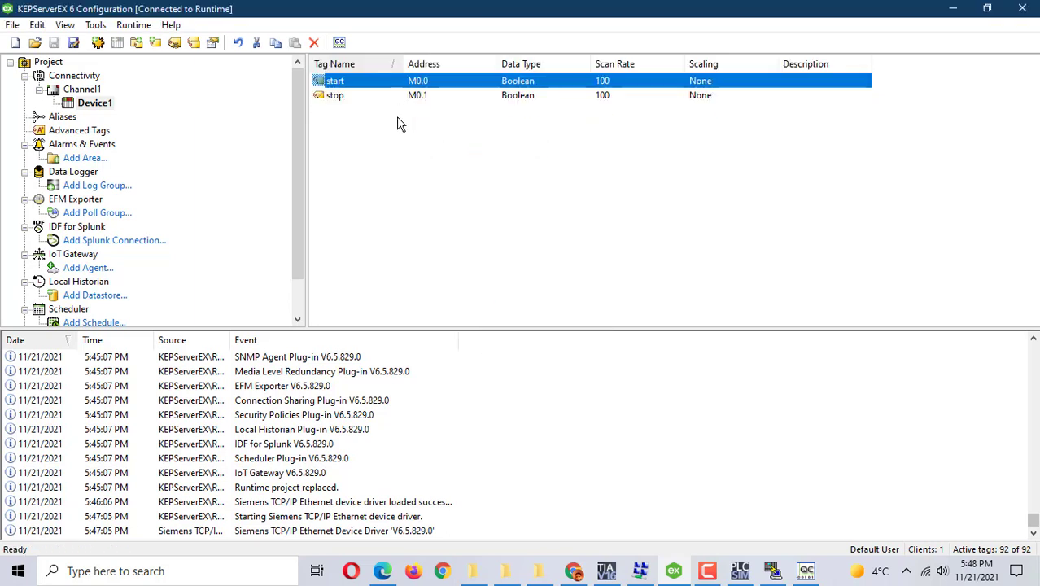
# Add a static tag named coil at address M0.2 to Device1.
pyautogui.rightClick(398, 119)
pyautogui.click(434, 132)
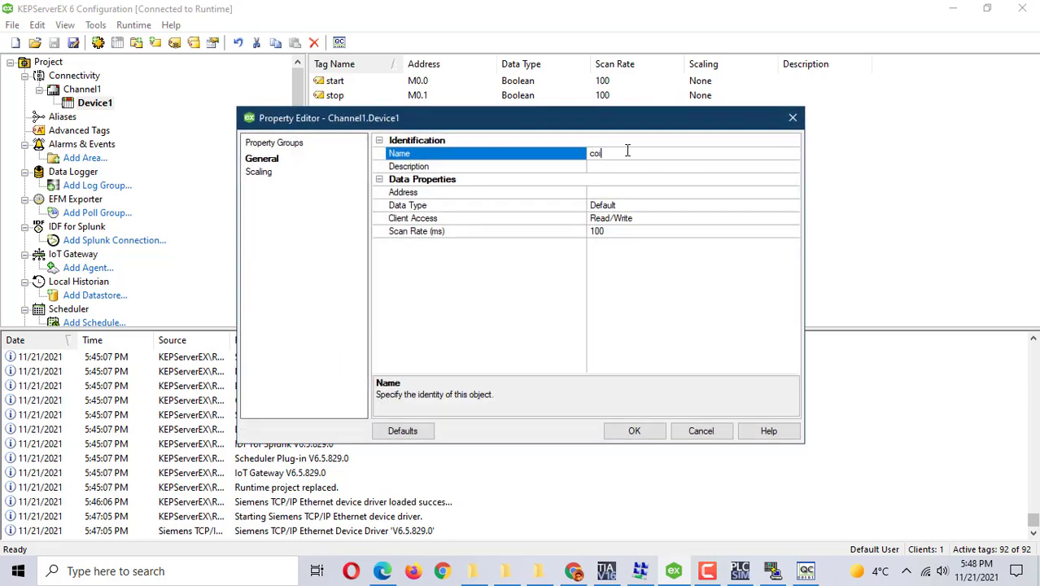
pyautogui.click(592, 196)
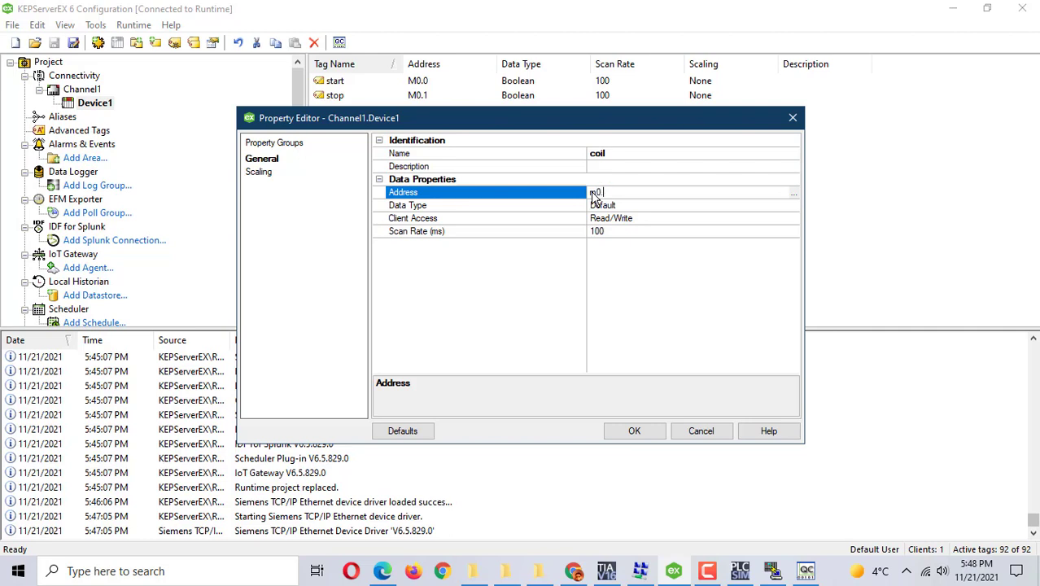
pyautogui.click(643, 283)
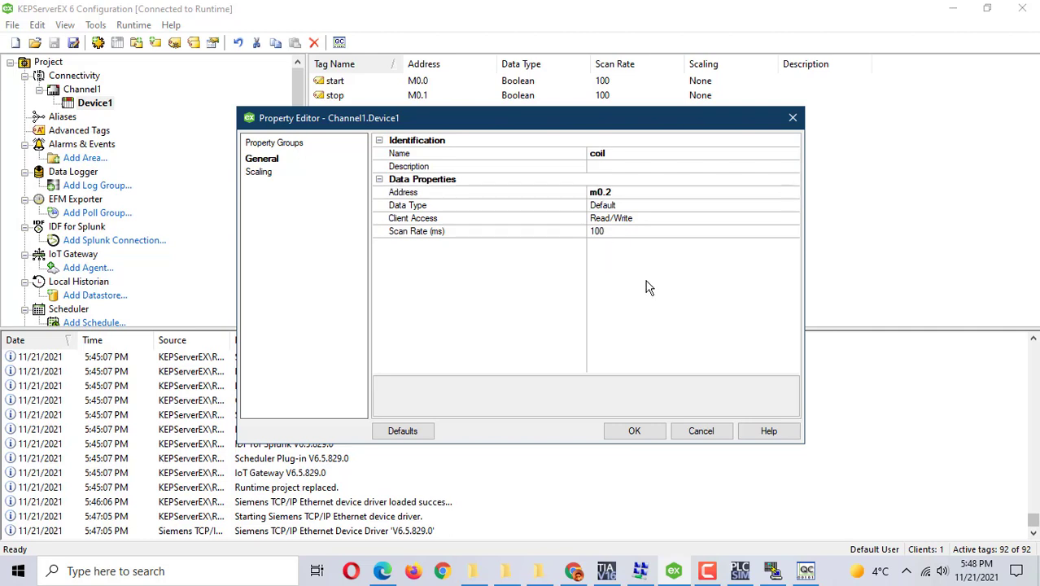
pyautogui.click(634, 432)
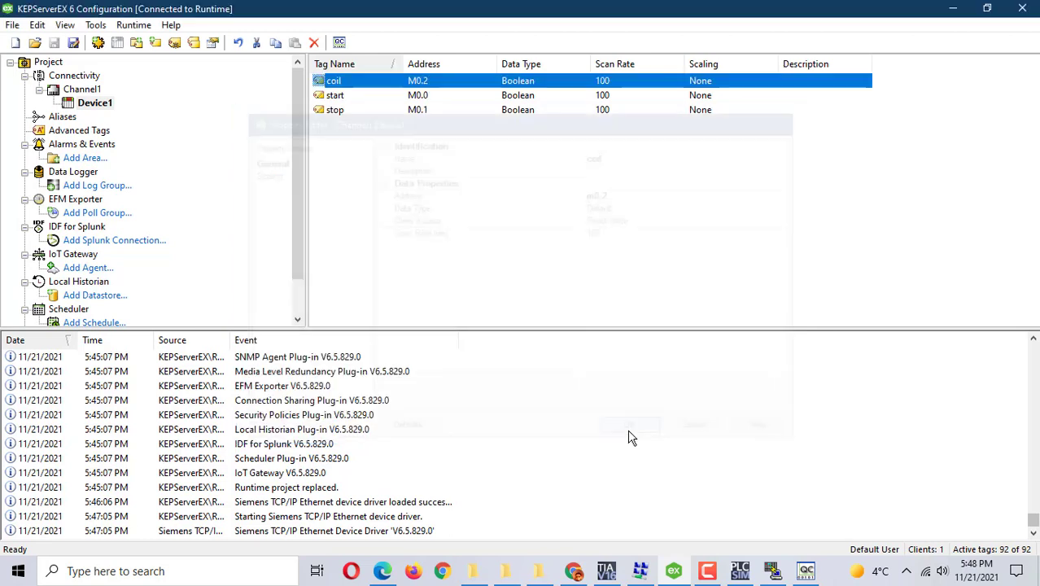
# Launch OPC Quick Client from KEPServerEX and display the Channel1.Device1 tags in a maximized window.
pyautogui.click(340, 45)
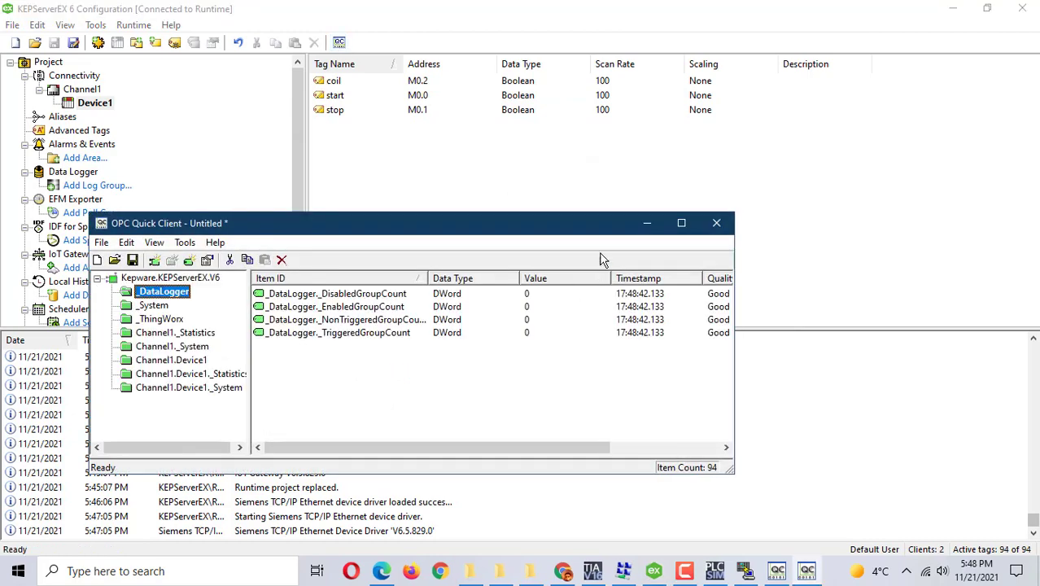
pyautogui.moveTo(584, 232); pyautogui.dragTo(655, 136)
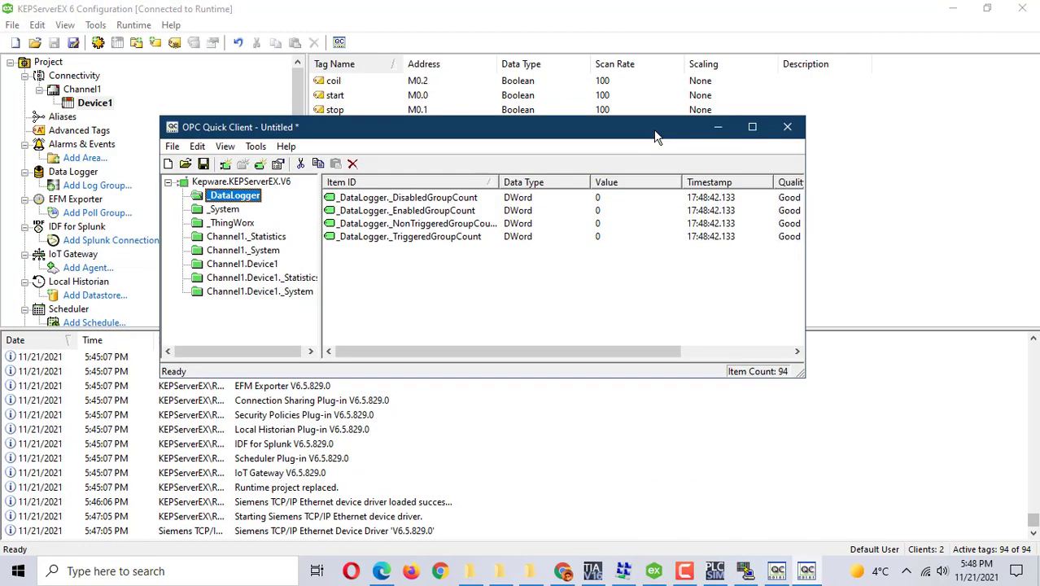
pyautogui.click(261, 269)
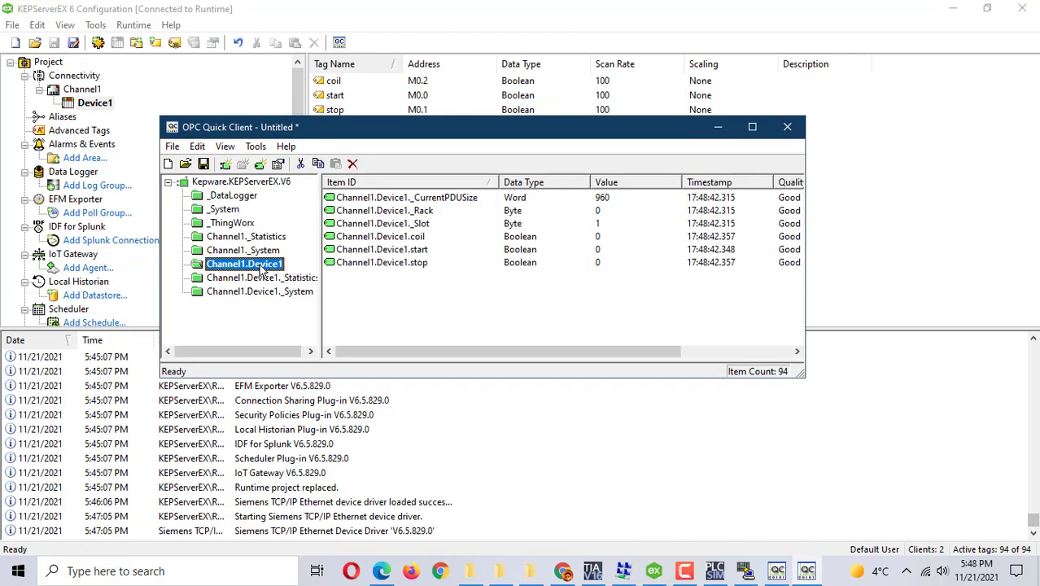
pyautogui.click(752, 127)
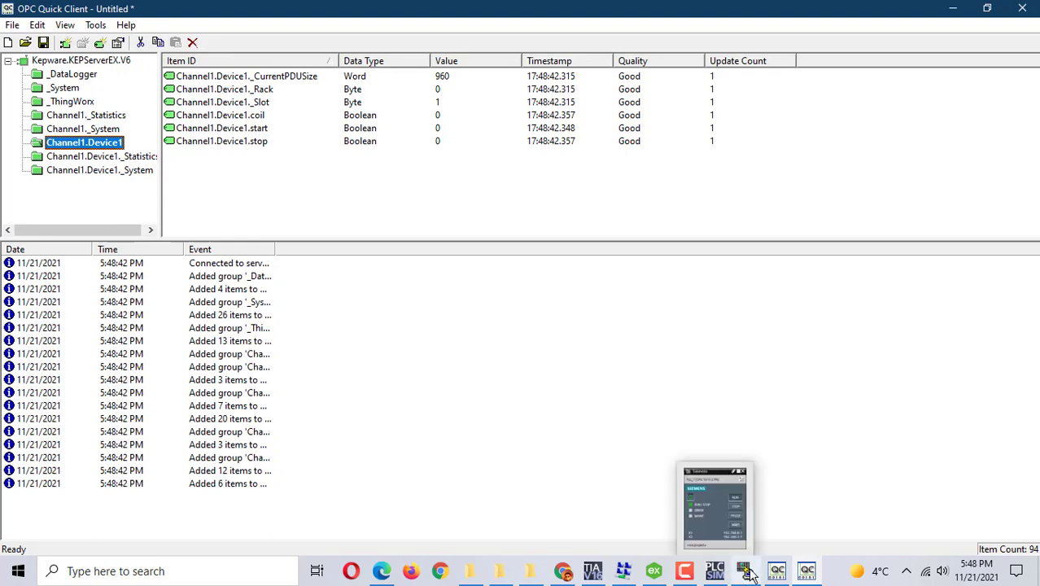
# Close the older OPC Quick Client session that lists only the start tag, without saving its changes.
pyautogui.click(777, 570)
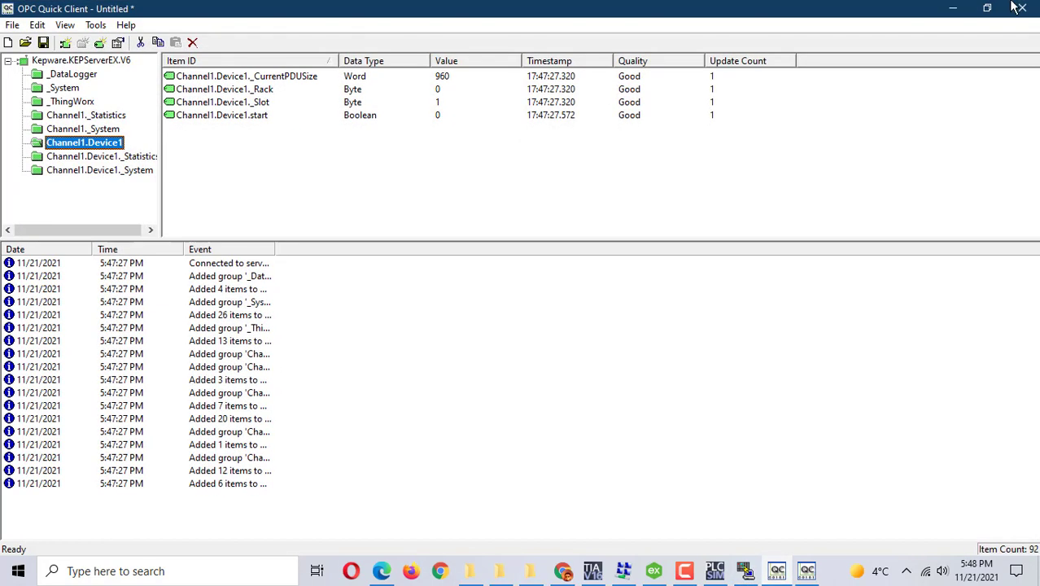
pyautogui.click(1022, 8)
pyautogui.click(525, 317)
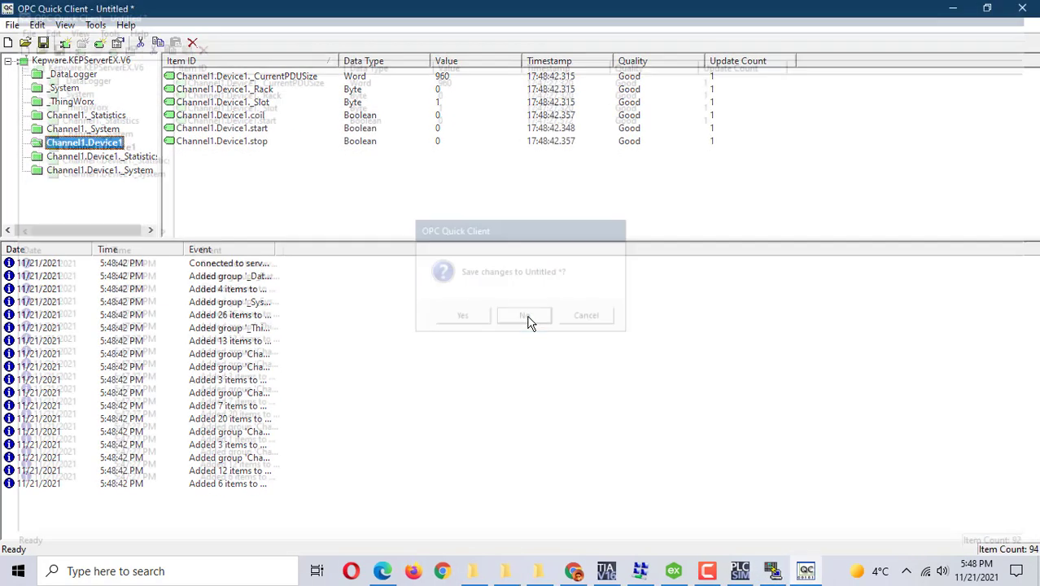
# Restore the OPC Quick Client window to a smaller size and place it beside the TIA Portal ladder, with KEPServerEX minimized.
pyautogui.click(987, 8)
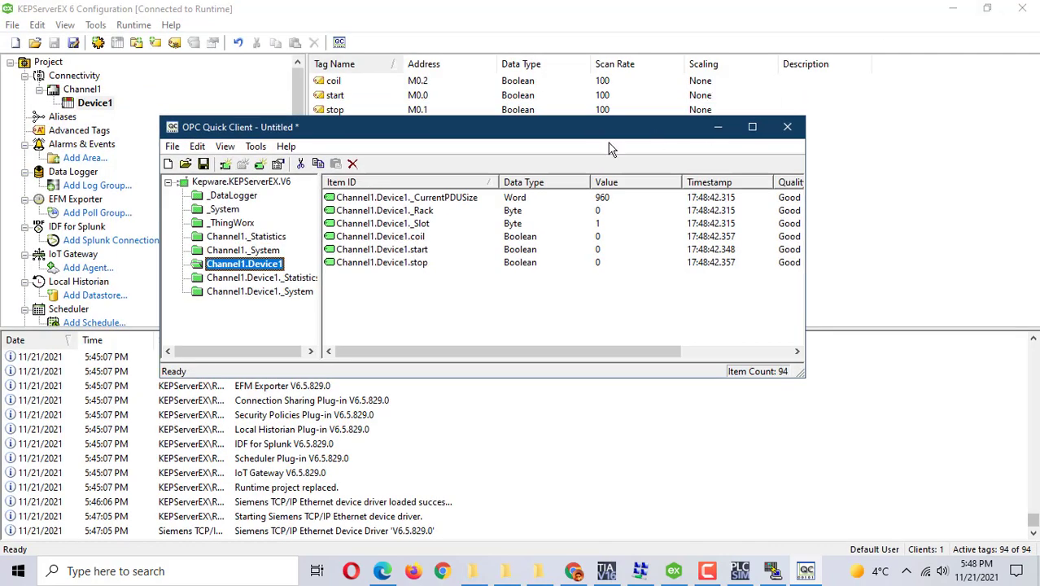
pyautogui.moveTo(608, 143); pyautogui.dragTo(865, 344)
pyautogui.click(950, 10)
pyautogui.click(950, 10)
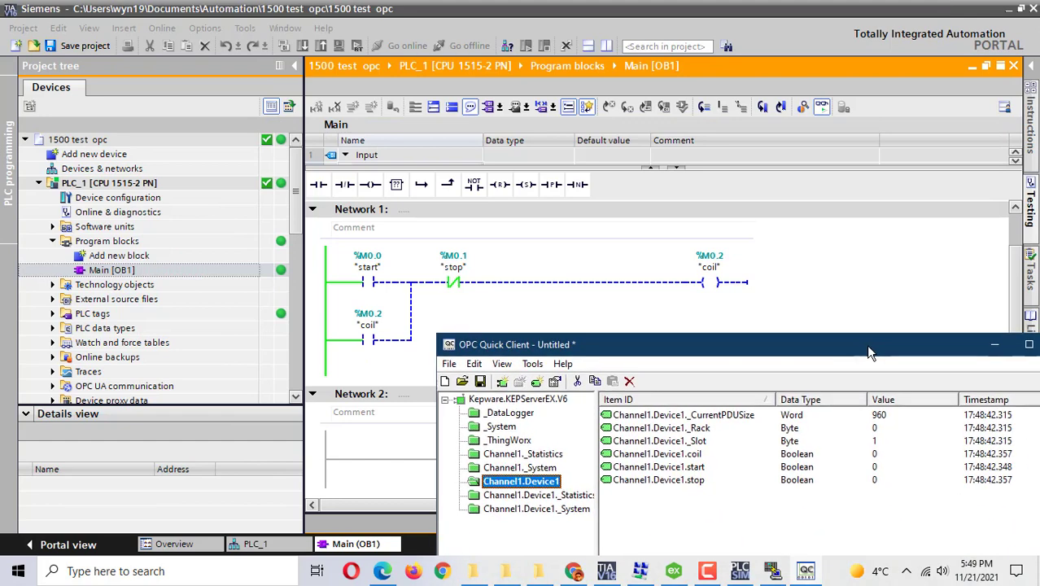
# Modify the start contact M0.0 to 1 in TIA Portal's Network 1, and check the tag values in OPC Quick Client.
pyautogui.rightClick(373, 278)
pyautogui.moveTo(499, 291)
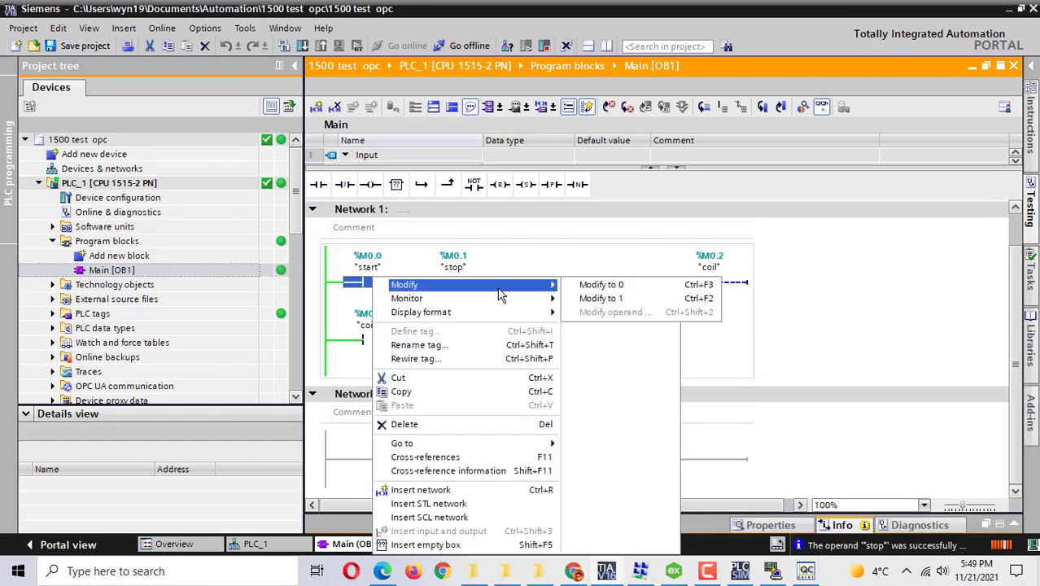
pyautogui.click(613, 297)
pyautogui.click(808, 571)
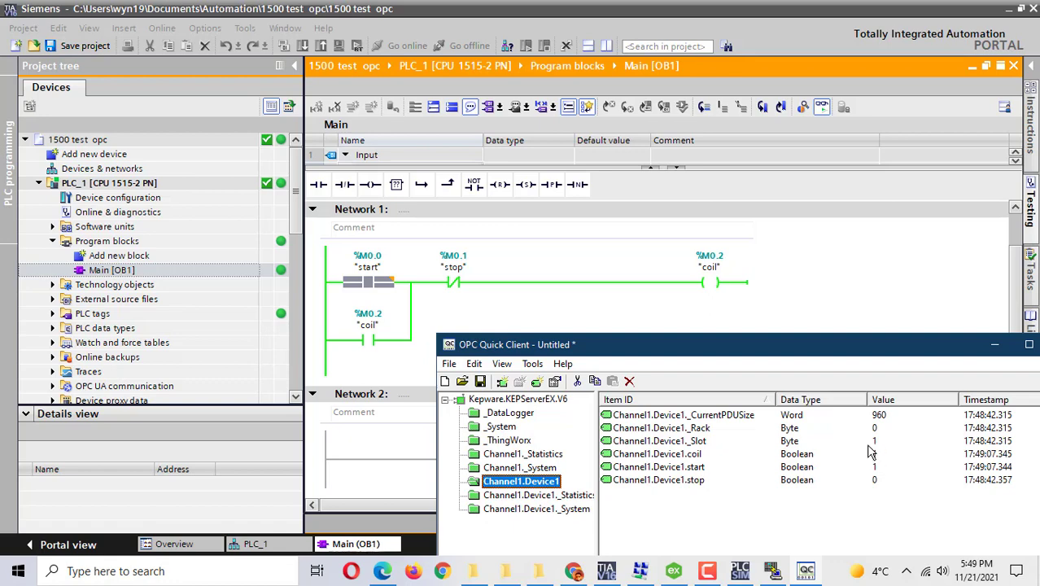
# Modify the stop contact M0.1 to 1 in Network 1 of the TIA Portal program.
pyautogui.click(465, 287)
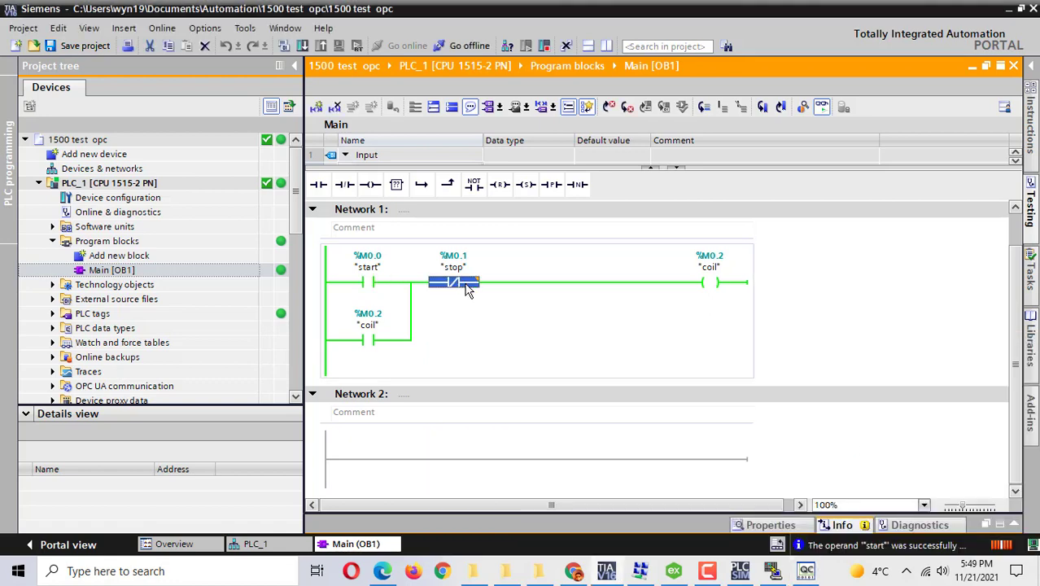
pyautogui.rightClick(465, 286)
pyautogui.moveTo(572, 14)
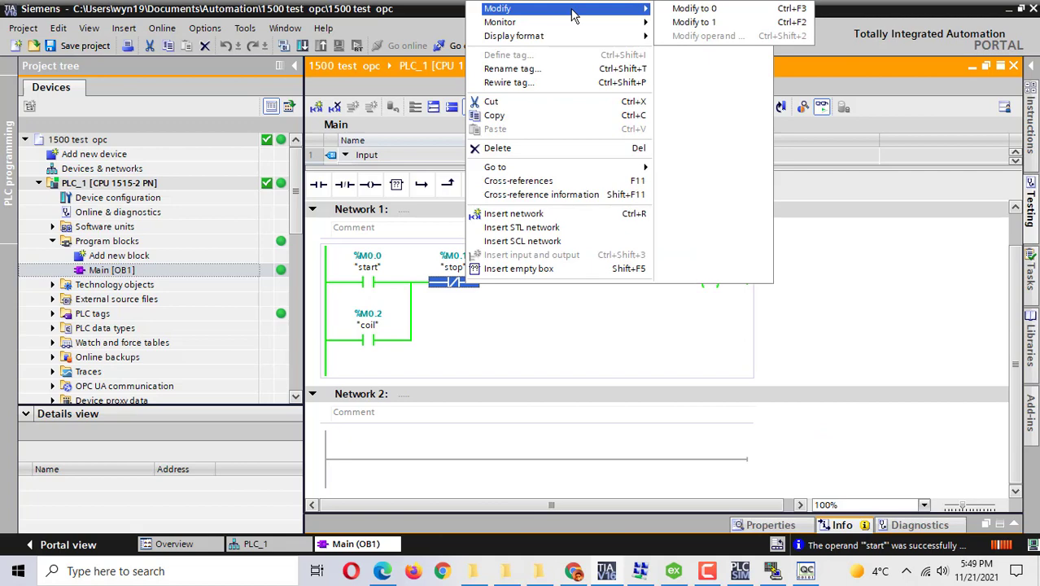
pyautogui.click(693, 22)
# Modify the start contact M0.0 to 0 in Network 1, and check the tag values in OPC Quick Client.
pyautogui.click(367, 283)
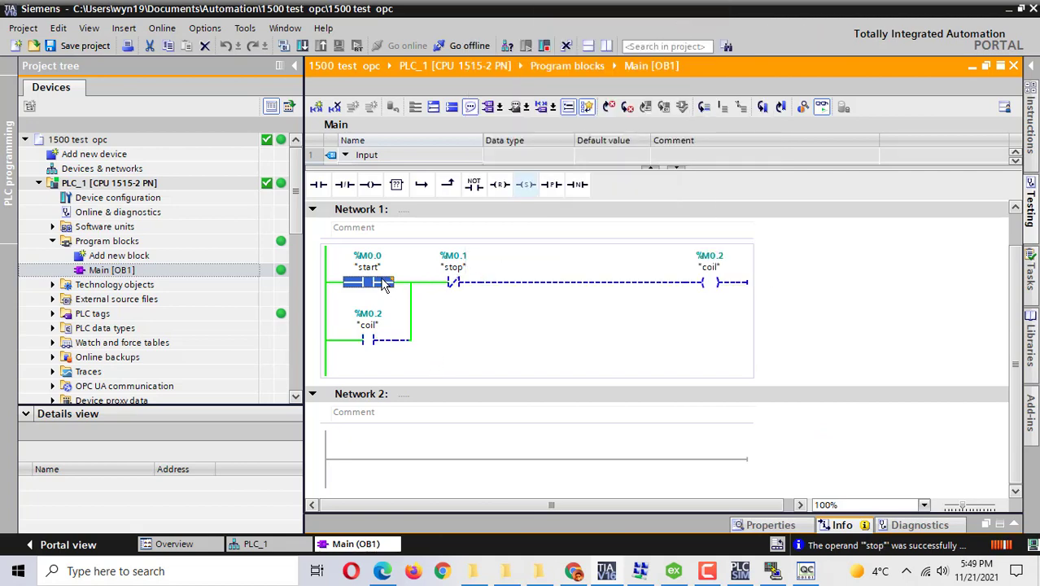
pyautogui.rightClick(367, 283)
pyautogui.moveTo(488, 8)
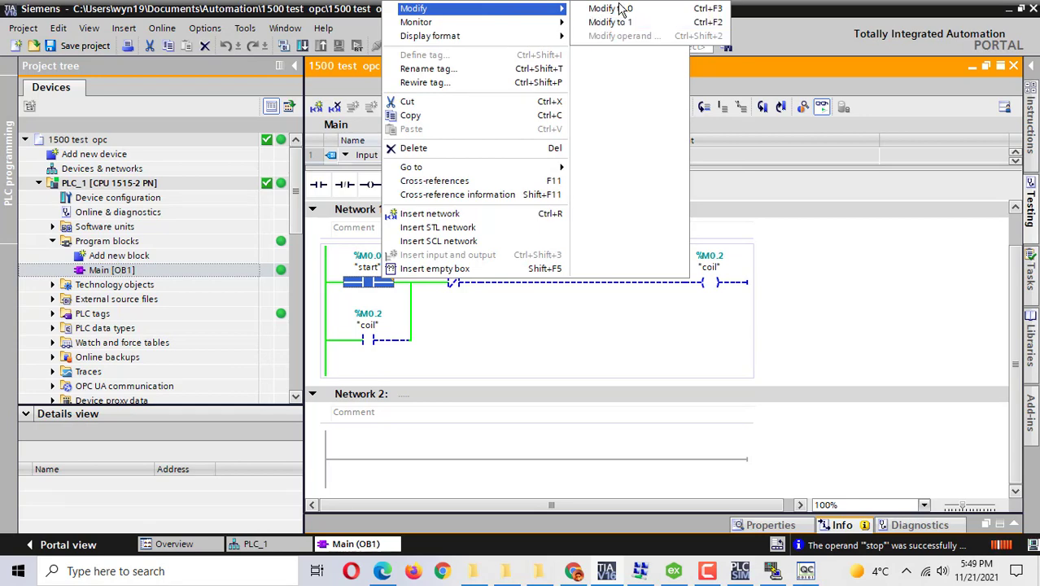
pyautogui.click(623, 9)
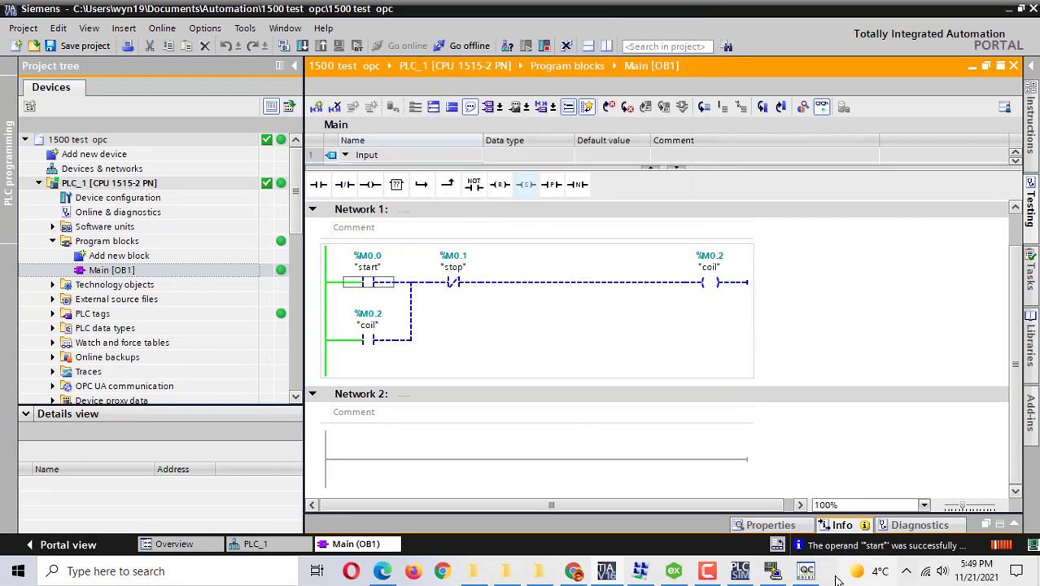
pyautogui.click(806, 570)
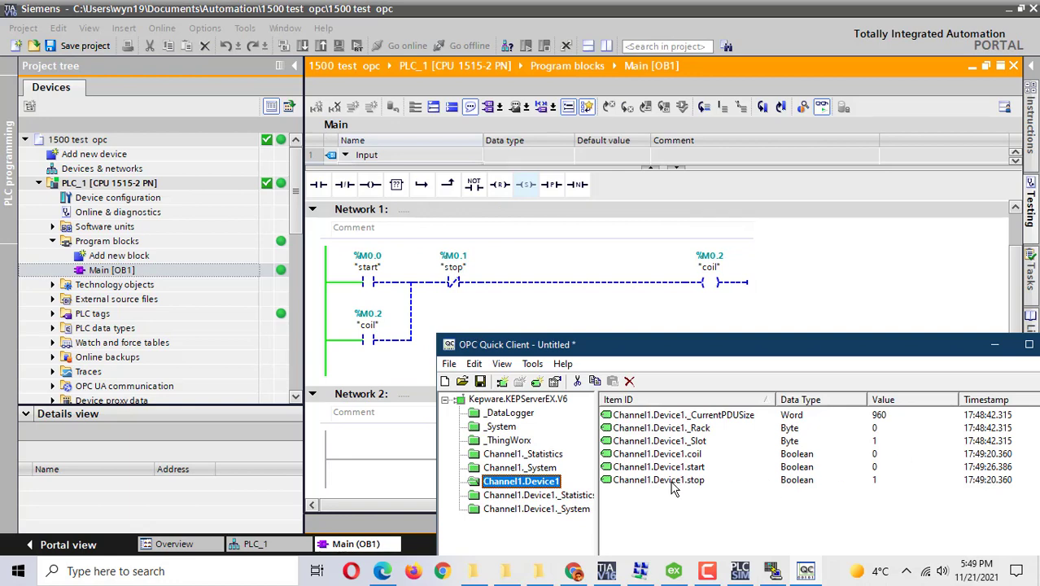
# Modify the stop contact M0.1 to 0 in Network 1 of the TIA Portal program.
pyautogui.click(454, 280)
pyautogui.rightClick(453, 281)
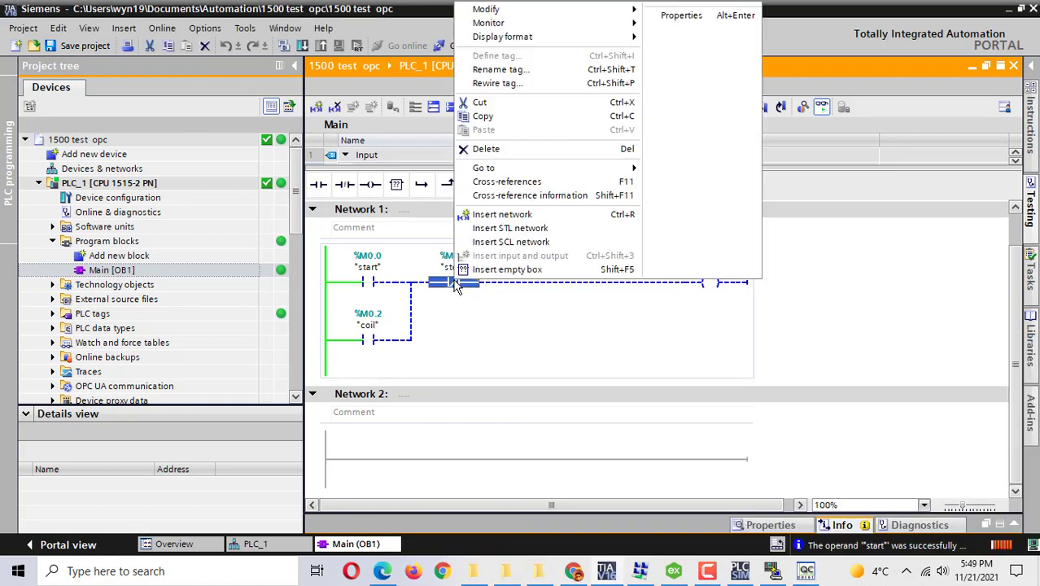
pyautogui.moveTo(575, 8)
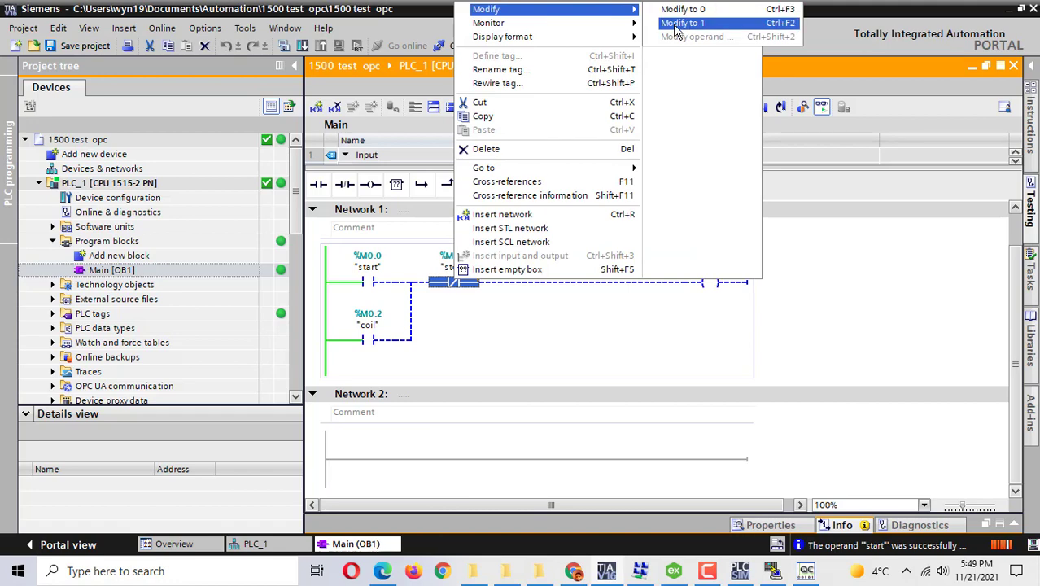
pyautogui.click(680, 9)
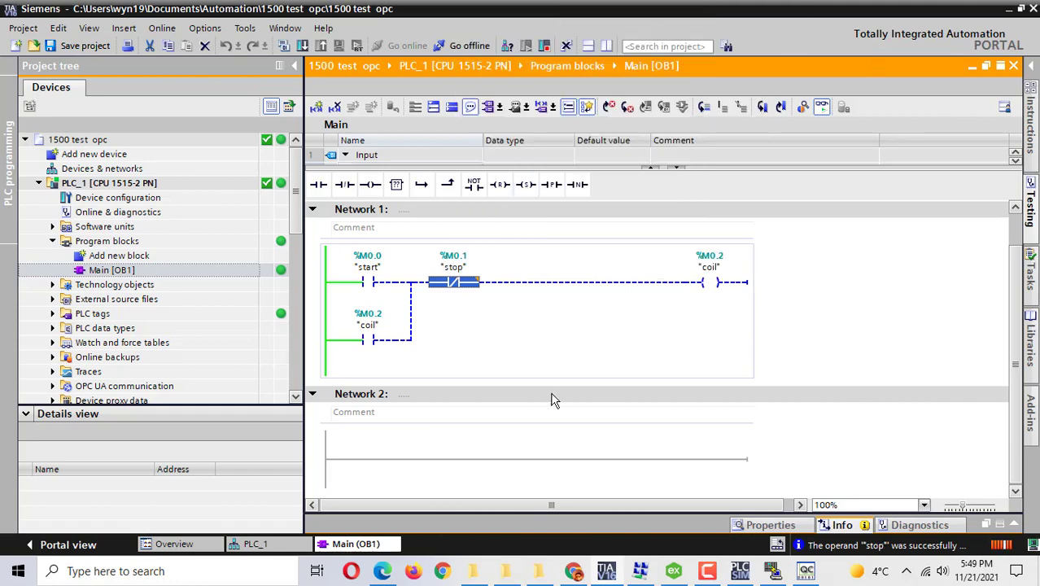
# Open the value modification options for the start contact M0.0 in Network 1.
pyautogui.click(370, 281)
pyautogui.rightClick(374, 282)
pyautogui.moveTo(463, 18)
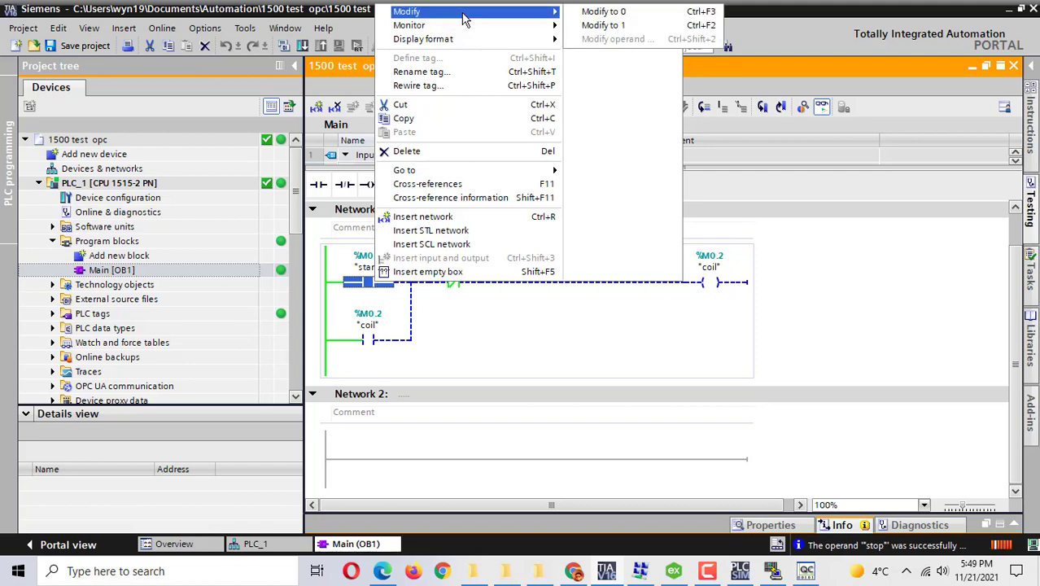